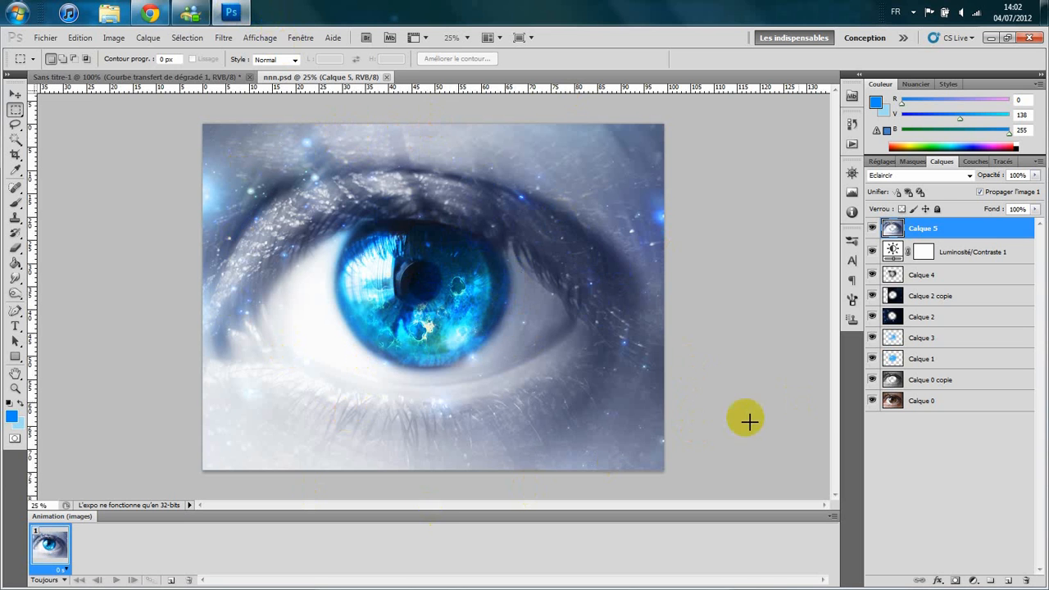
- Open the eye photo bo-yeux-013.jpg from the Wallpapers folder
{"action": "left_click", "coordinate": [39, 39]}
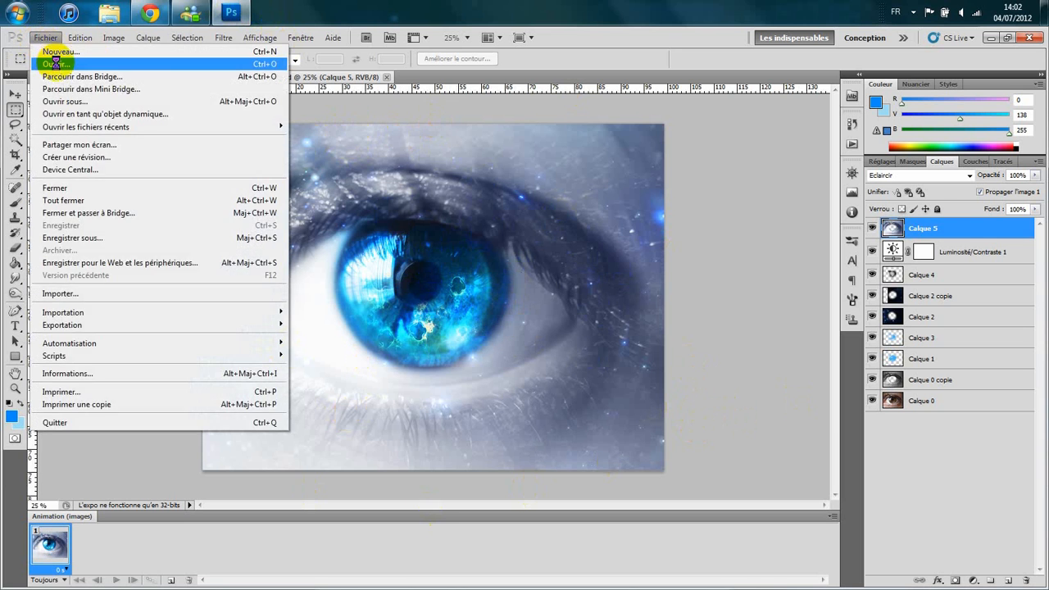
{"action": "left_click", "coordinate": [56, 63]}
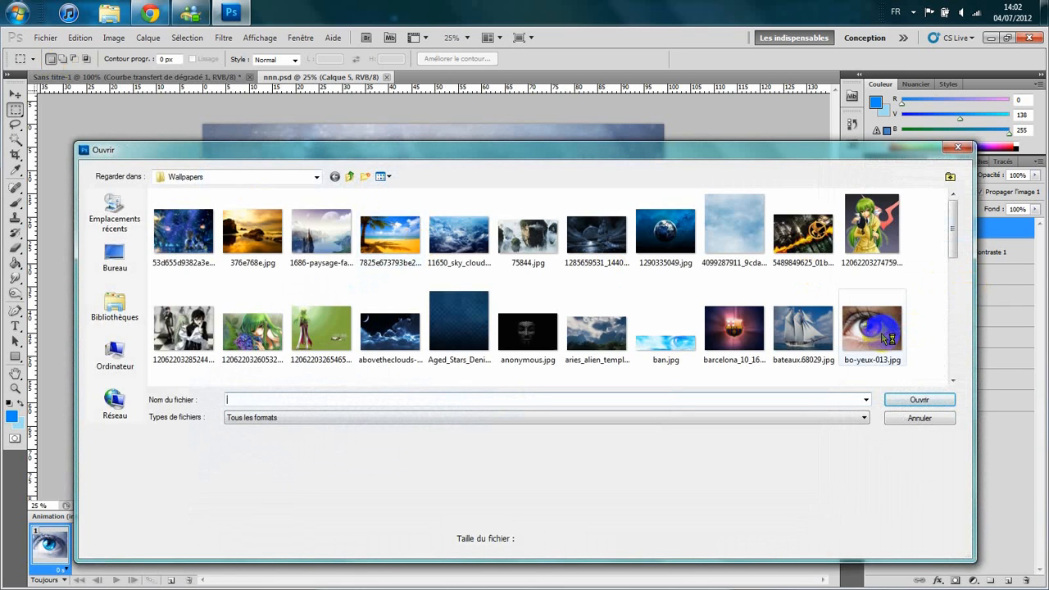
{"action": "double_click", "coordinate": [871, 344]}
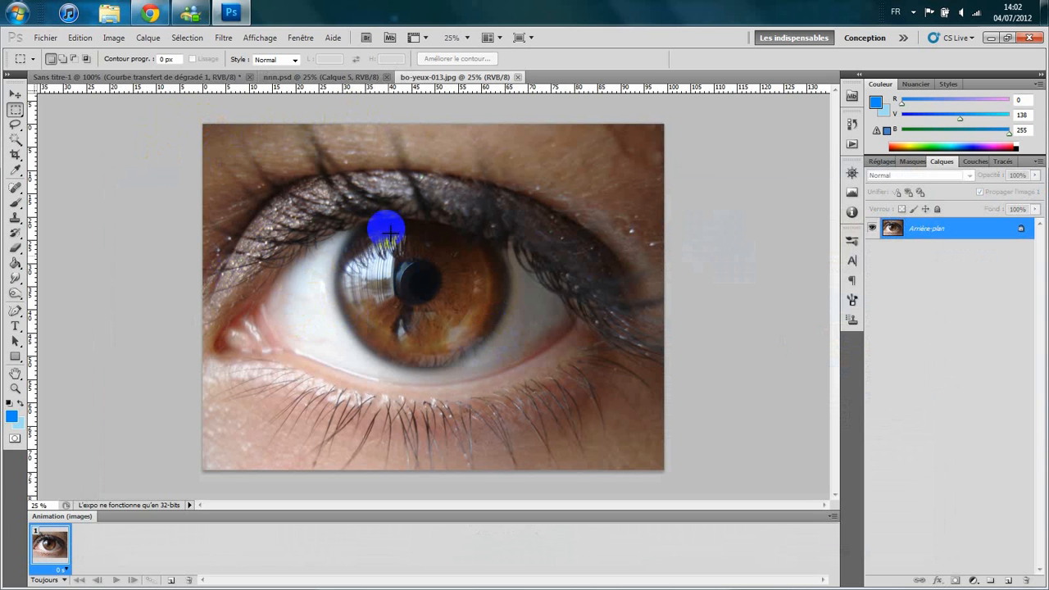
- Compare the original eye photo with the finished blue-eye composition in nnn.psd
{"action": "left_click", "coordinate": [373, 76]}
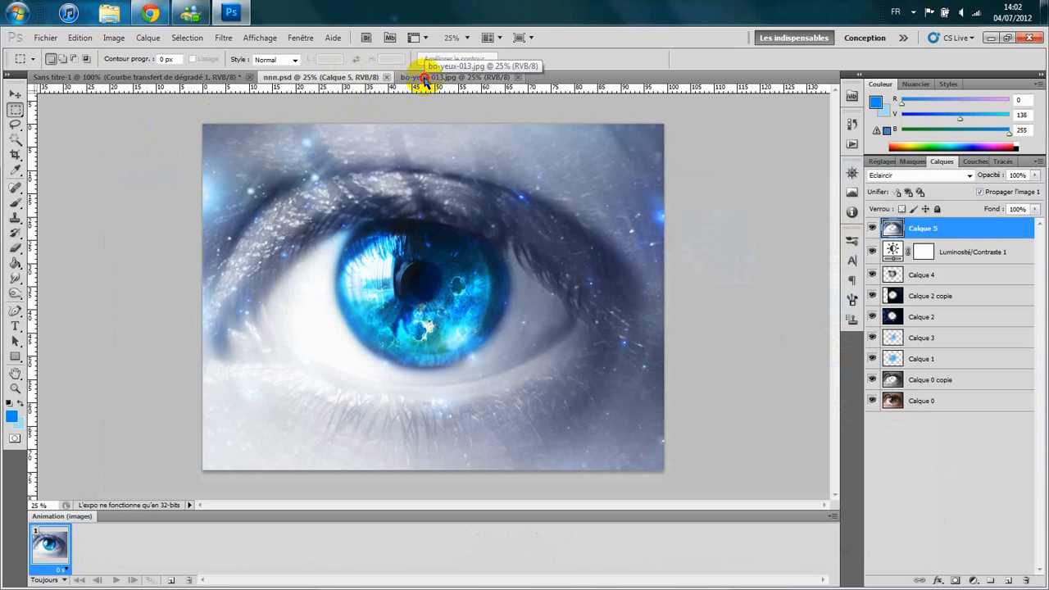
{"action": "left_click", "coordinate": [424, 78]}
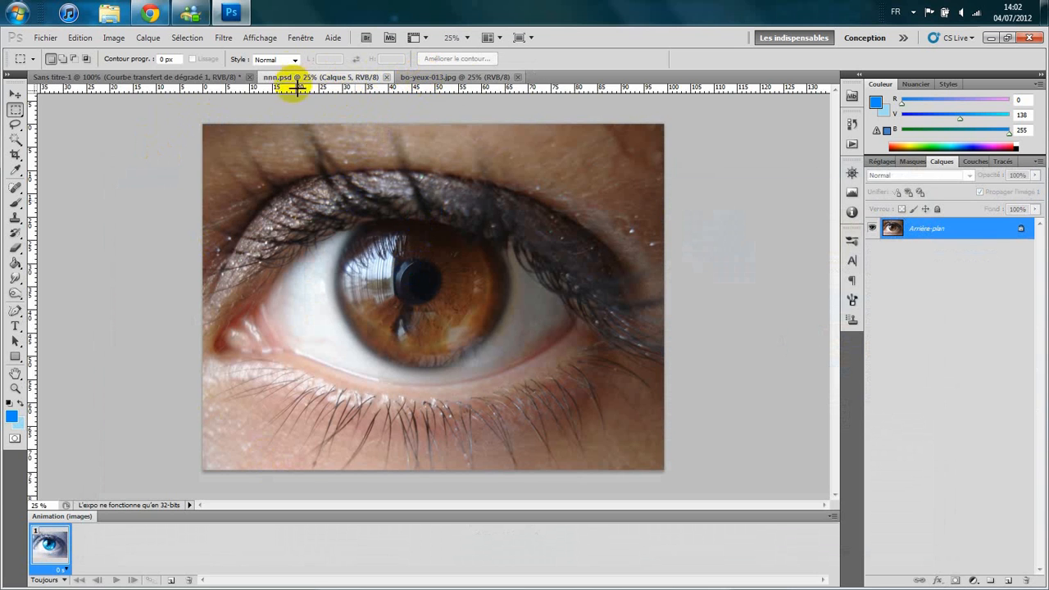
{"action": "left_click", "coordinate": [325, 79]}
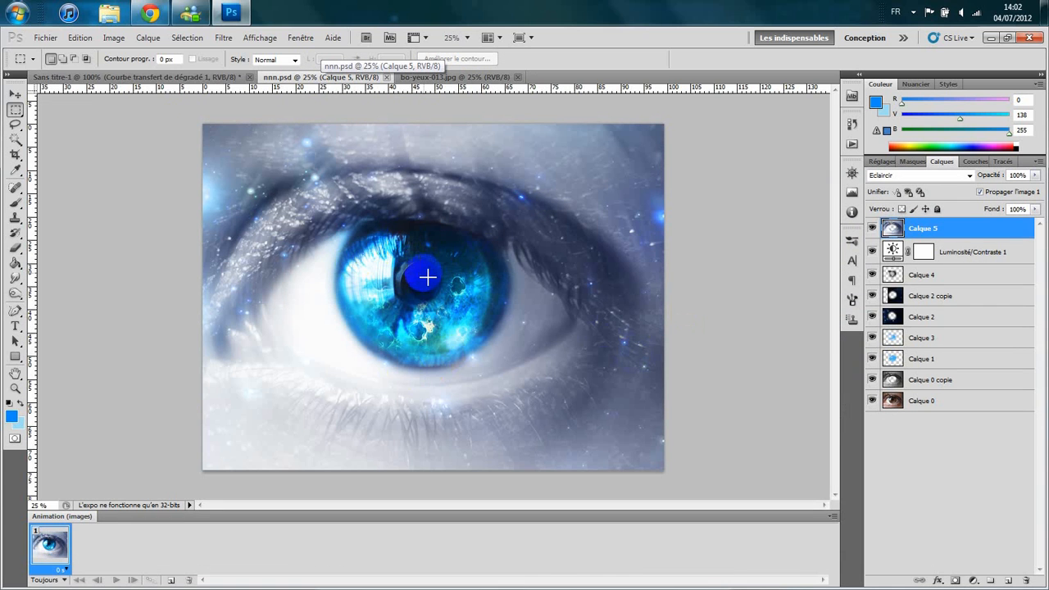
{"action": "key", "text": "ctrl+minus"}
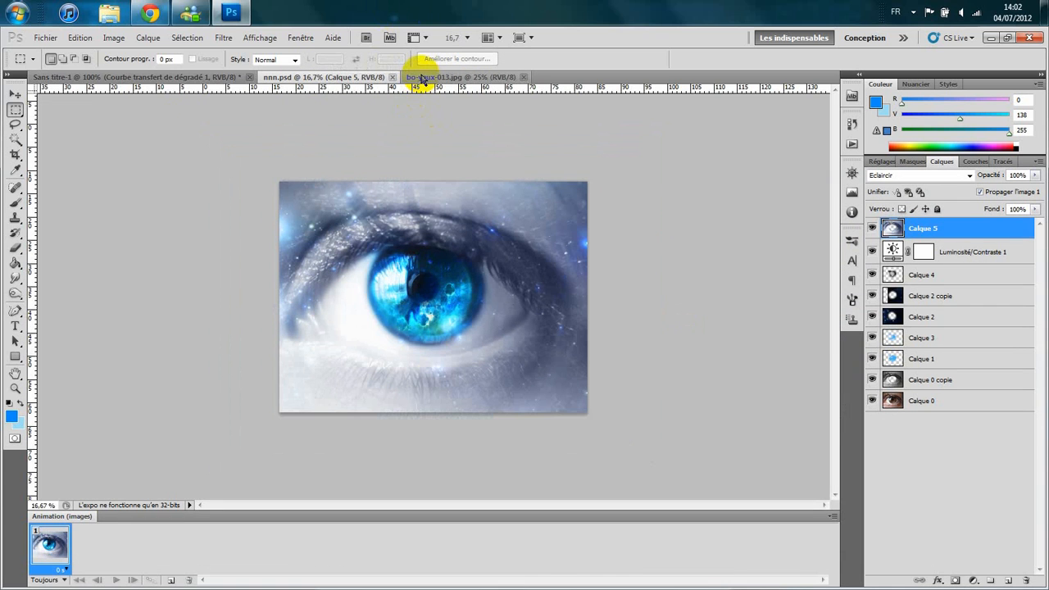
{"action": "left_click", "coordinate": [421, 76]}
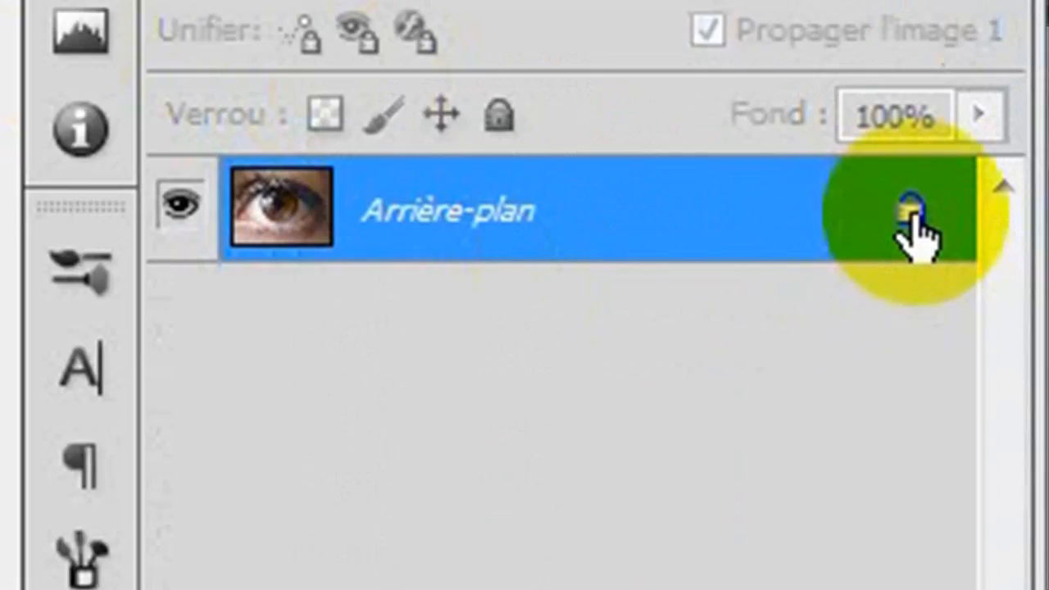
- Convert the locked Arrière-plan into a normal layer named Calque 0, with Normal mode and 100% opacity
{"action": "left_click", "coordinate": [1015, 232]}
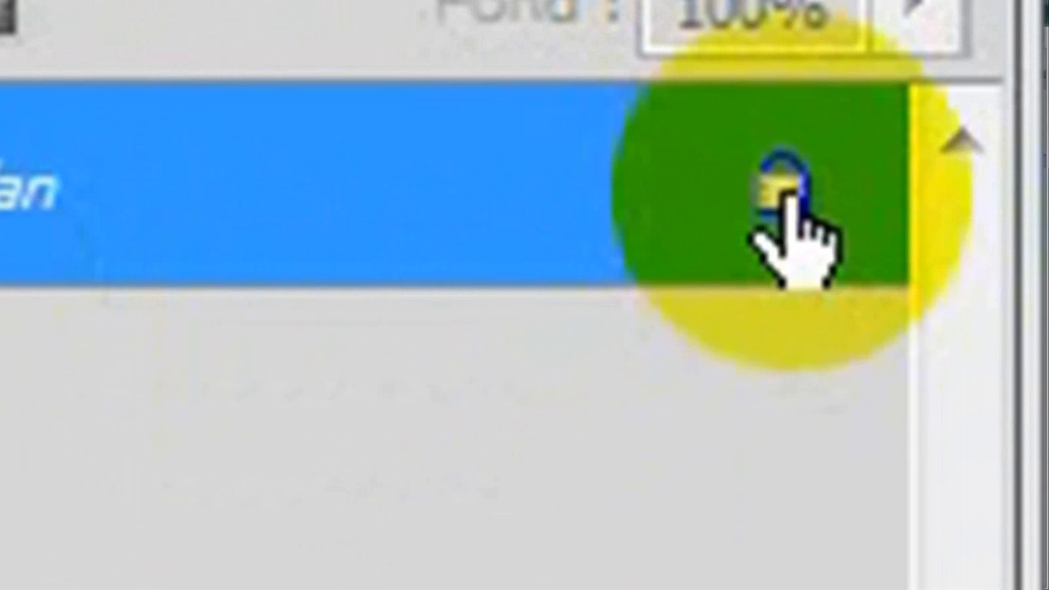
{"action": "double_click", "coordinate": [784, 193]}
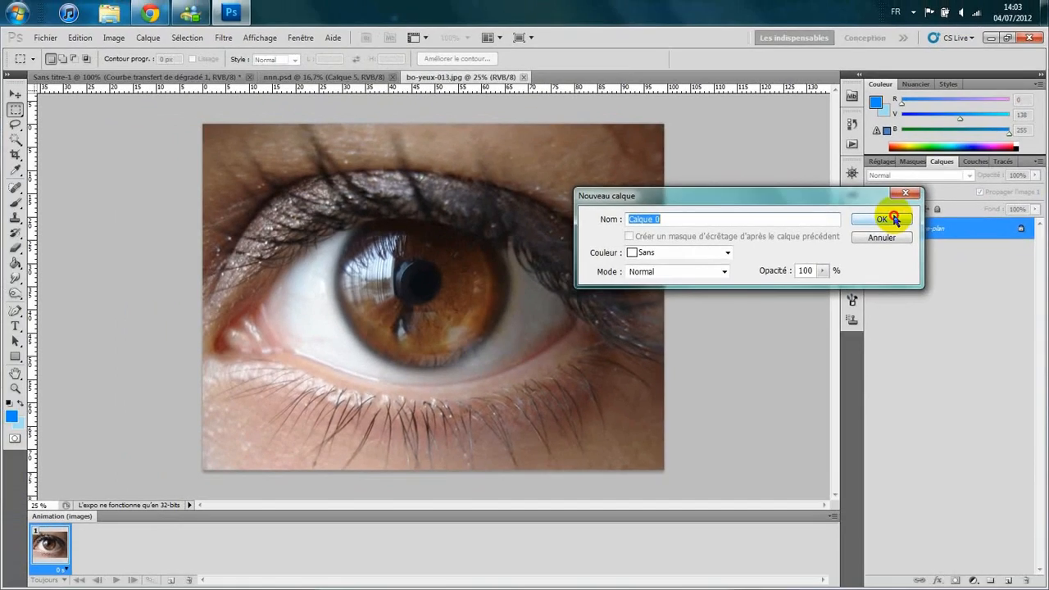
{"action": "left_click", "coordinate": [894, 219]}
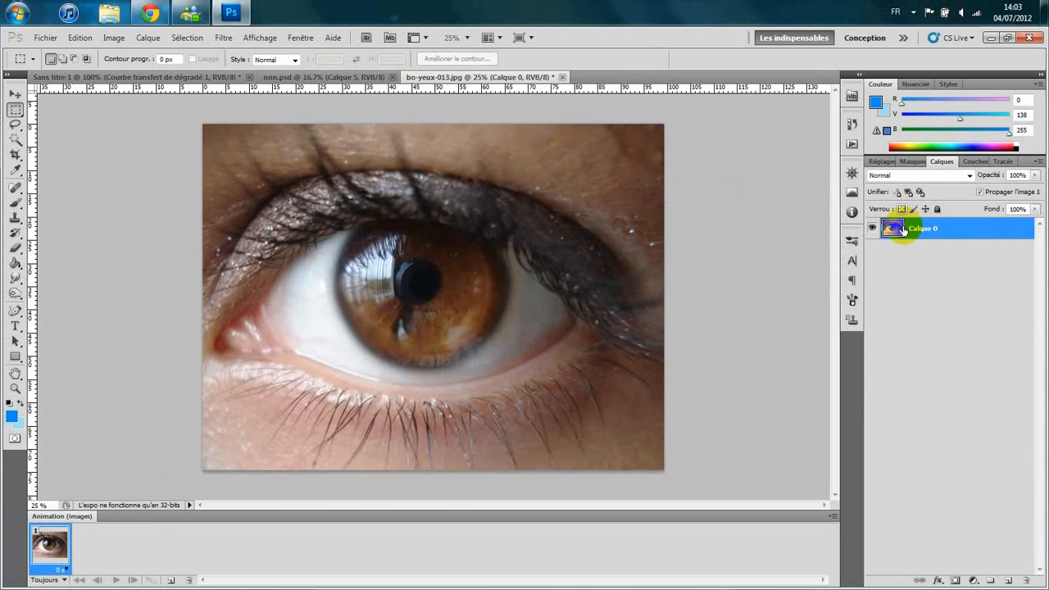
- Duplicate the Calque 0 layer and desaturate the copy
{"action": "key", "text": "ctrl+j"}
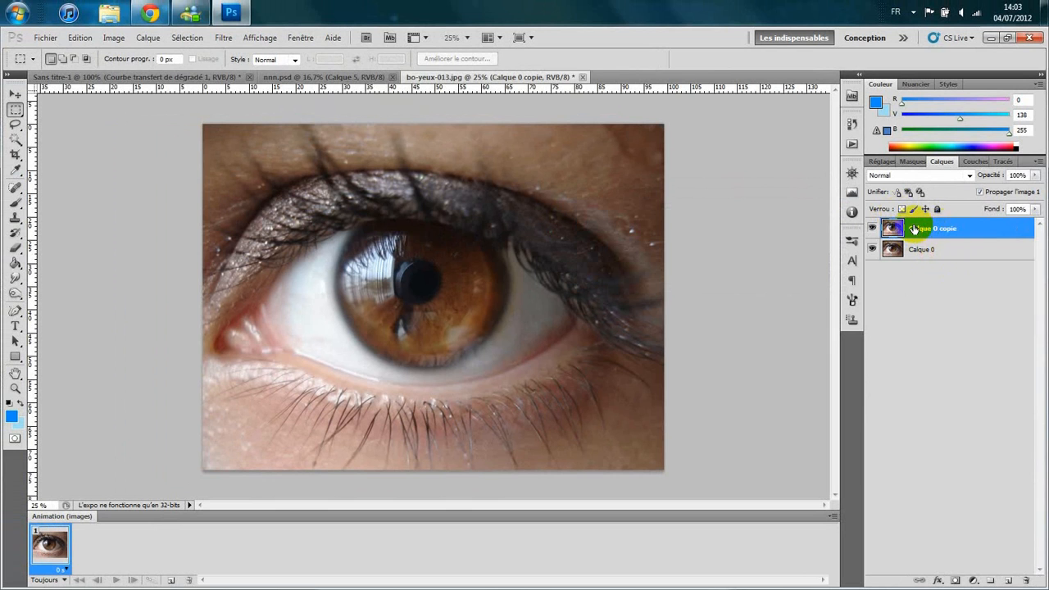
{"action": "left_click", "coordinate": [114, 40]}
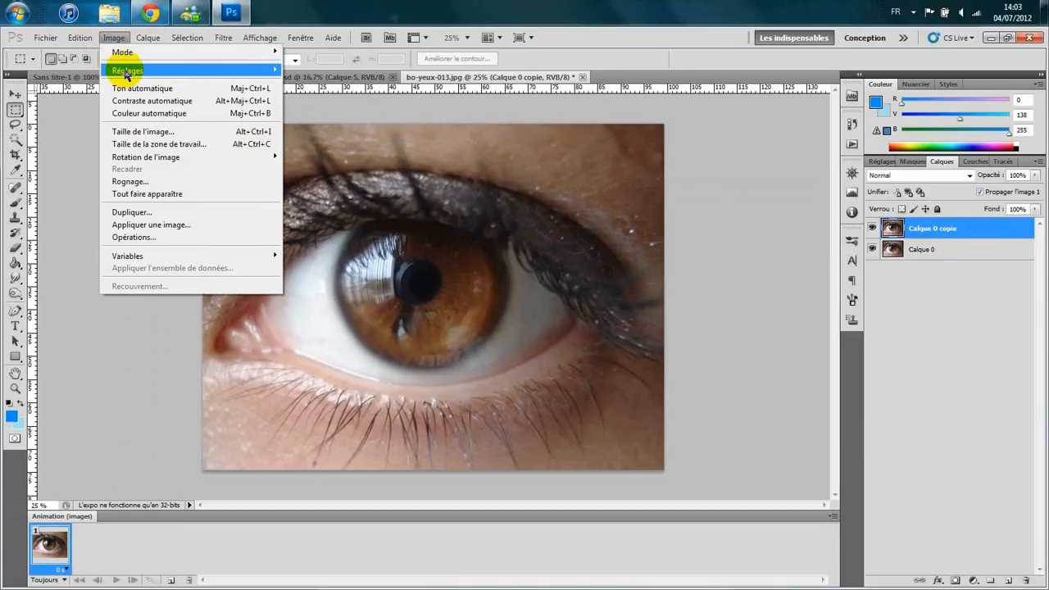
{"action": "mouse_move", "coordinate": [117, 70]}
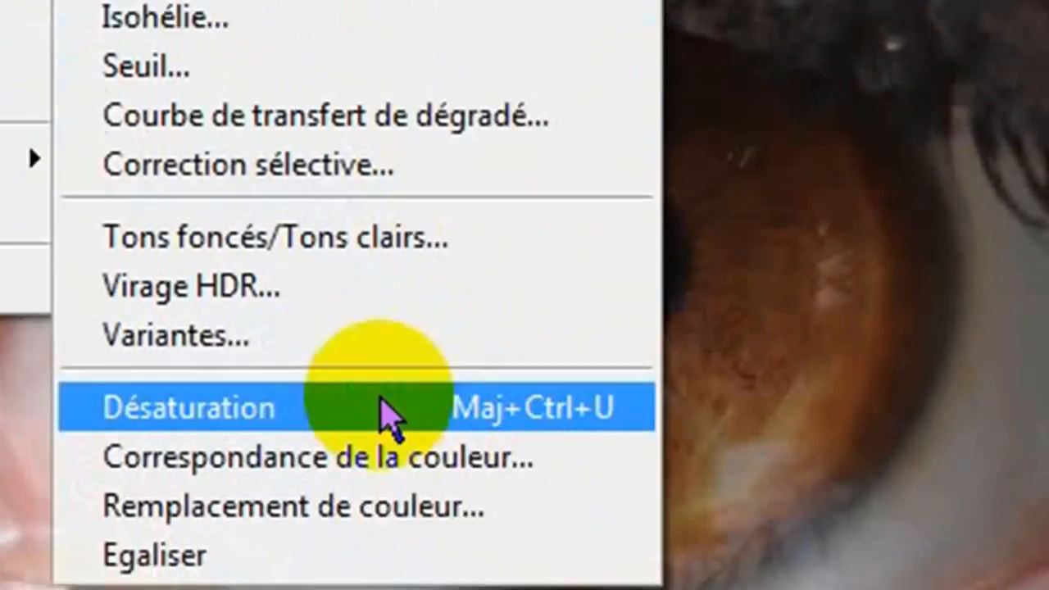
{"action": "left_click", "coordinate": [386, 419]}
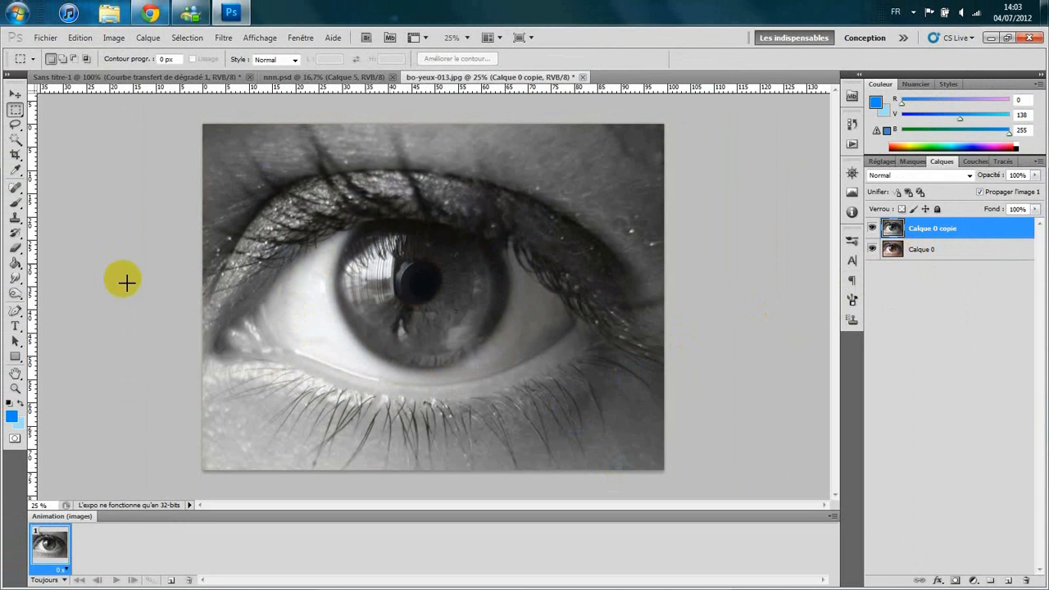
- Erase the iris area of the desaturated copy with a soft 298 px eraser, exposing the coloured iris below
{"action": "left_click", "coordinate": [17, 251]}
{"action": "mouse_move", "coordinate": [393, 312]}
{"action": "left_mouse_down"}
{"action": "mouse_move", "coordinate": [402, 320]}
{"action": "mouse_move", "coordinate": [443, 304]}
{"action": "mouse_move", "coordinate": [414, 326]}
{"action": "mouse_move", "coordinate": [415, 274]}
{"action": "mouse_move", "coordinate": [433, 321]}
{"action": "mouse_move", "coordinate": [403, 320]}
{"action": "mouse_move", "coordinate": [410, 277]}
{"action": "mouse_move", "coordinate": [390, 256]}
{"action": "left_mouse_up"}
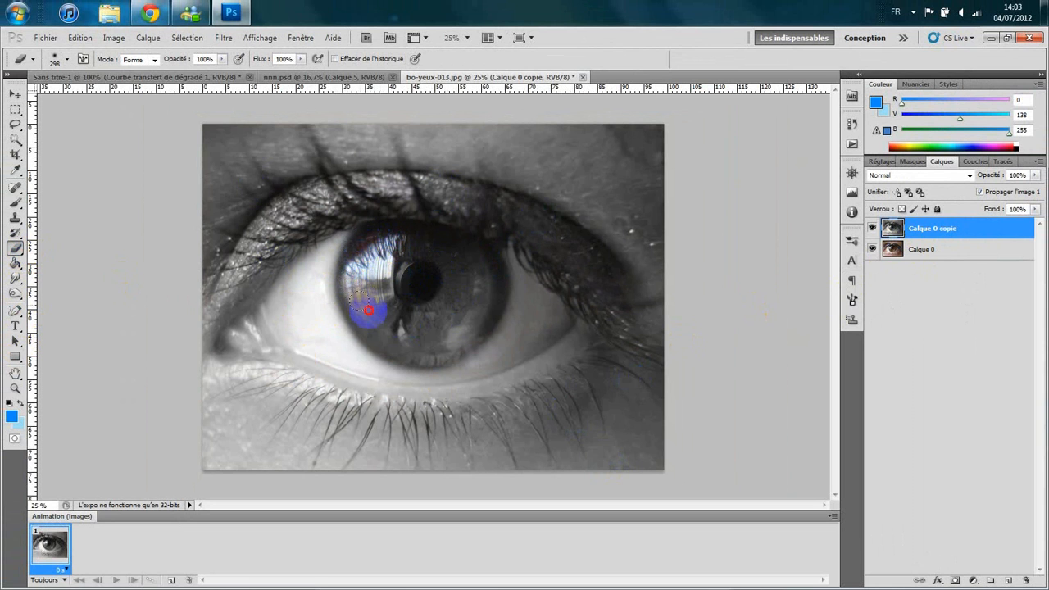
{"action": "left_click_drag", "start_coordinate": [398, 336], "coordinate": [433, 338]}
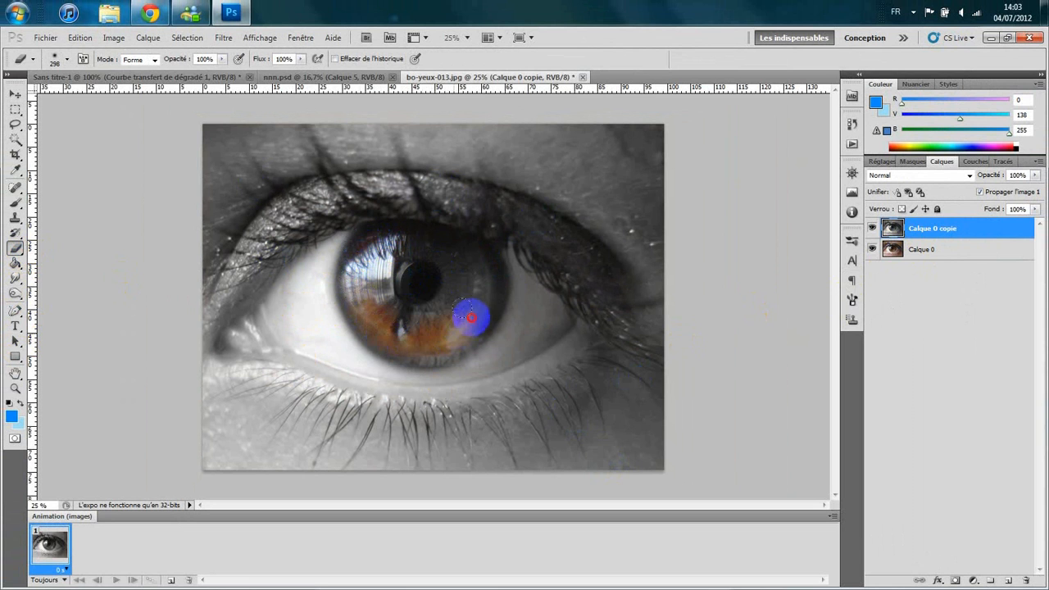
{"action": "mouse_move", "coordinate": [483, 289]}
{"action": "left_mouse_down"}
{"action": "mouse_move", "coordinate": [467, 257]}
{"action": "mouse_move", "coordinate": [398, 256]}
{"action": "mouse_move", "coordinate": [393, 282]}
{"action": "mouse_move", "coordinate": [405, 294]}
{"action": "mouse_move", "coordinate": [452, 269]}
{"action": "mouse_move", "coordinate": [408, 323]}
{"action": "left_mouse_up"}
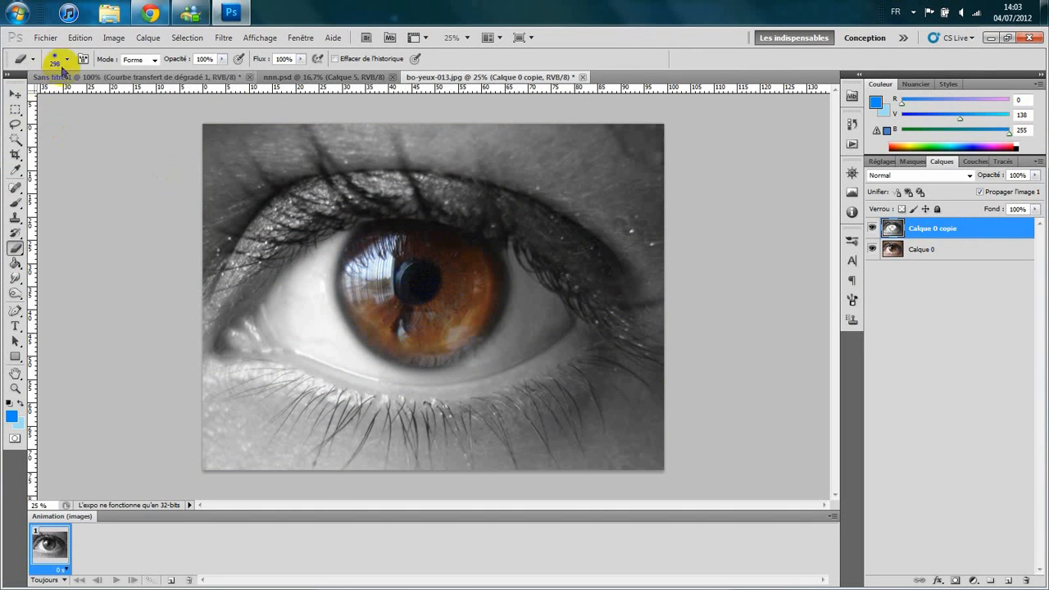
{"action": "left_click", "coordinate": [67, 59]}
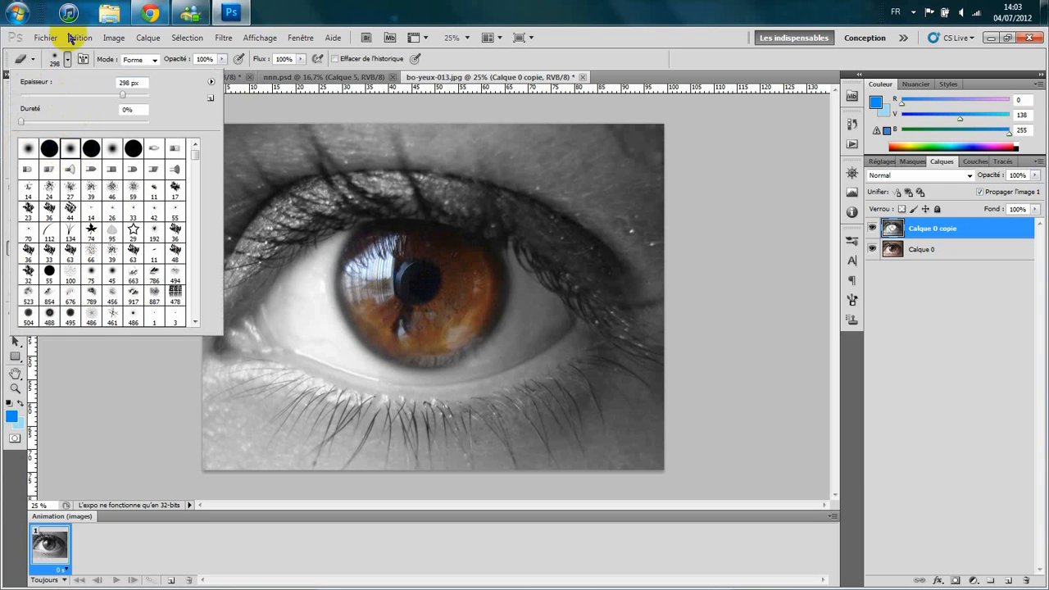
{"action": "left_click", "coordinate": [71, 60]}
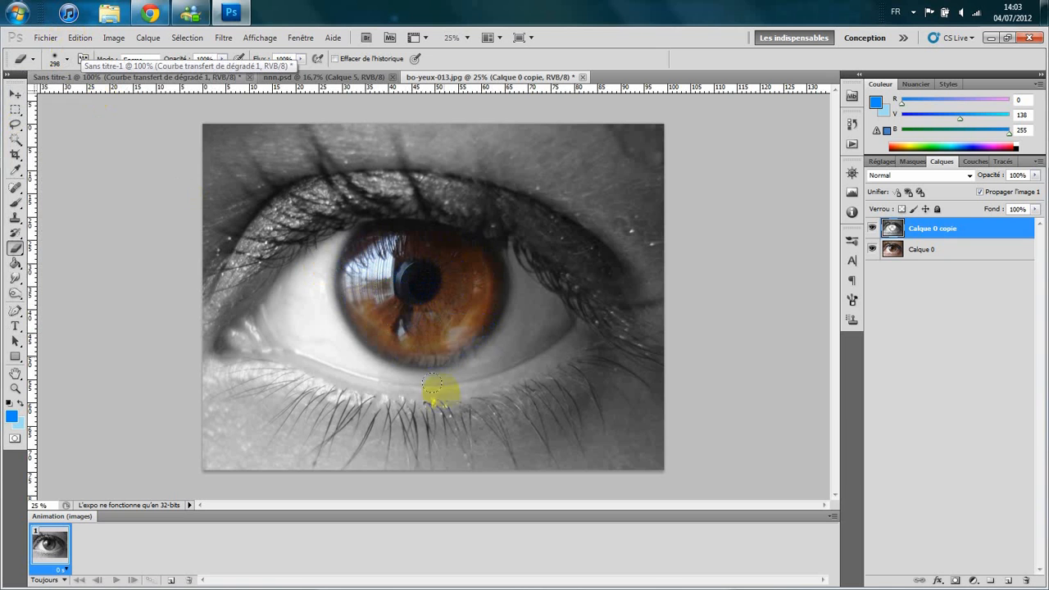
{"action": "key", "text": "ctrl+minus"}
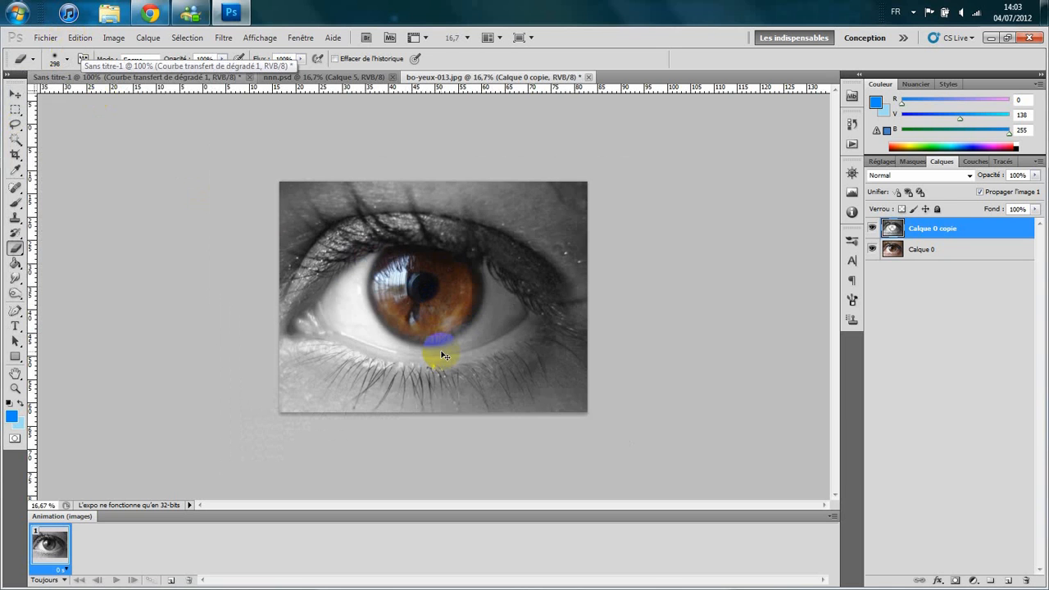
{"action": "key", "text": "ctrl+plus"}
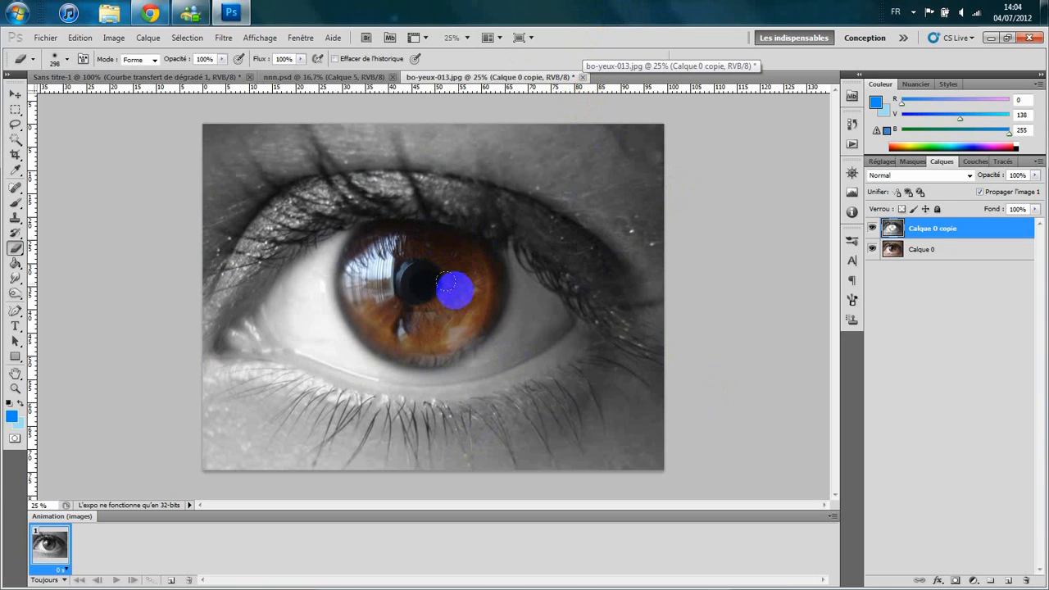
- Add a new empty layer above the desaturated copy and set the foreground colour to light blue #1baffc
{"action": "left_click", "coordinate": [1007, 581]}
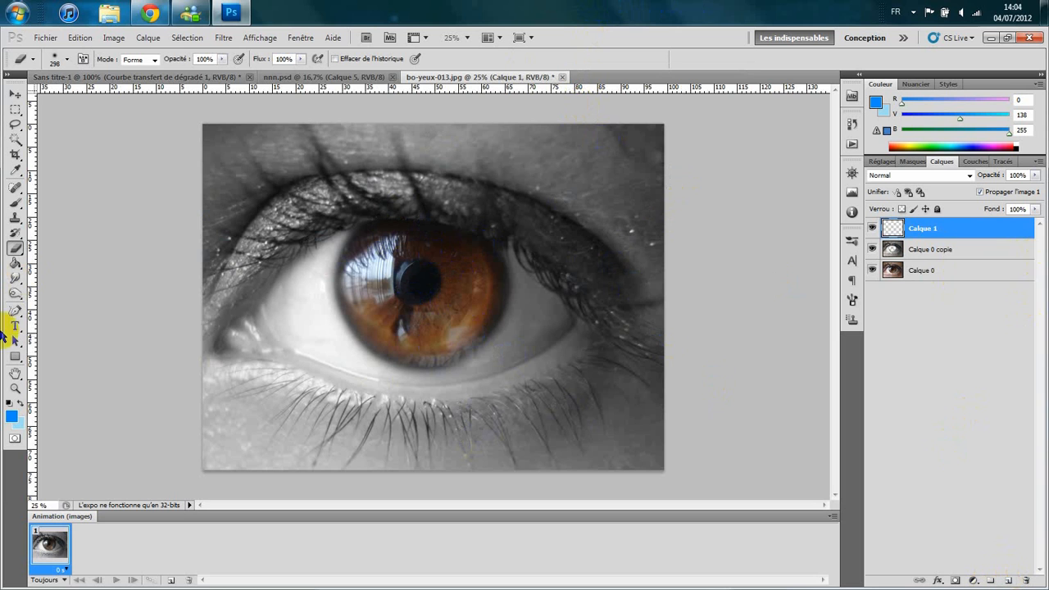
{"action": "left_click", "coordinate": [13, 420]}
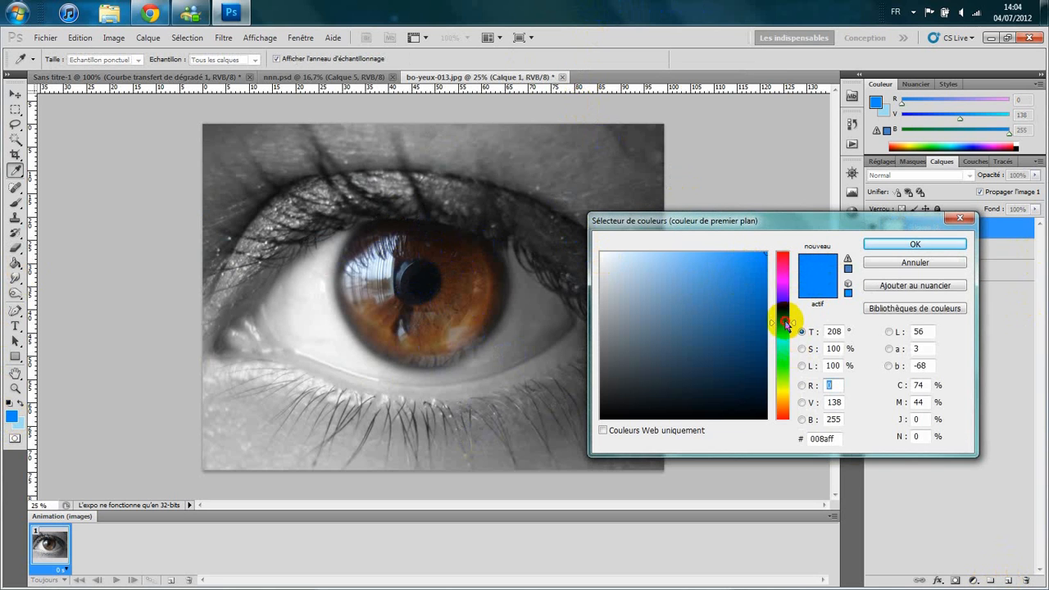
{"action": "left_click_drag", "start_coordinate": [785, 326], "coordinate": [785, 329]}
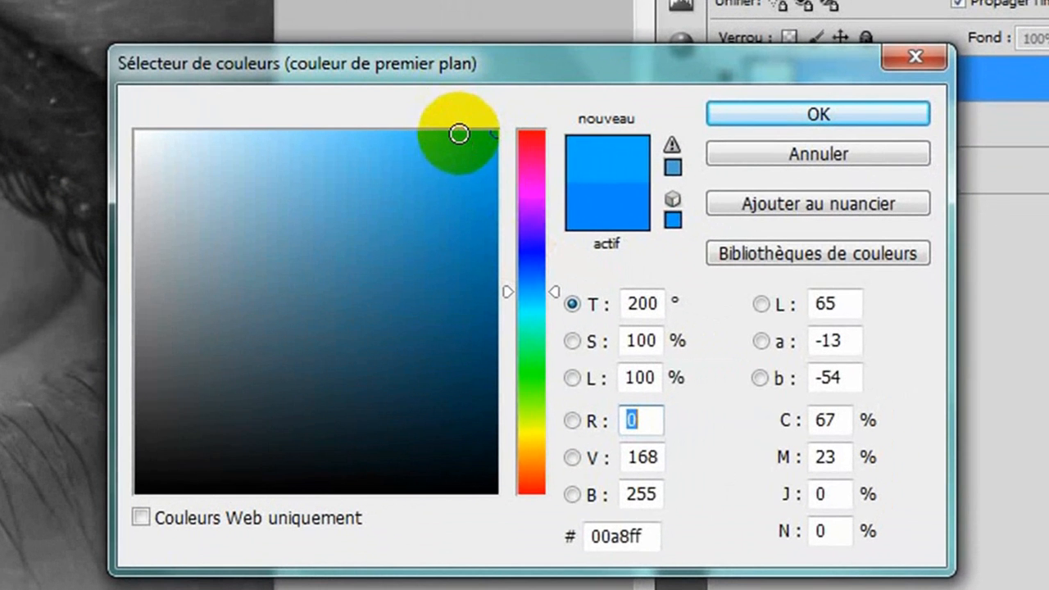
{"action": "left_click", "coordinate": [459, 134]}
{"action": "left_click_drag", "start_coordinate": [654, 534], "coordinate": [570, 539]}
{"action": "left_click", "coordinate": [653, 533]}
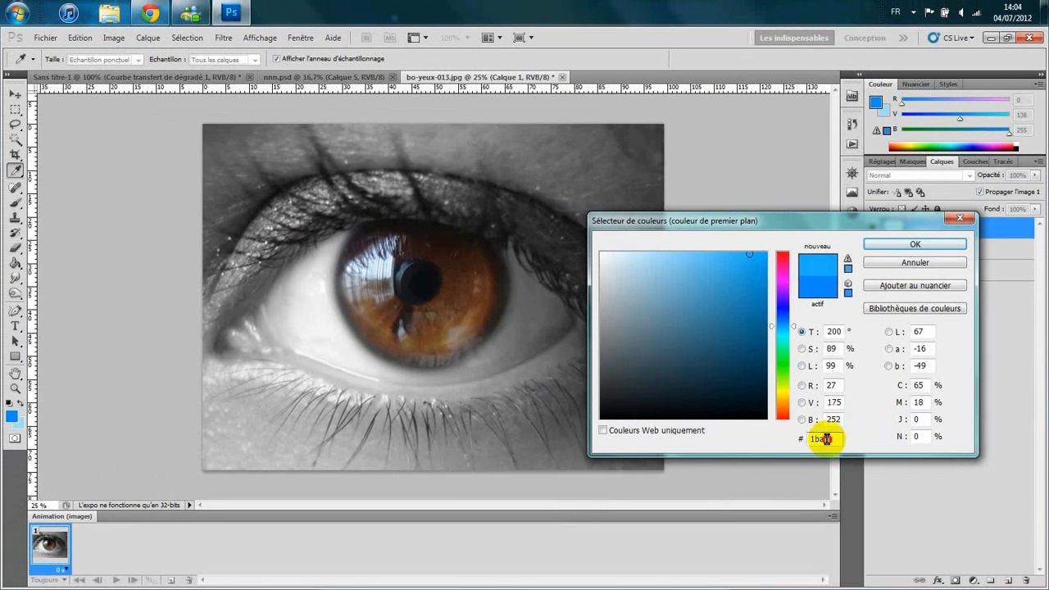
{"action": "left_click", "coordinate": [833, 438]}
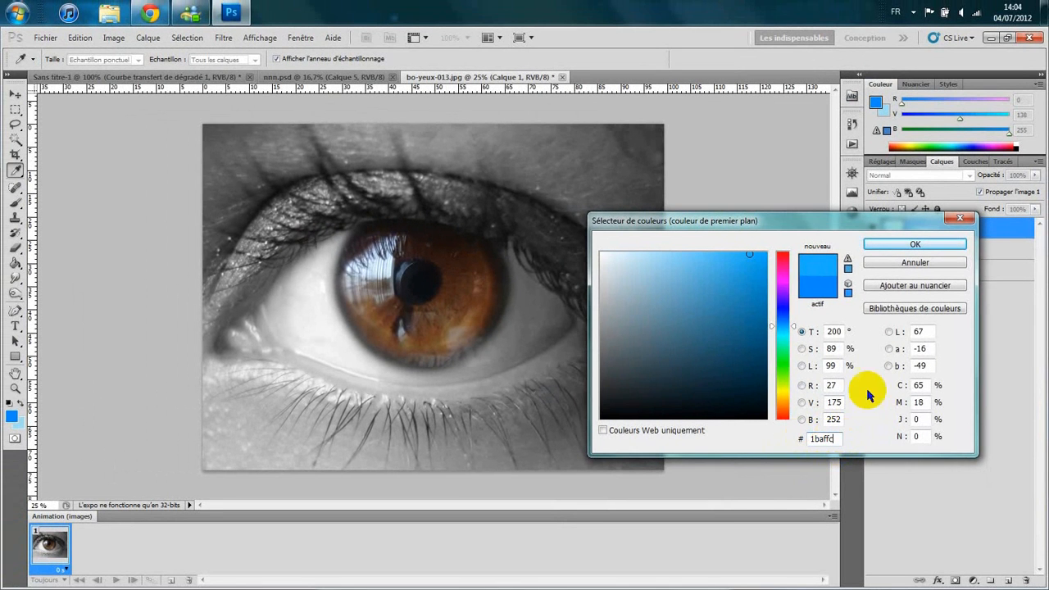
{"action": "left_click", "coordinate": [903, 250]}
- Set up the Brush tool with a soft round tip, 319 px in size and 0% hardness
{"action": "key", "text": "b"}
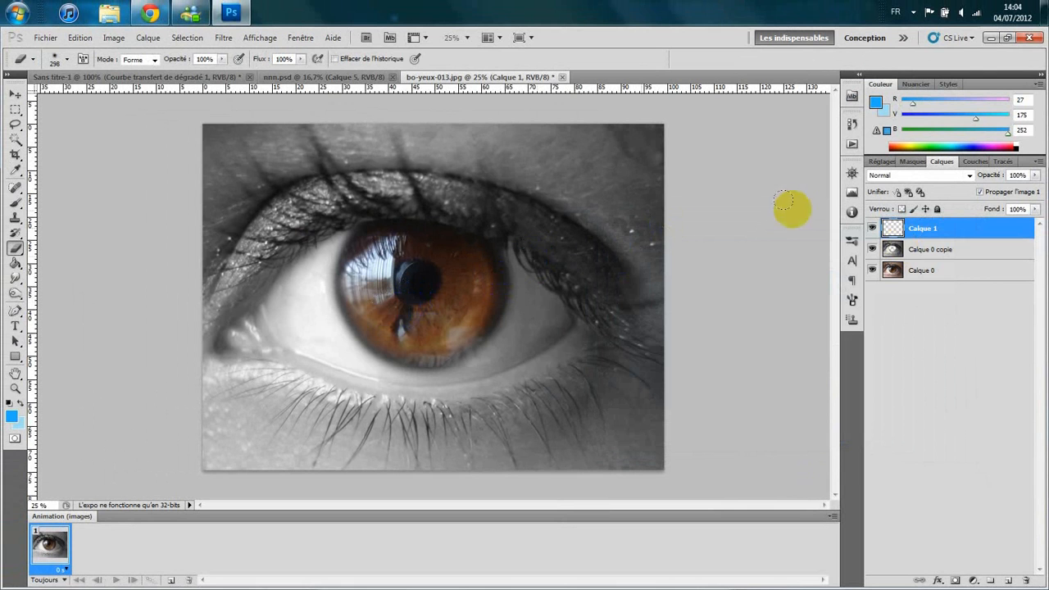
{"action": "left_click", "coordinate": [17, 204]}
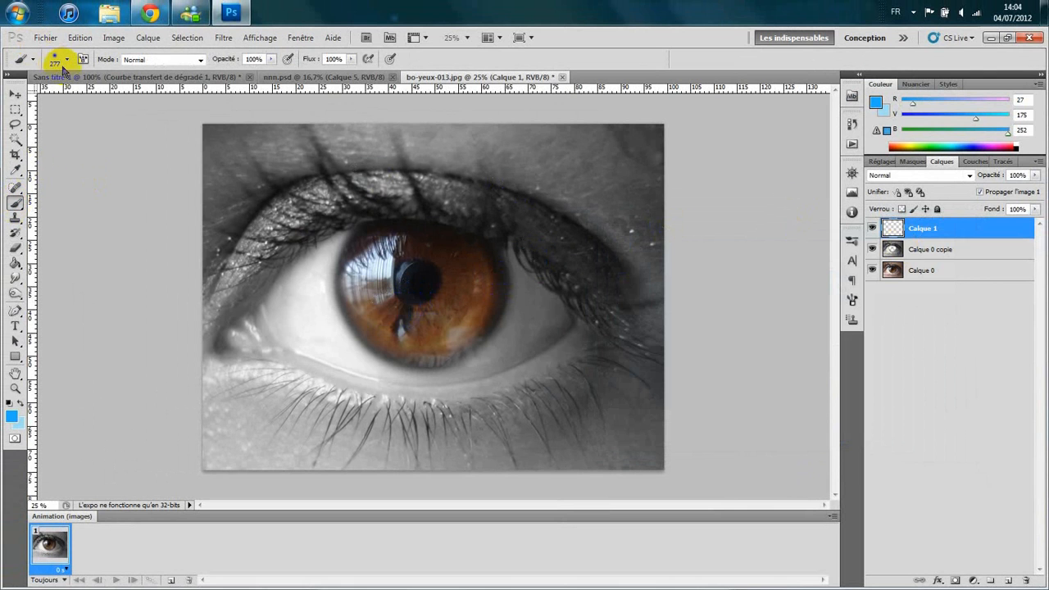
{"action": "left_click", "coordinate": [63, 65]}
{"action": "left_click_drag", "start_coordinate": [105, 91], "coordinate": [90, 97]}
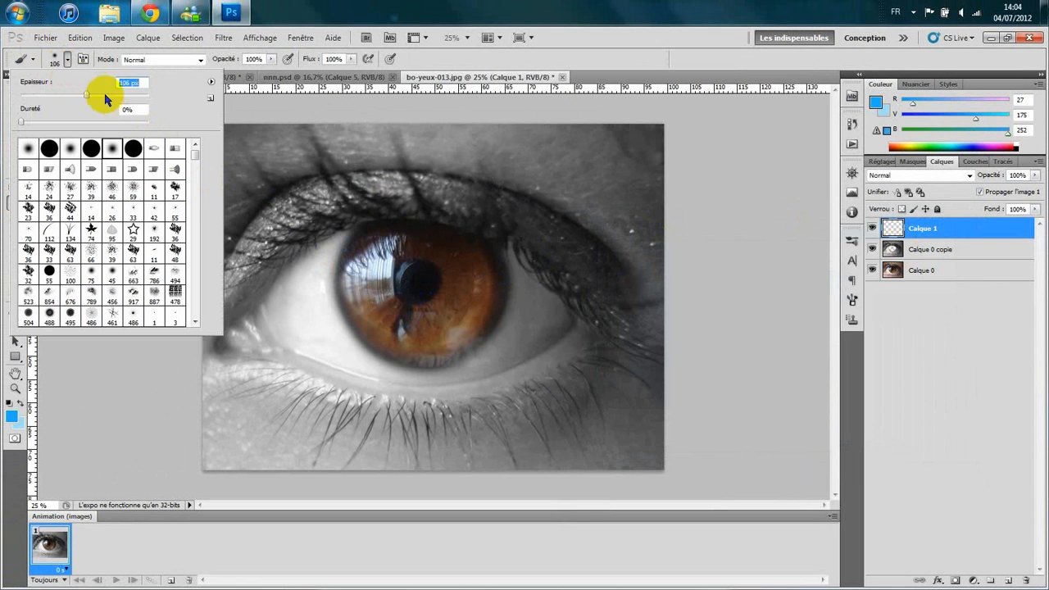
{"action": "left_click", "coordinate": [71, 148]}
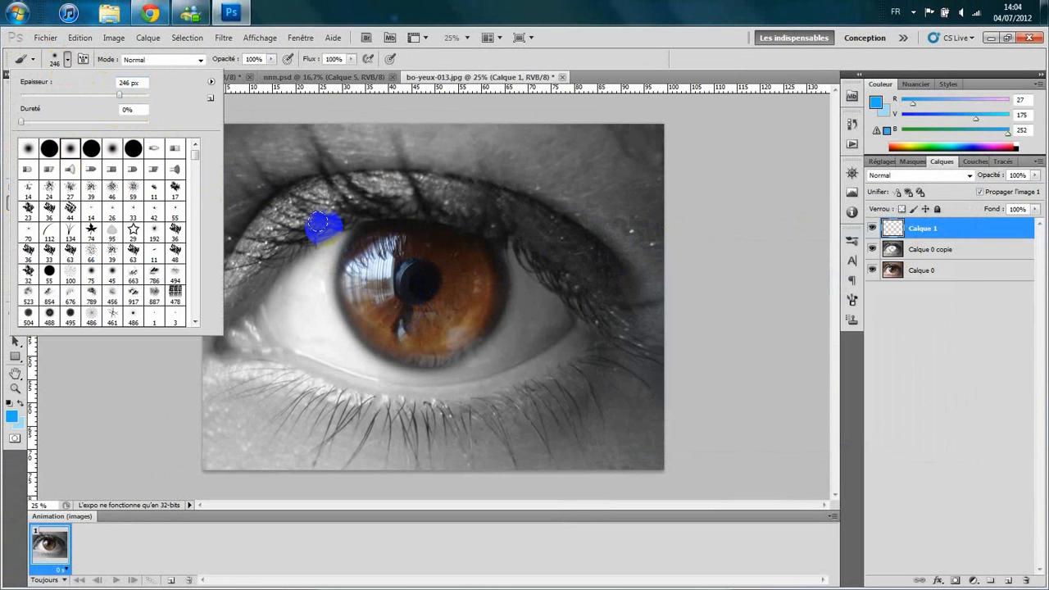
{"action": "left_click", "coordinate": [131, 96]}
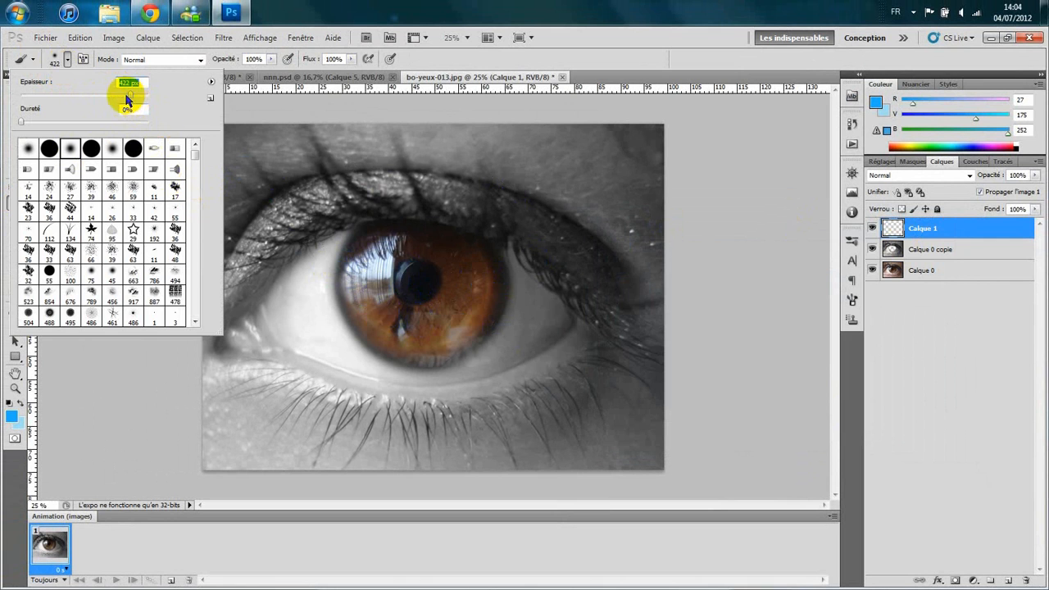
{"action": "left_click_drag", "start_coordinate": [124, 97], "coordinate": [124, 96]}
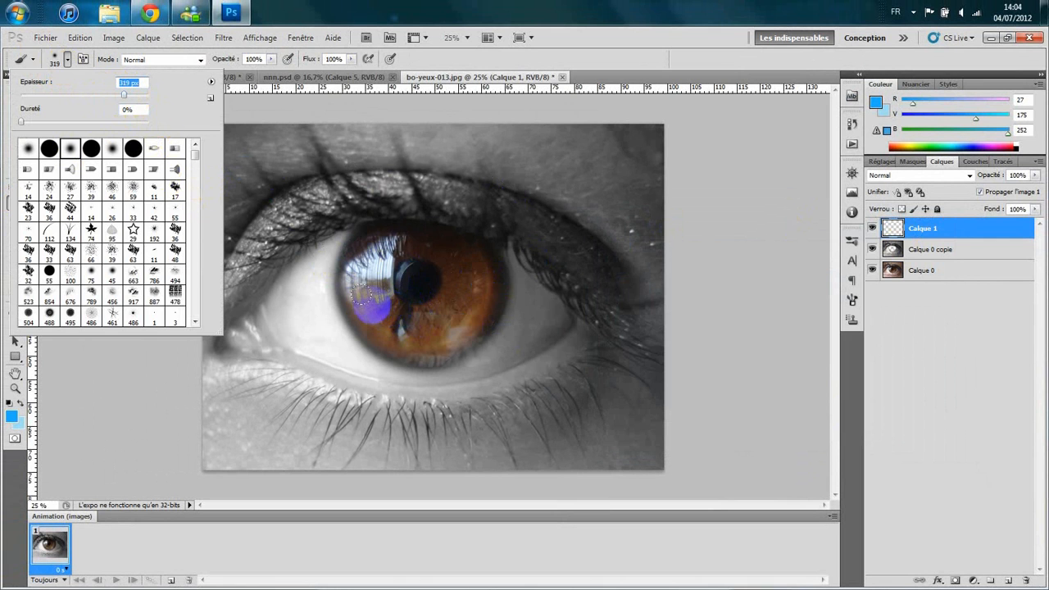
- Set the blending mode of the new layer Calque 1 to Incrustation
{"action": "left_click", "coordinate": [908, 177]}
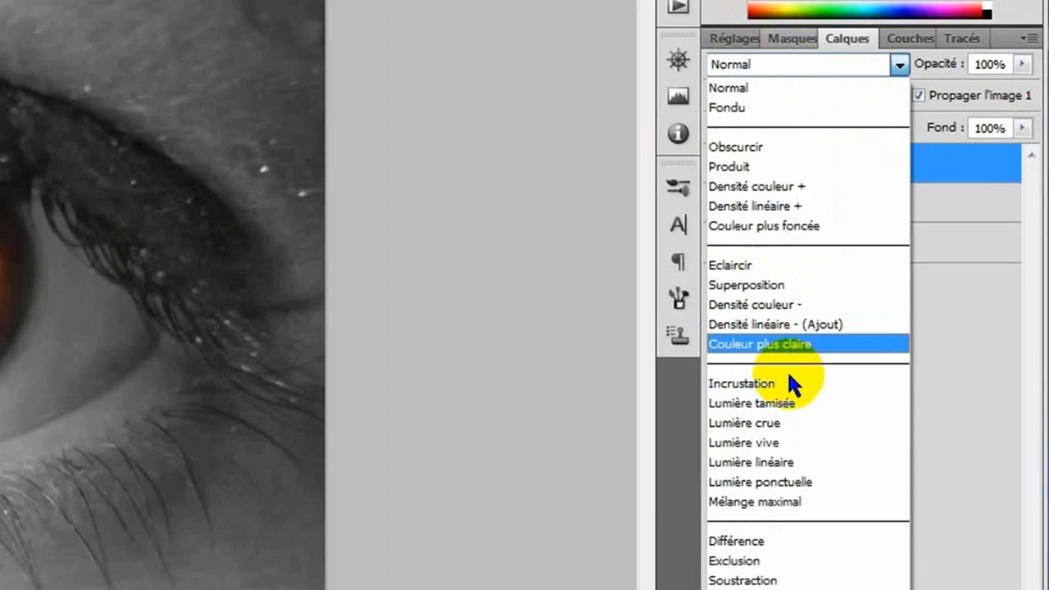
{"action": "left_click", "coordinate": [893, 345]}
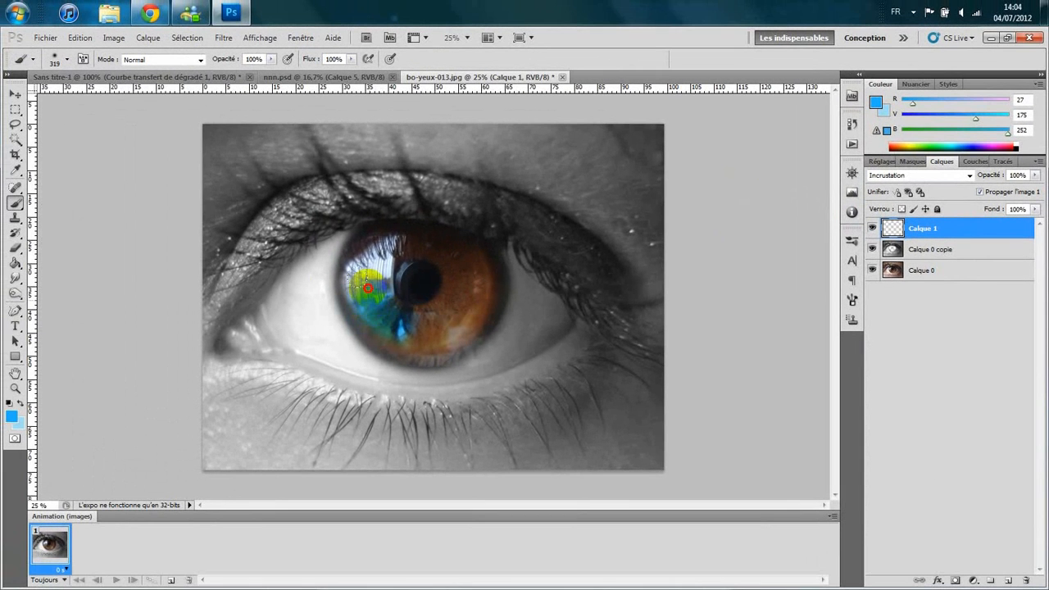
- Paint light blue over the whole brown iris on Calque 1 with the soft brush
{"action": "mouse_move", "coordinate": [362, 246]}
{"action": "left_mouse_down"}
{"action": "mouse_move", "coordinate": [446, 245]}
{"action": "mouse_move", "coordinate": [407, 234]}
{"action": "mouse_move", "coordinate": [428, 236]}
{"action": "mouse_move", "coordinate": [455, 269]}
{"action": "mouse_move", "coordinate": [439, 305]}
{"action": "mouse_move", "coordinate": [393, 318]}
{"action": "mouse_move", "coordinate": [467, 291]}
{"action": "mouse_move", "coordinate": [465, 255]}
{"action": "mouse_move", "coordinate": [463, 302]}
{"action": "left_mouse_up"}
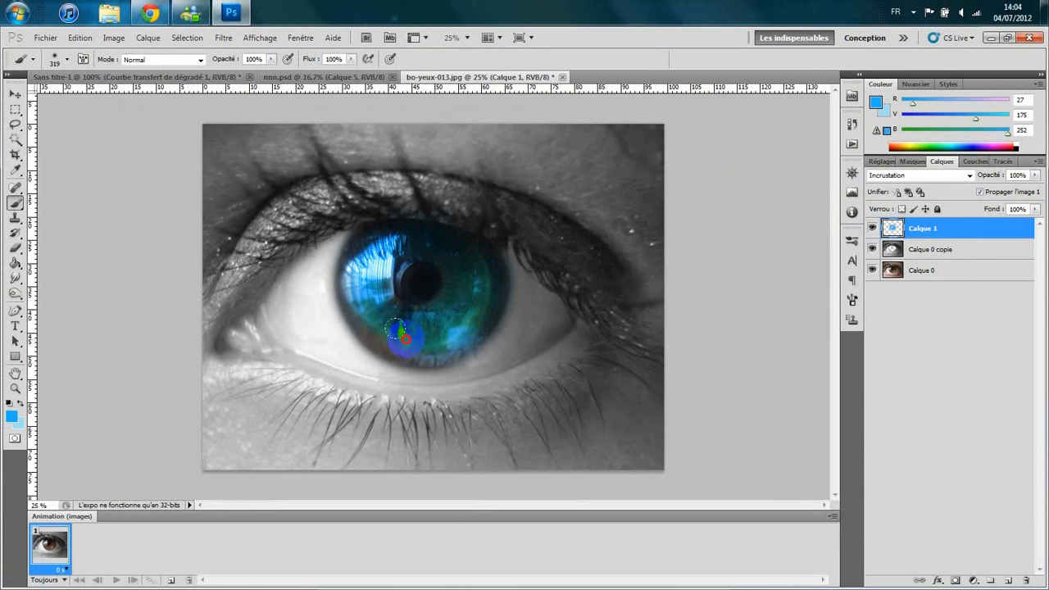
{"action": "mouse_move", "coordinate": [370, 305]}
{"action": "left_mouse_down"}
{"action": "mouse_move", "coordinate": [363, 260]}
{"action": "mouse_move", "coordinate": [390, 355]}
{"action": "left_mouse_up"}
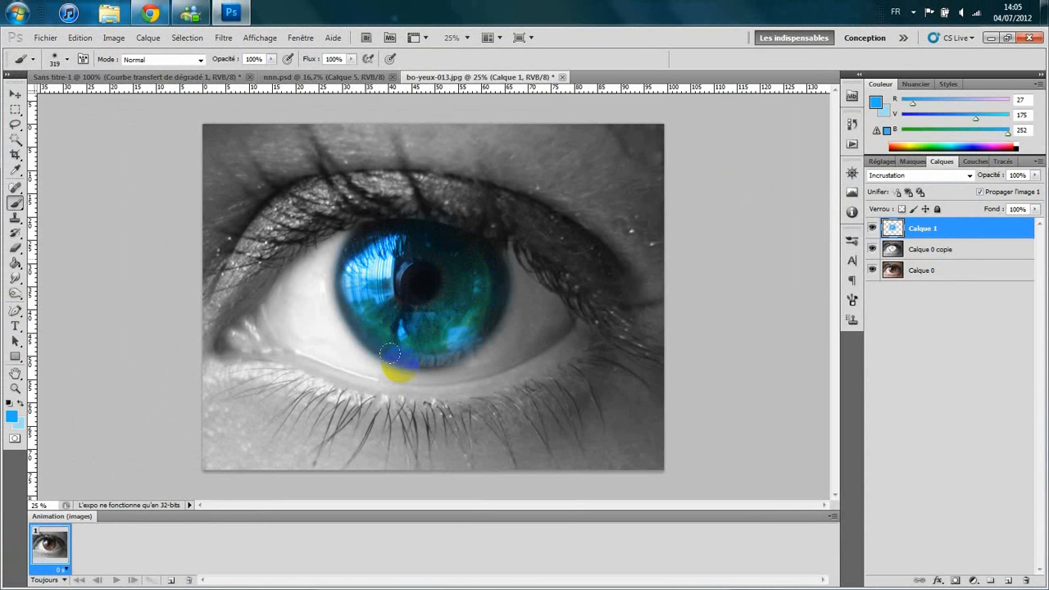
{"action": "left_click_drag", "start_coordinate": [443, 327], "coordinate": [437, 294]}
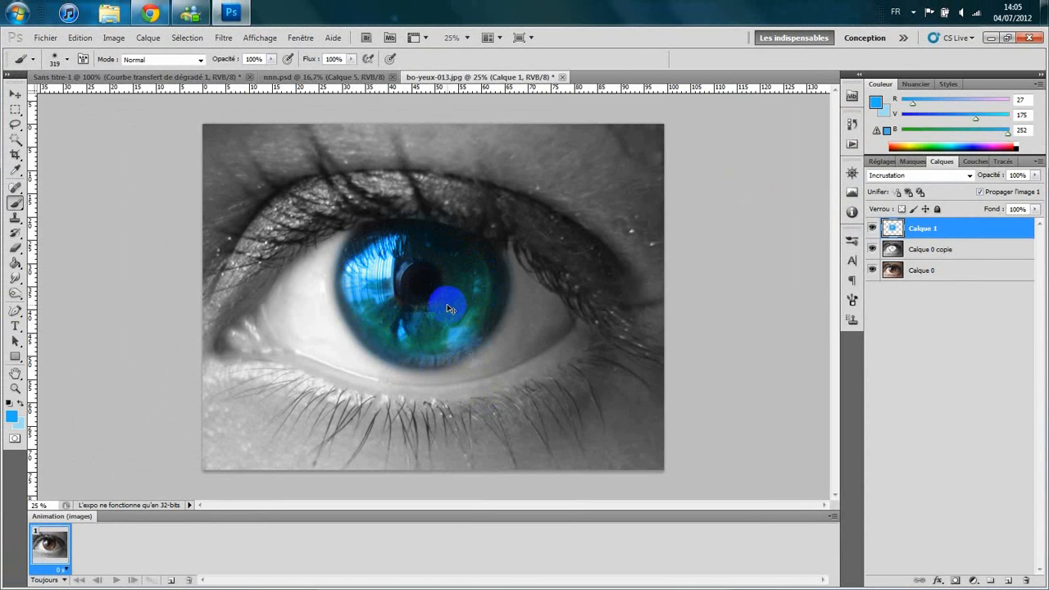
{"action": "key", "text": "ctrl+minus"}
{"action": "key", "text": "ctrl+minus"}
{"action": "key", "text": "ctrl+plus"}
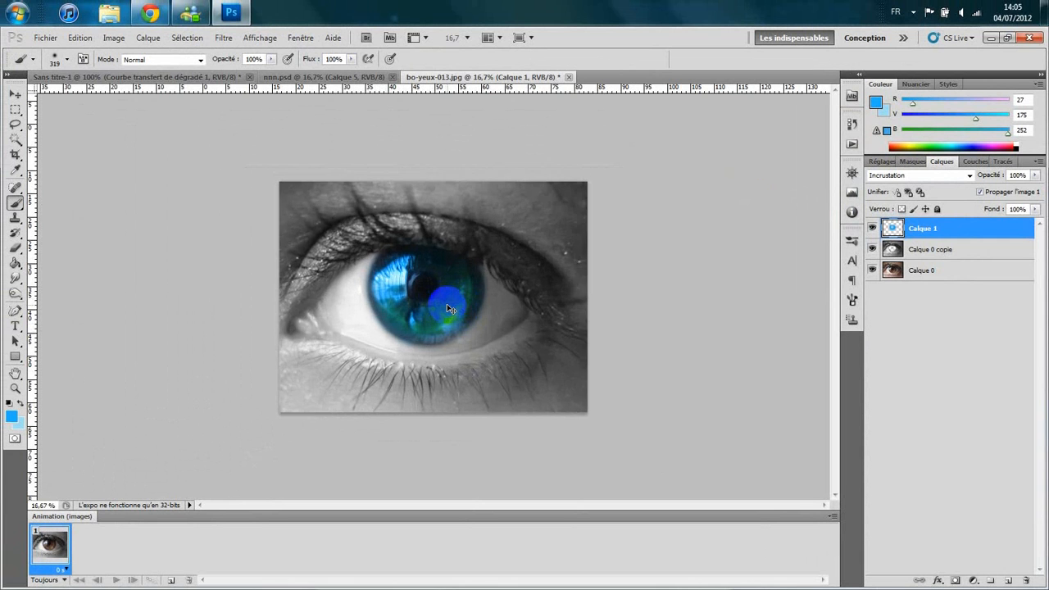
{"action": "key", "text": "ctrl+plus"}
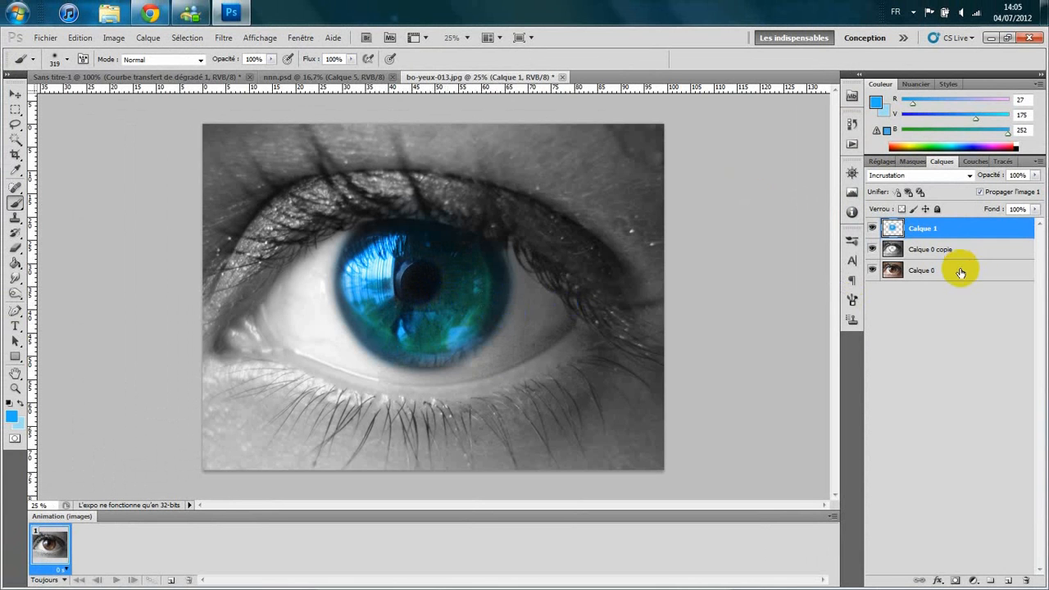
- Add another empty layer above Calque 1 and set its blending mode to Incrustation
{"action": "left_click", "coordinate": [1007, 581]}
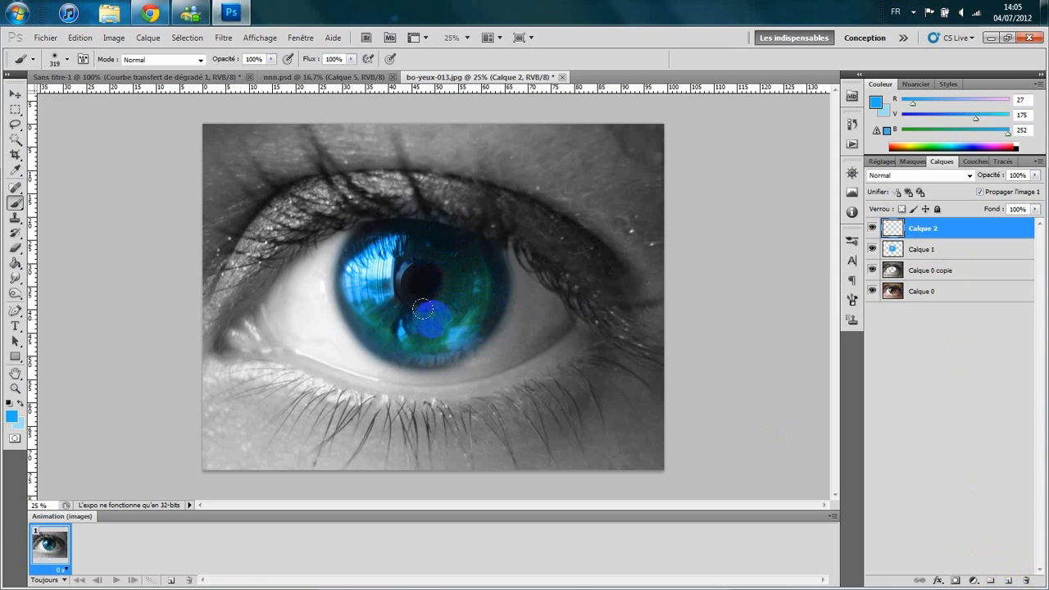
{"action": "left_click", "coordinate": [900, 179]}
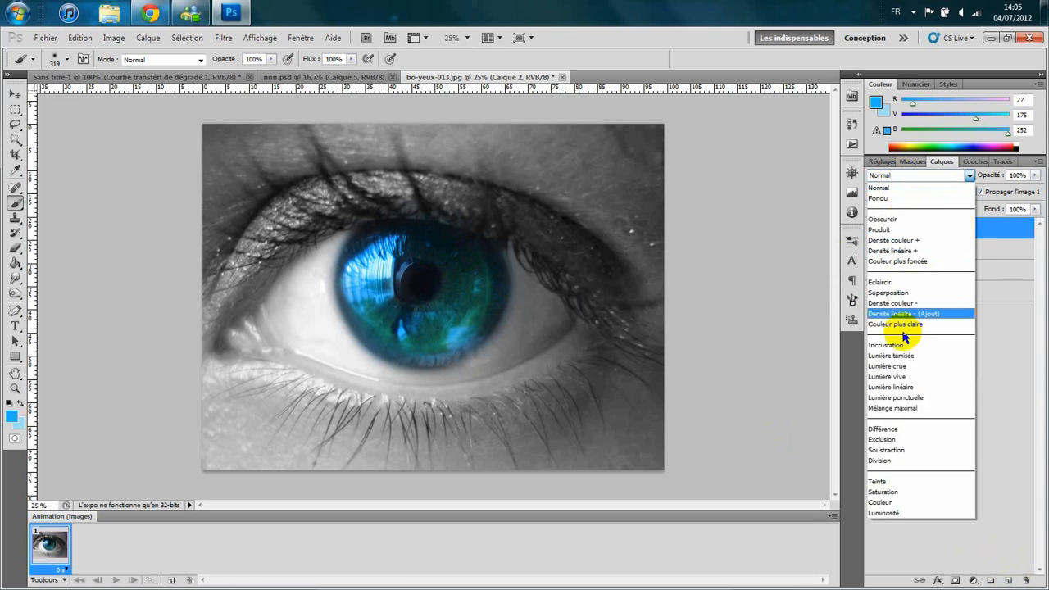
{"action": "left_click", "coordinate": [899, 336]}
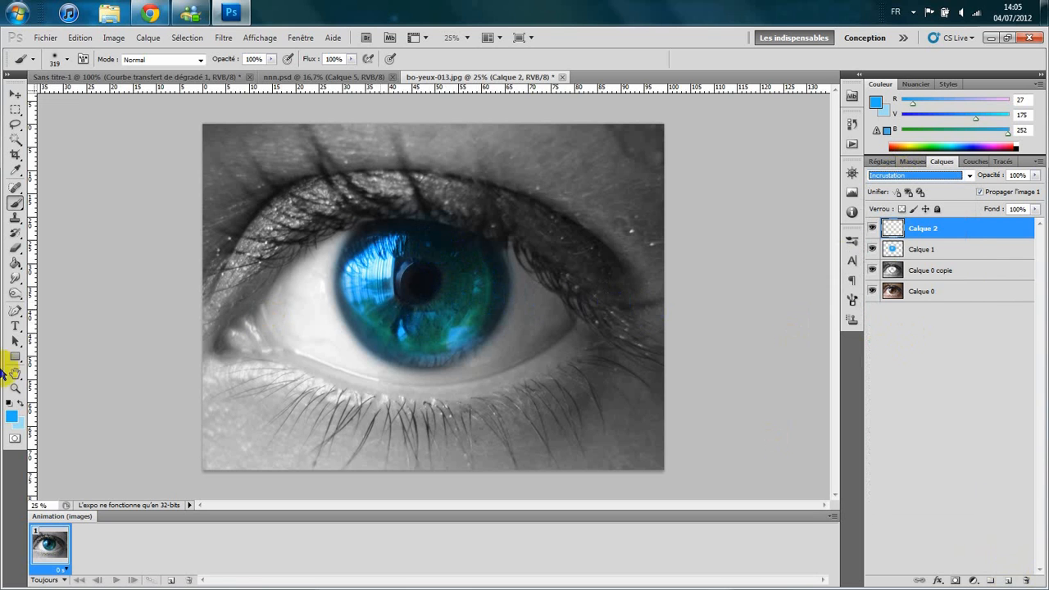
- Paint a second coat of light blue over the iris on Calque 2 and compare it with the nnn.psd version
{"action": "left_click", "coordinate": [450, 251]}
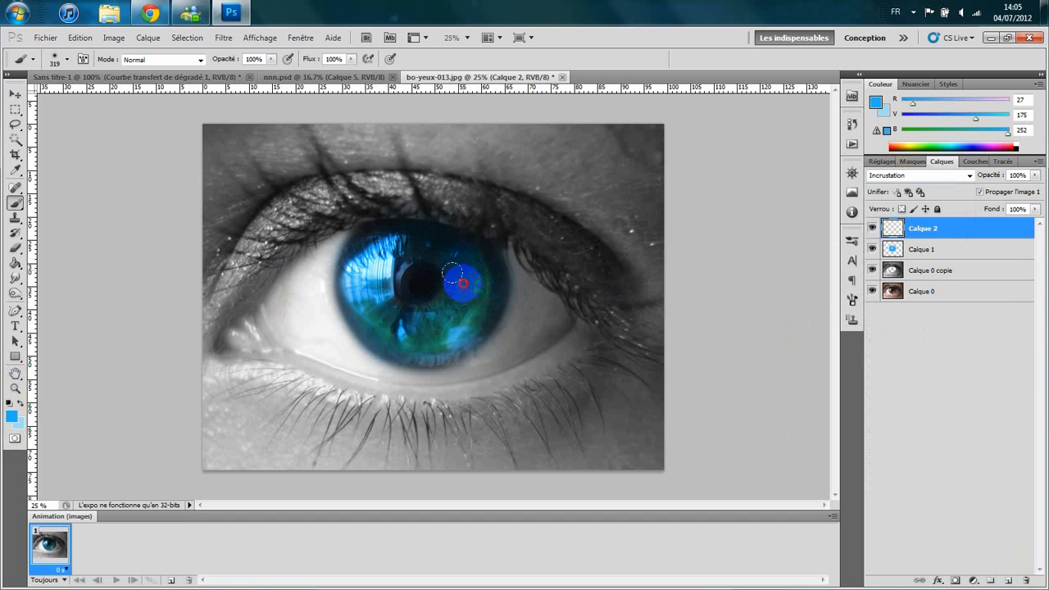
{"action": "left_click_drag", "start_coordinate": [391, 309], "coordinate": [457, 308]}
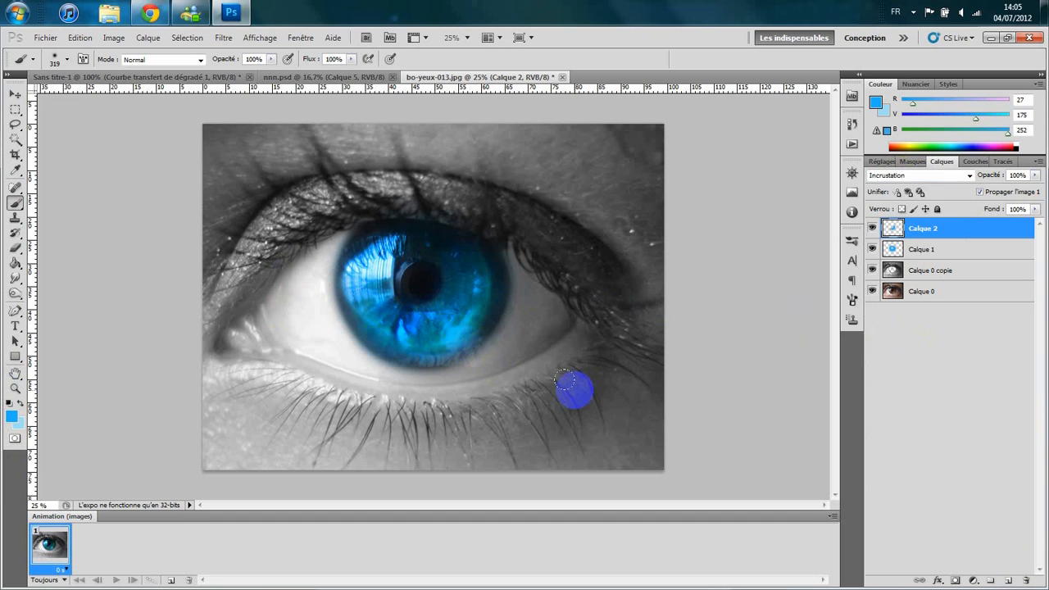
{"action": "key", "text": "ctrl+minus"}
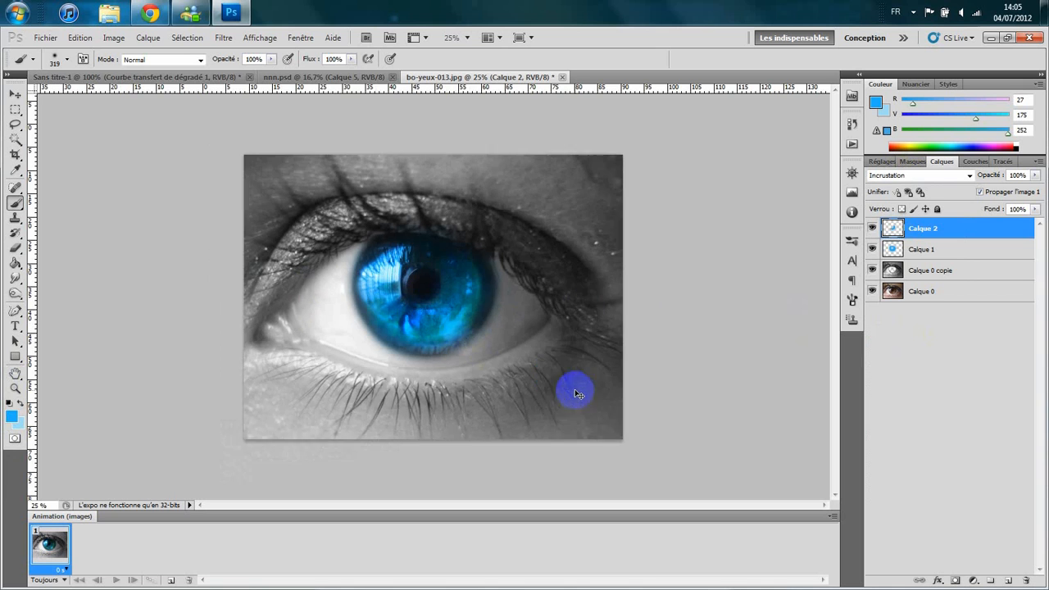
{"action": "key", "text": "ctrl+plus"}
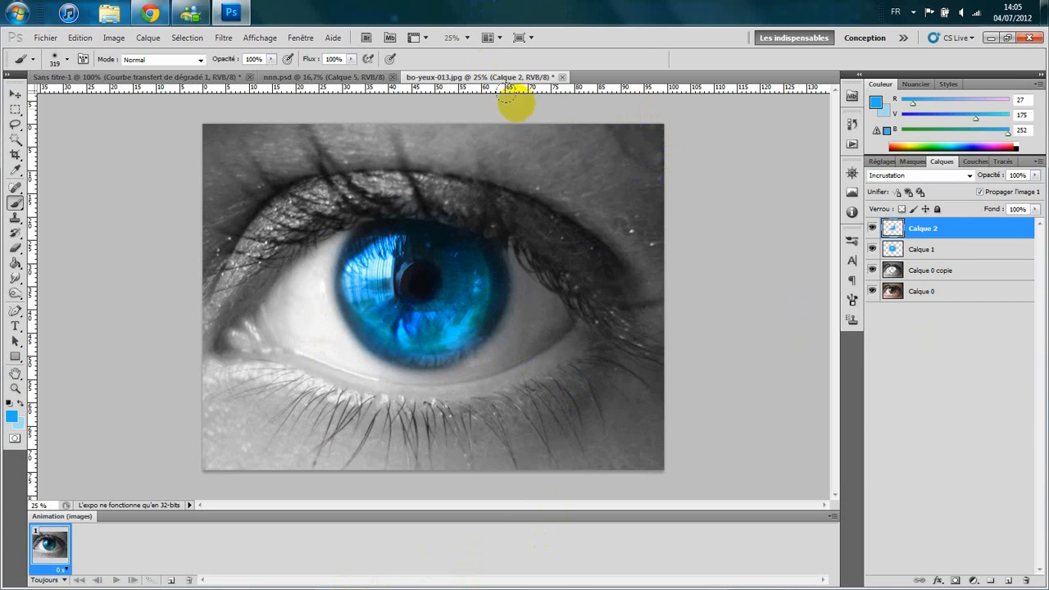
{"action": "left_click", "coordinate": [366, 80]}
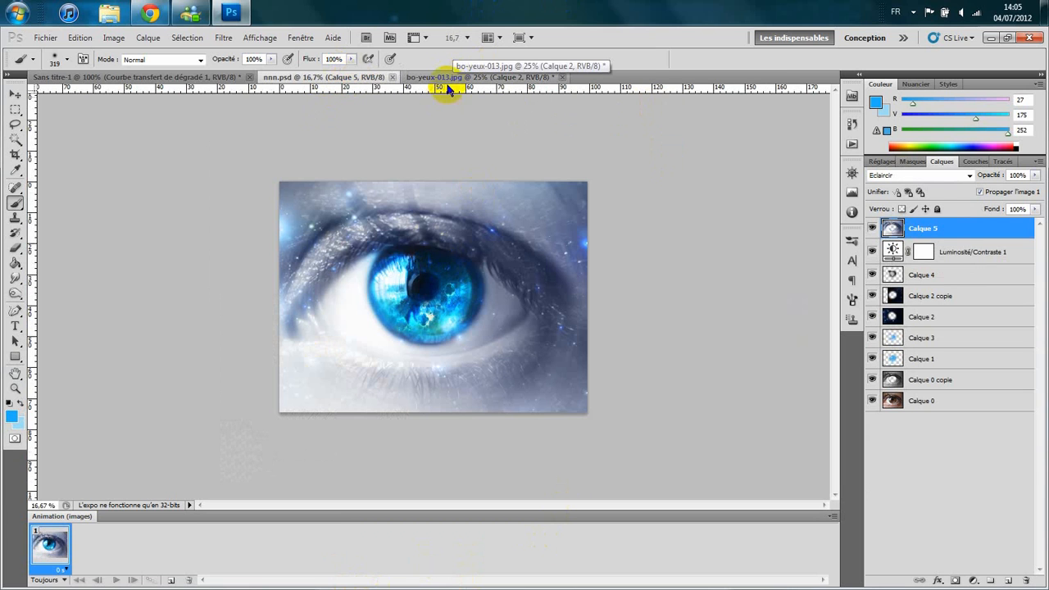
{"action": "left_click", "coordinate": [453, 81]}
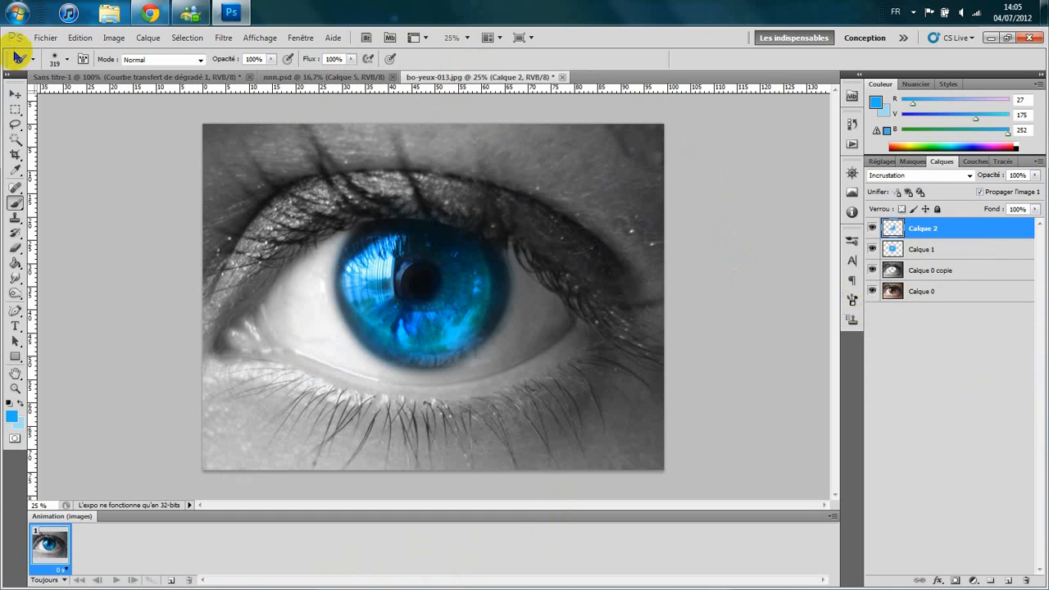
- Add a Luminosité/Contraste adjustment layer above Calque 2 with the default name and Normal mode
{"action": "left_click", "coordinate": [149, 40]}
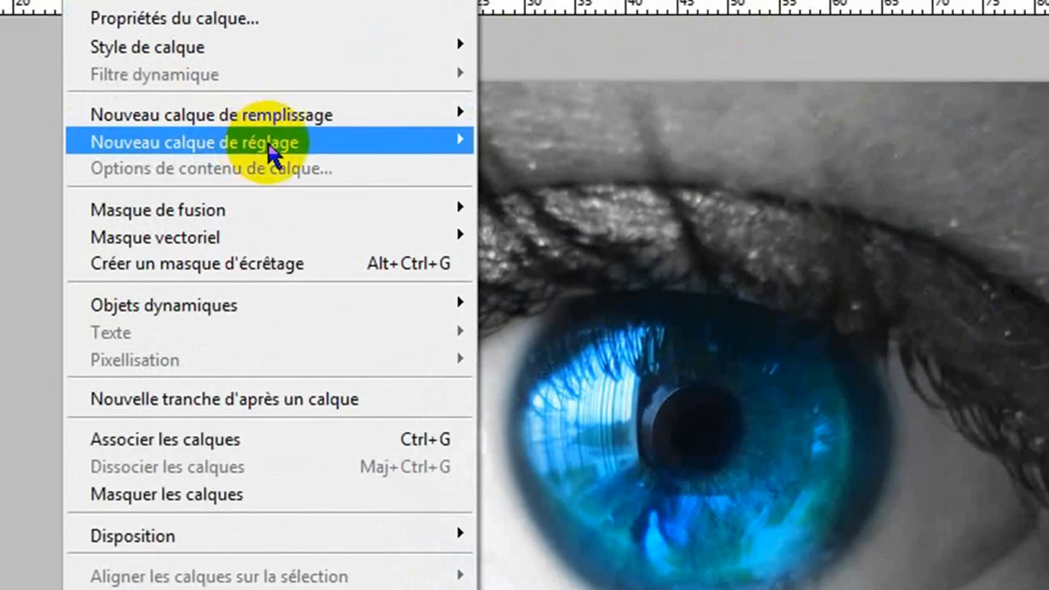
{"action": "mouse_move", "coordinate": [270, 144]}
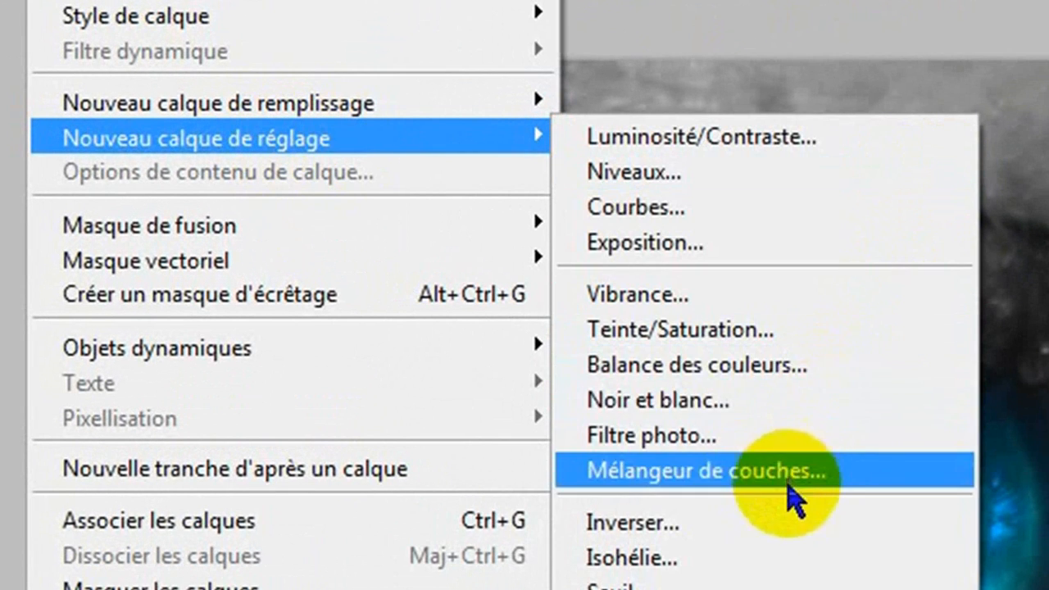
{"action": "left_click", "coordinate": [732, 141]}
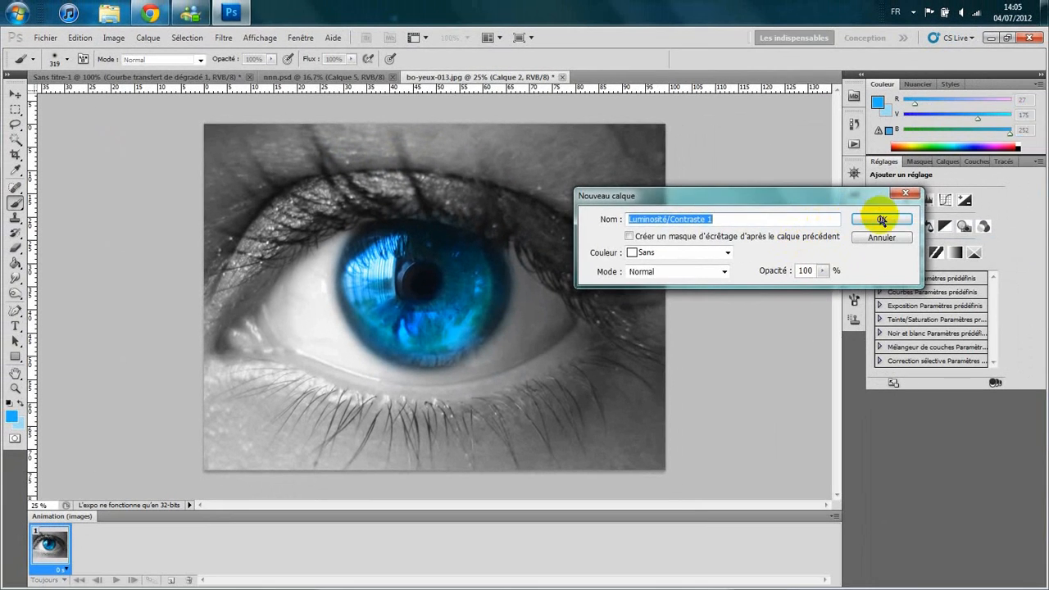
{"action": "left_click", "coordinate": [882, 219]}
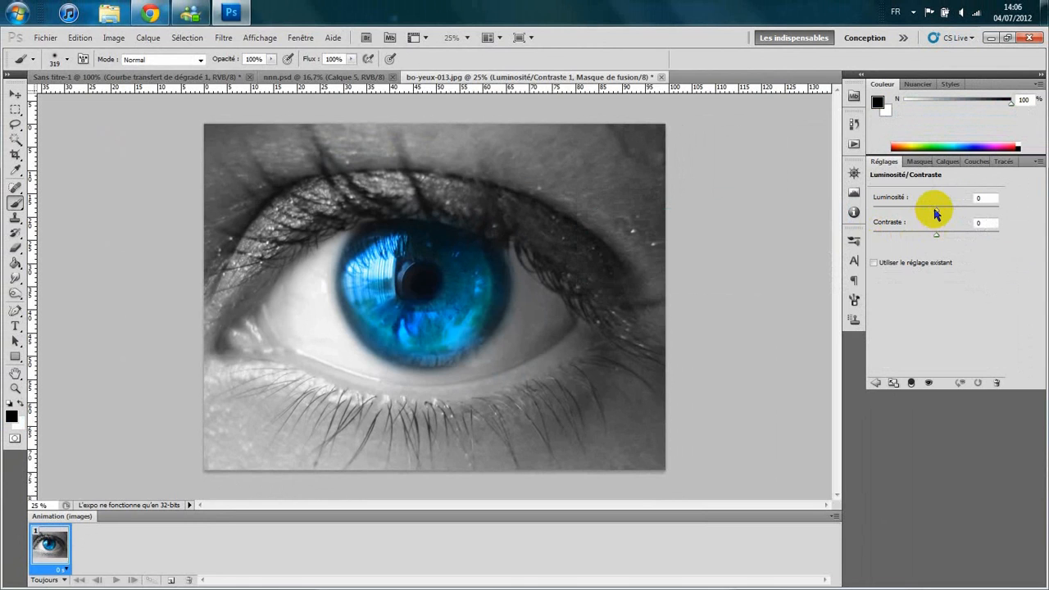
- Set the adjustment layer's brightness to 32 and contrast to 17, and toggle its visibility to compare the effect
{"action": "left_click_drag", "start_coordinate": [985, 200], "coordinate": [959, 197]}
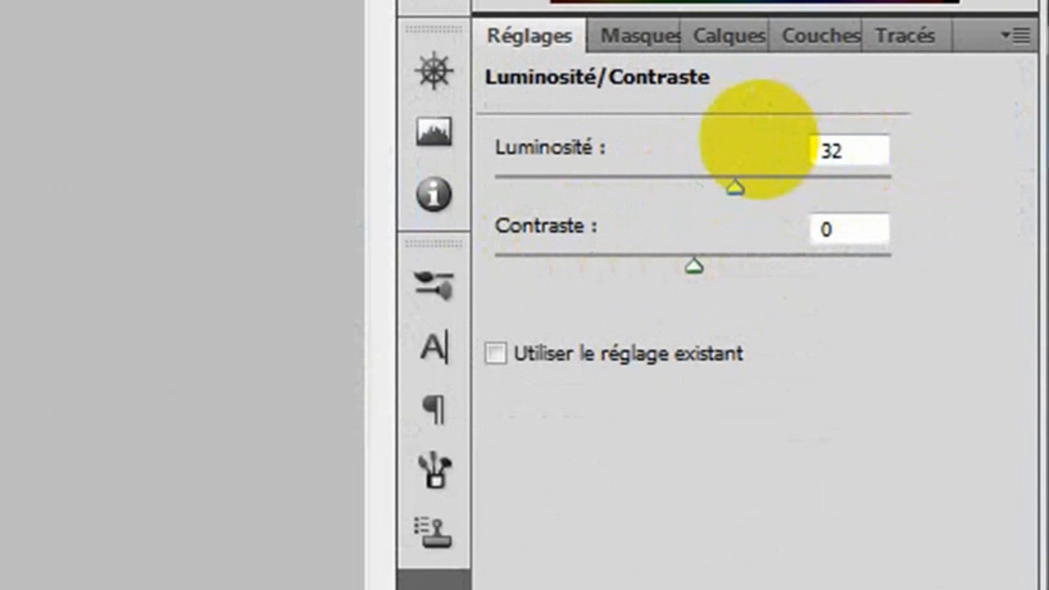
{"action": "type", "text": "32"}
{"action": "left_click_drag", "start_coordinate": [860, 222], "coordinate": [747, 230]}
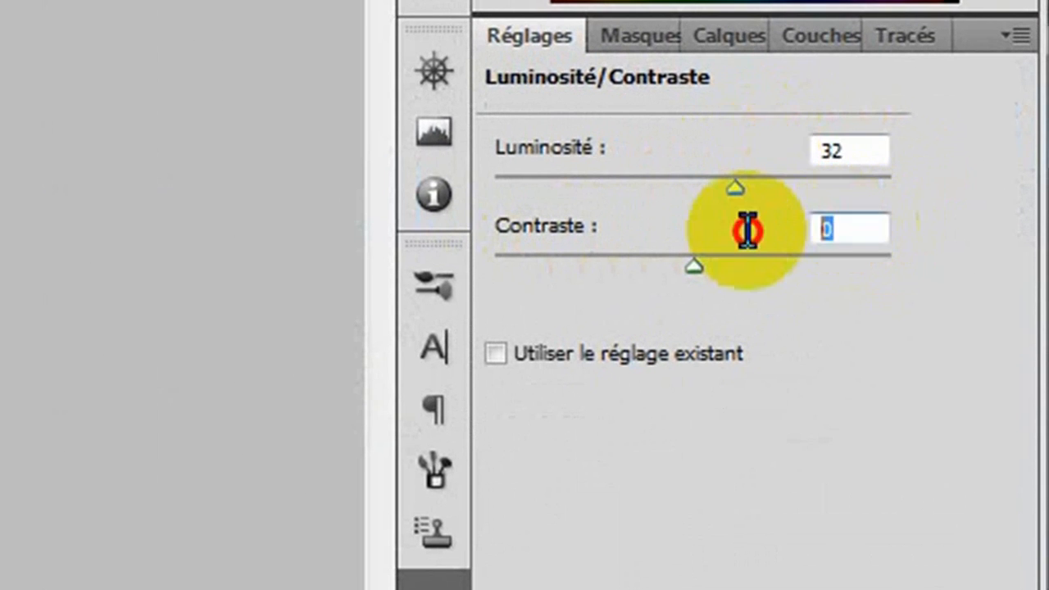
{"action": "type", "text": "17"}
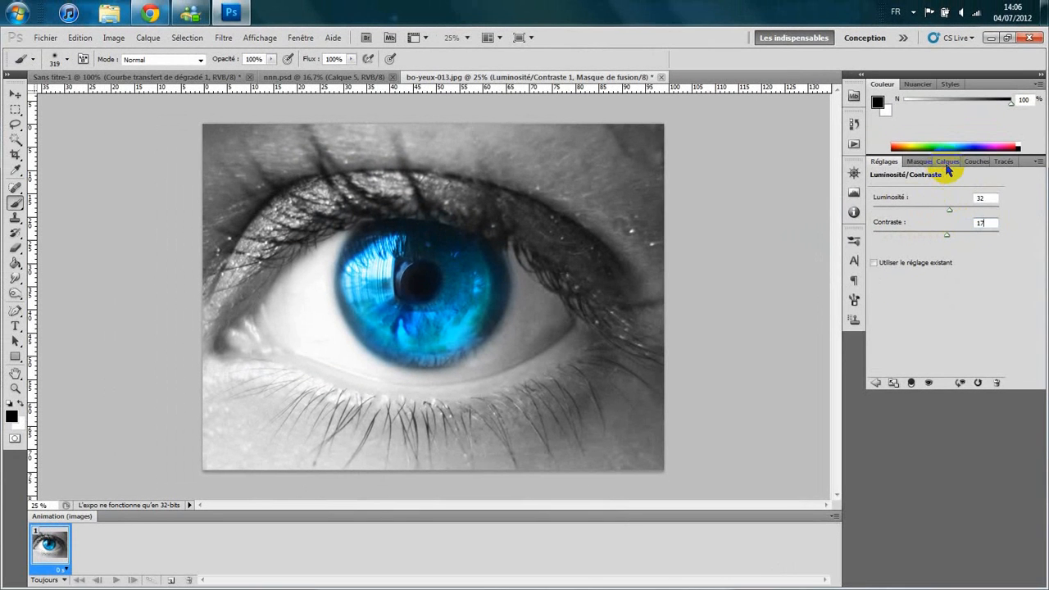
{"action": "left_click", "coordinate": [947, 164]}
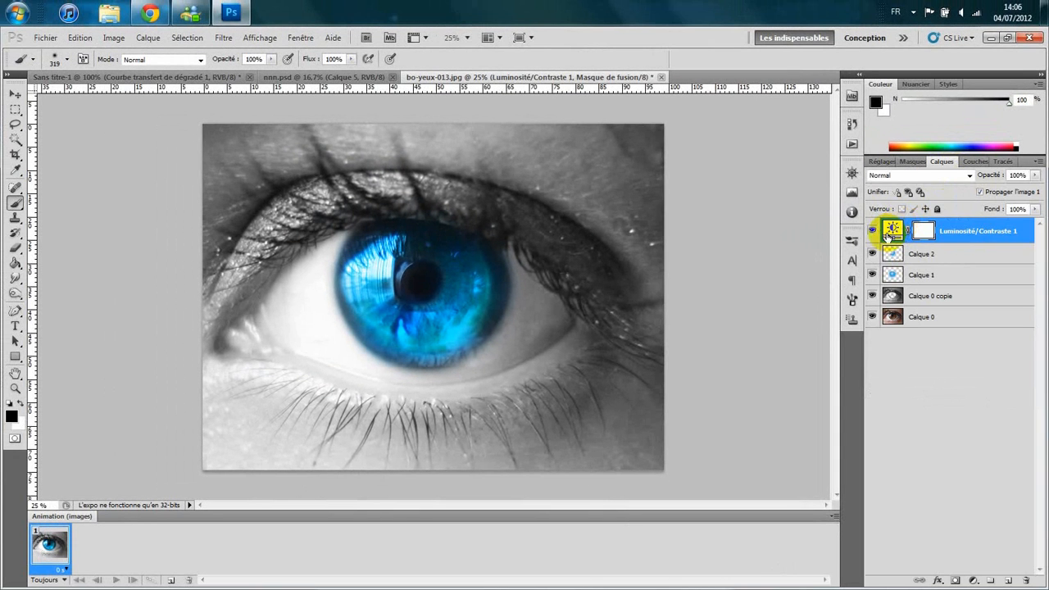
{"action": "left_click", "coordinate": [874, 231]}
{"action": "left_click", "coordinate": [873, 232]}
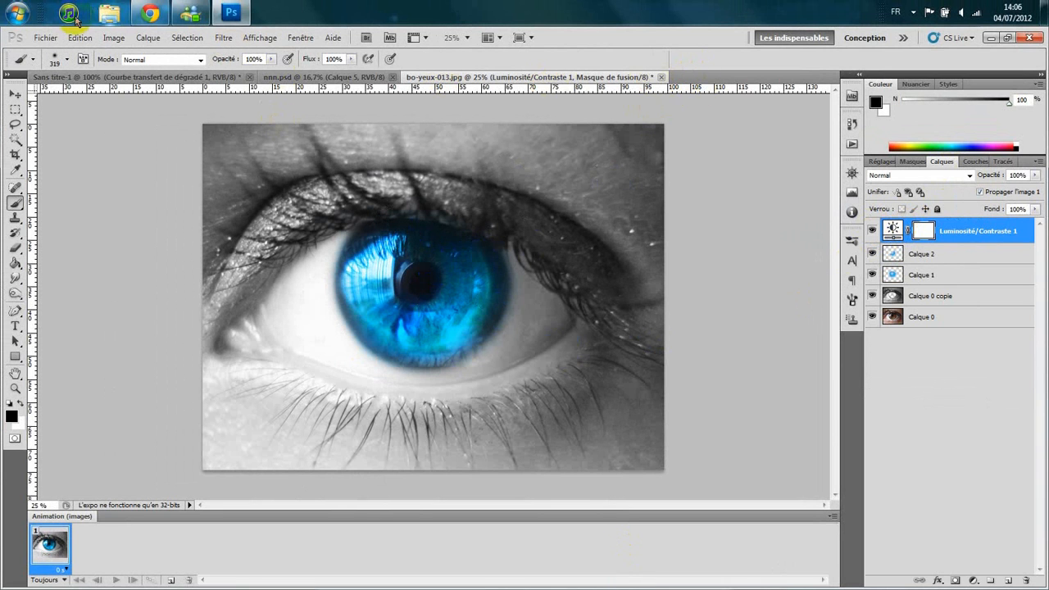
- Open the starry image 4-11.png from the Tutoriel_Cosmique_Ecologie folder inside Ressources de tutosps
{"action": "left_click", "coordinate": [51, 41]}
{"action": "left_click", "coordinate": [60, 65]}
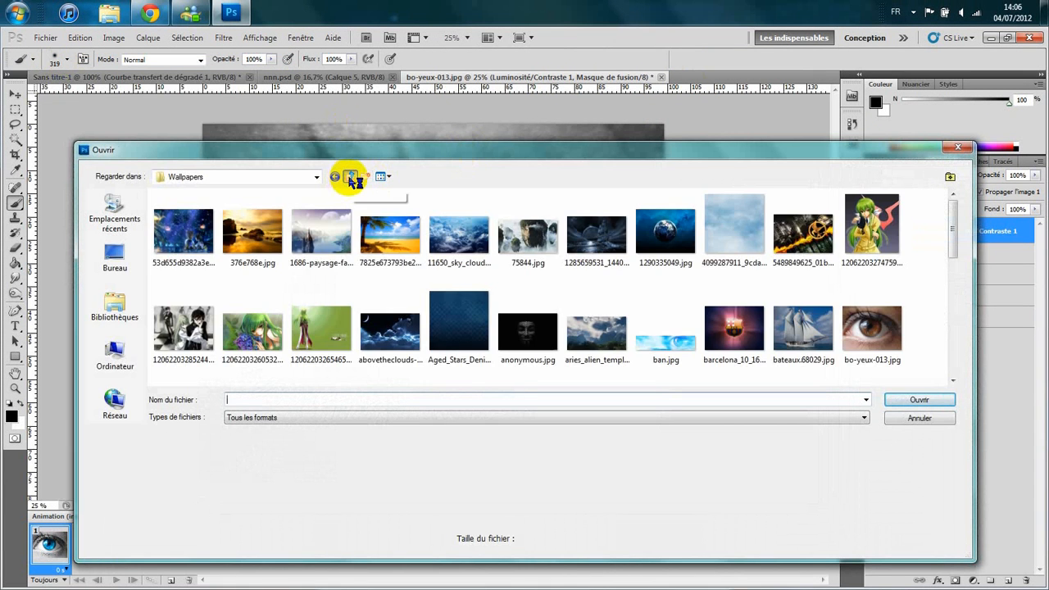
{"action": "left_click", "coordinate": [351, 178]}
{"action": "left_click", "coordinate": [234, 264]}
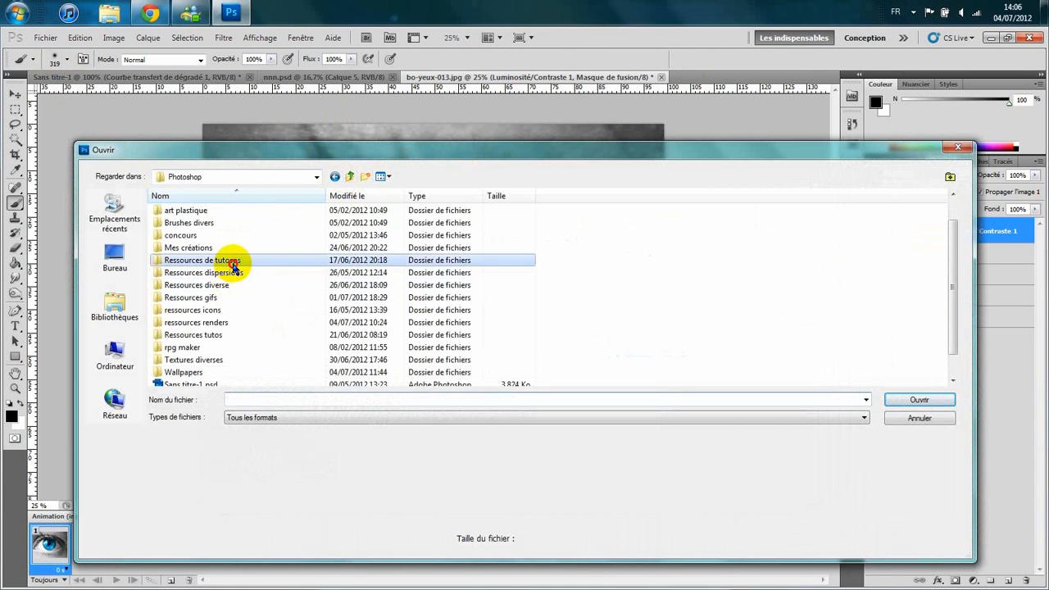
{"action": "double_click", "coordinate": [234, 264]}
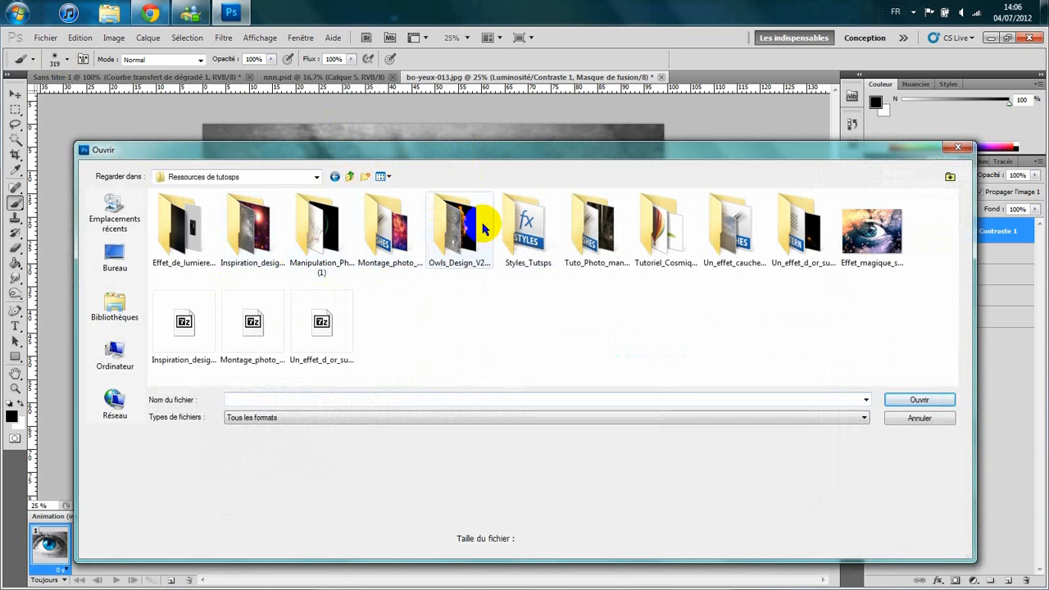
{"action": "left_click", "coordinate": [693, 253]}
{"action": "double_click", "coordinate": [693, 253]}
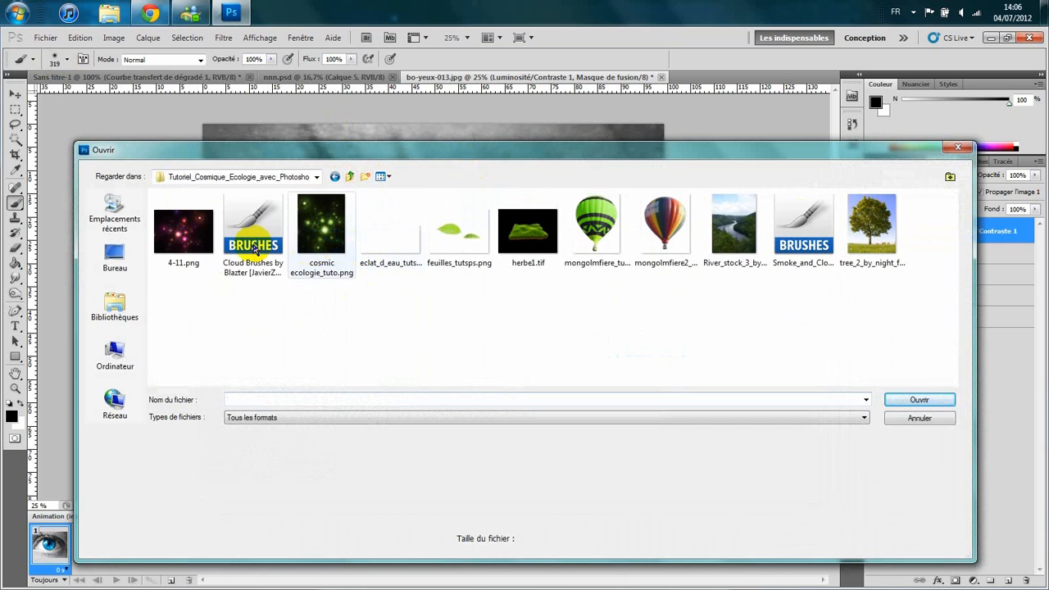
{"action": "double_click", "coordinate": [185, 246]}
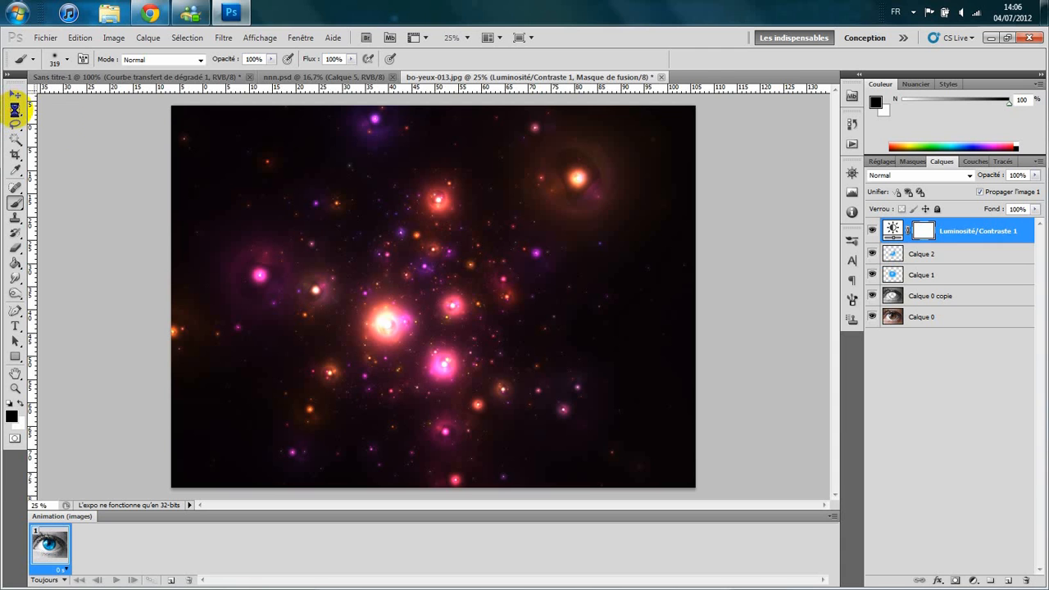
- Select the entire 4-11.png image with the rectangular marquee and copy it
{"action": "left_click", "coordinate": [15, 109]}
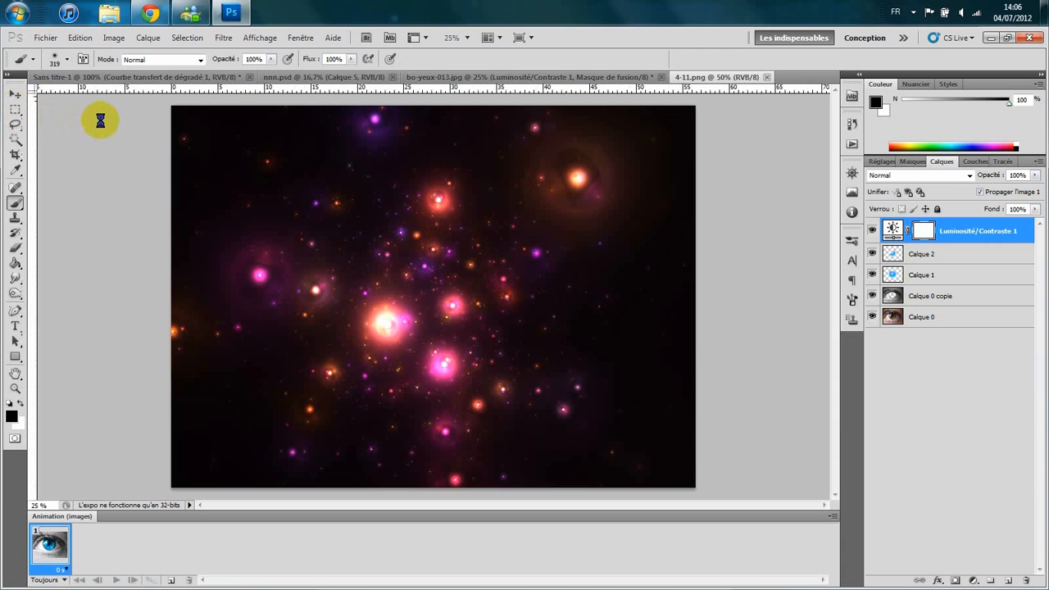
{"action": "left_click_drag", "start_coordinate": [158, 95], "coordinate": [261, 39]}
{"action": "left_click_drag", "start_coordinate": [254, 93], "coordinate": [827, 582]}
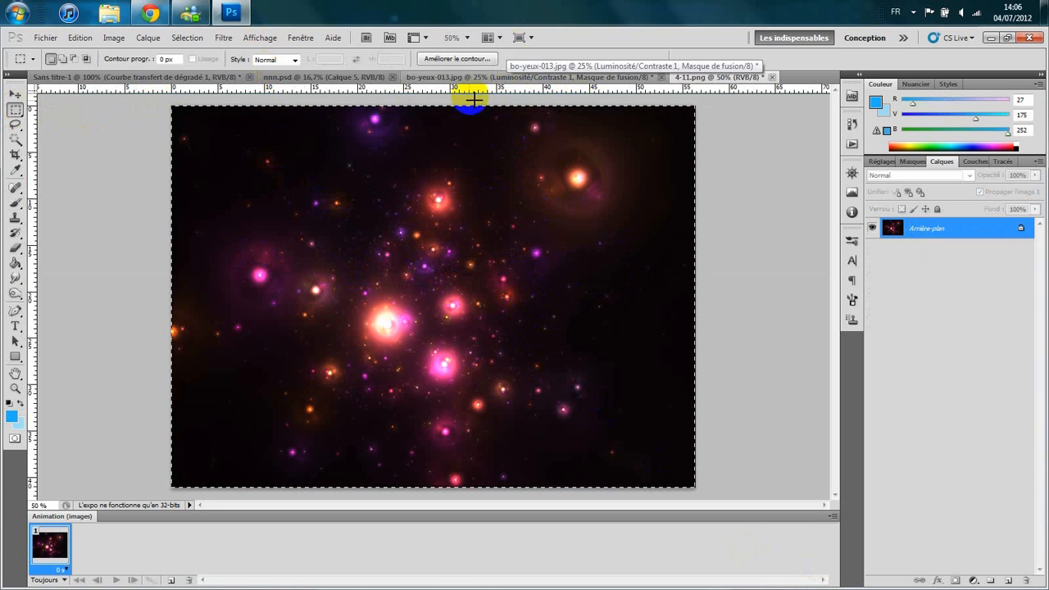
- Return to bo-yeux-013.jpg and paste the copied starry image on a new layer directly above Calque 2
{"action": "left_click", "coordinate": [354, 79]}
{"action": "left_click", "coordinate": [445, 77]}
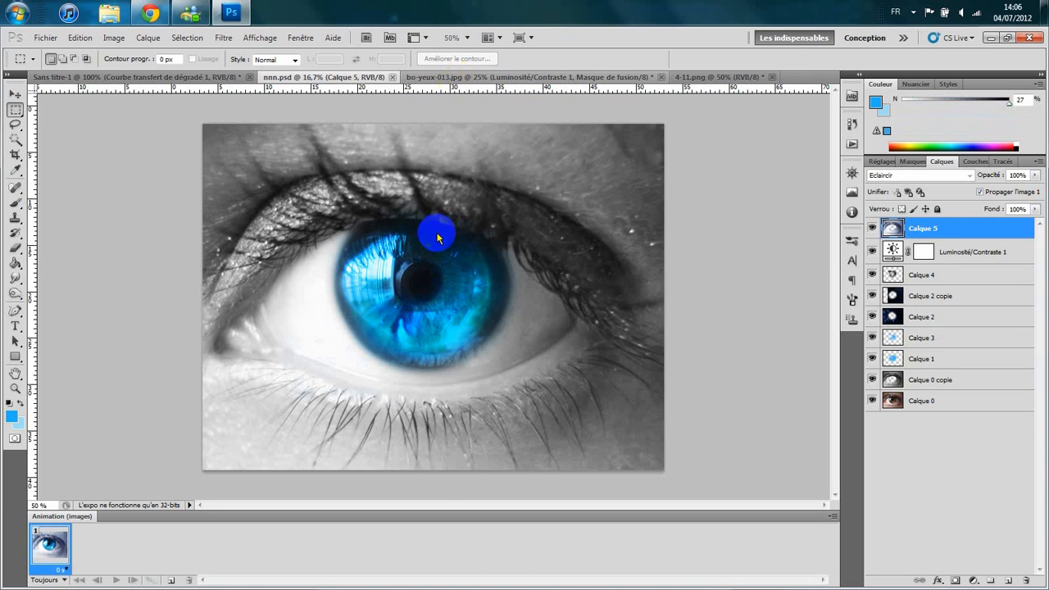
{"action": "left_click", "coordinate": [902, 250]}
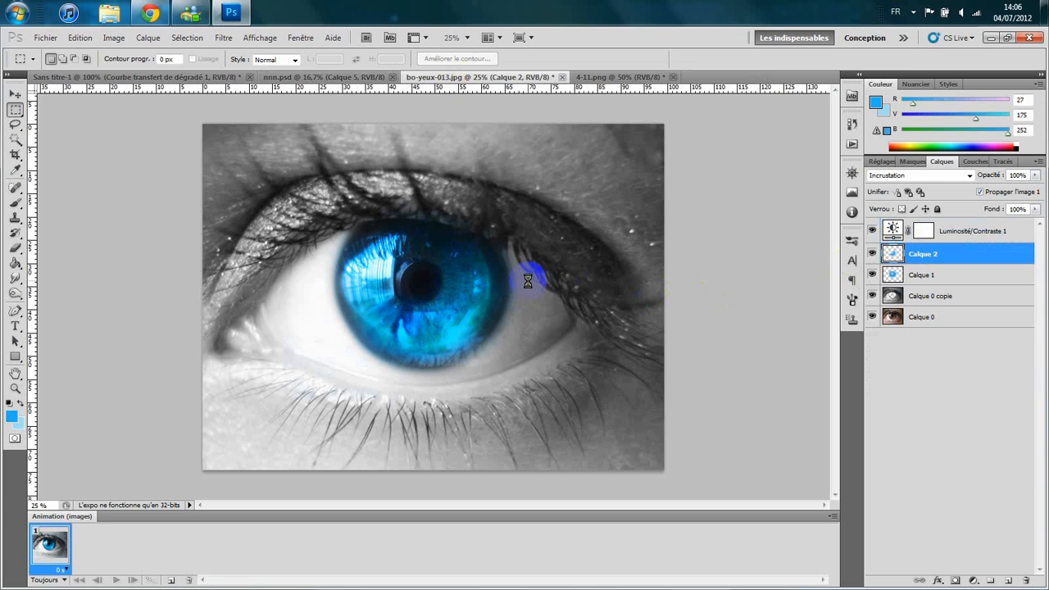
{"action": "key", "text": "ctrl+alt+shift+n"}
{"action": "key", "text": "ctrl+v"}
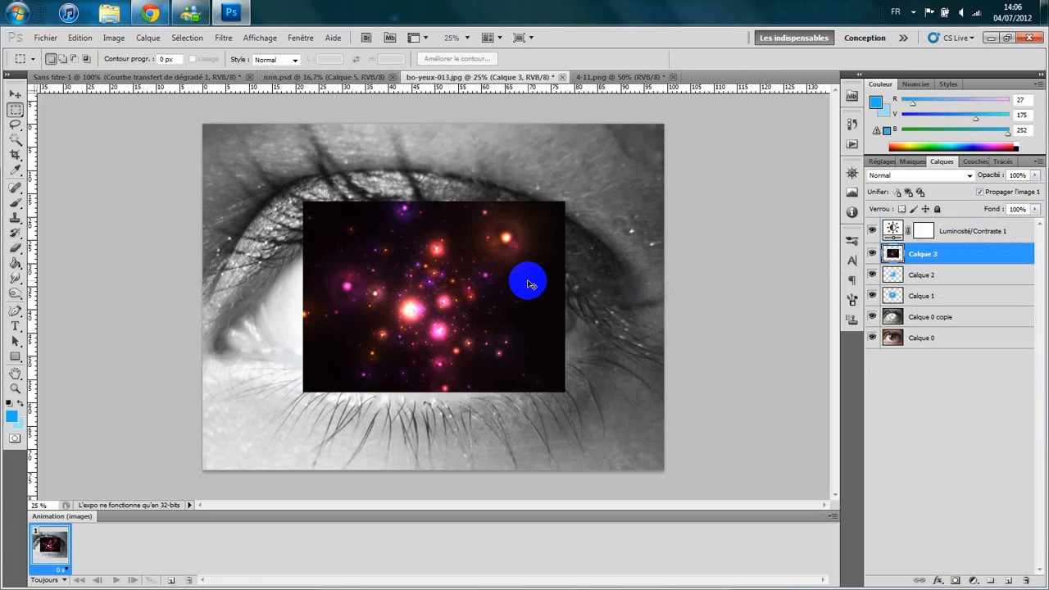
- Enlarge the starry layer Calque 3 to the photo's full height, shift it over the eye's right part and set its blend mode to Superposition
{"action": "key", "text": "ctrl+t"}
{"action": "left_click_drag", "start_coordinate": [565, 202], "coordinate": [690, 124]}
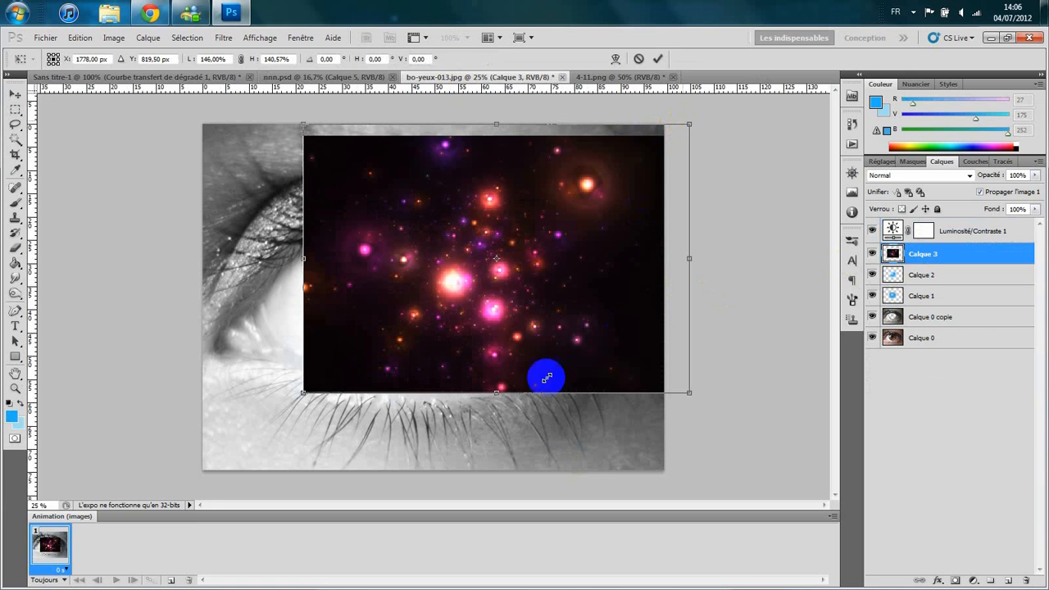
{"action": "left_click_drag", "start_coordinate": [303, 397], "coordinate": [187, 497]}
{"action": "left_click_drag", "start_coordinate": [456, 305], "coordinate": [606, 310]}
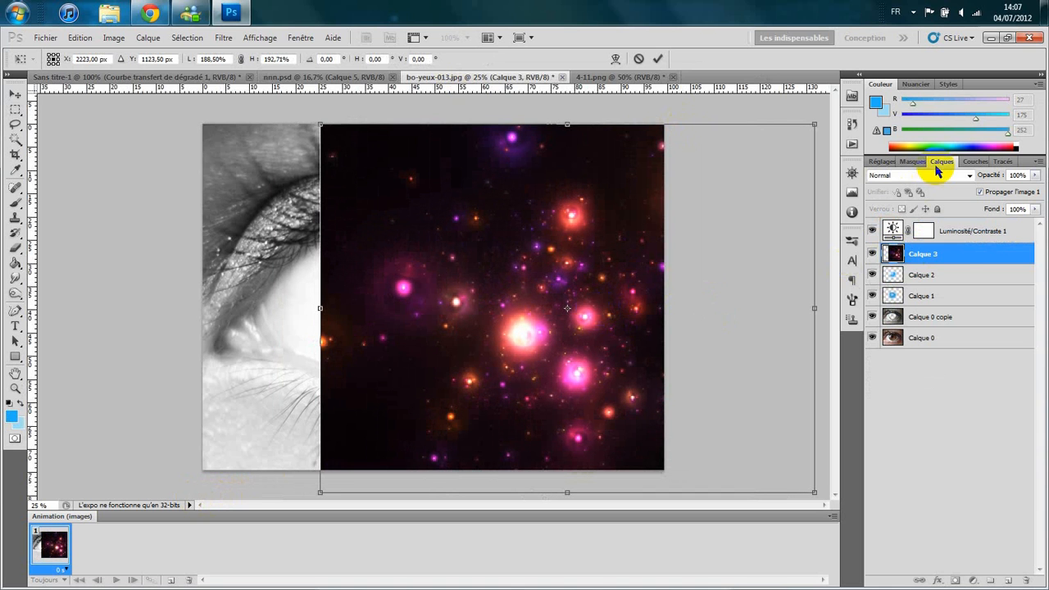
{"action": "left_click", "coordinate": [926, 176]}
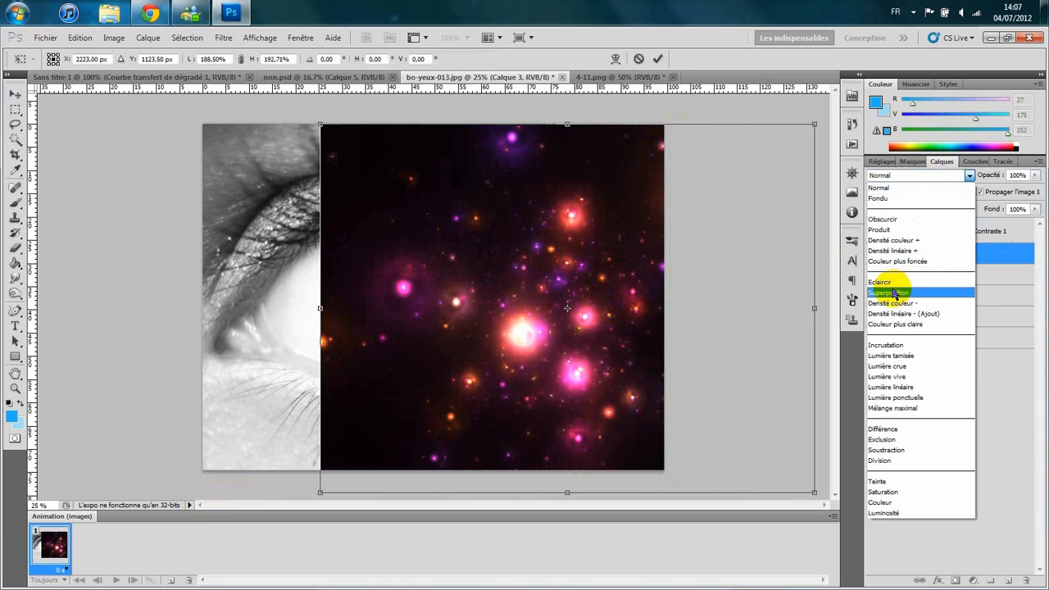
{"action": "left_click", "coordinate": [892, 293]}
- Stretch the starry layer to about 224% width and 211% height over the right side of the eye, and apply the transformation
{"action": "left_click_drag", "start_coordinate": [813, 307], "coordinate": [780, 312]}
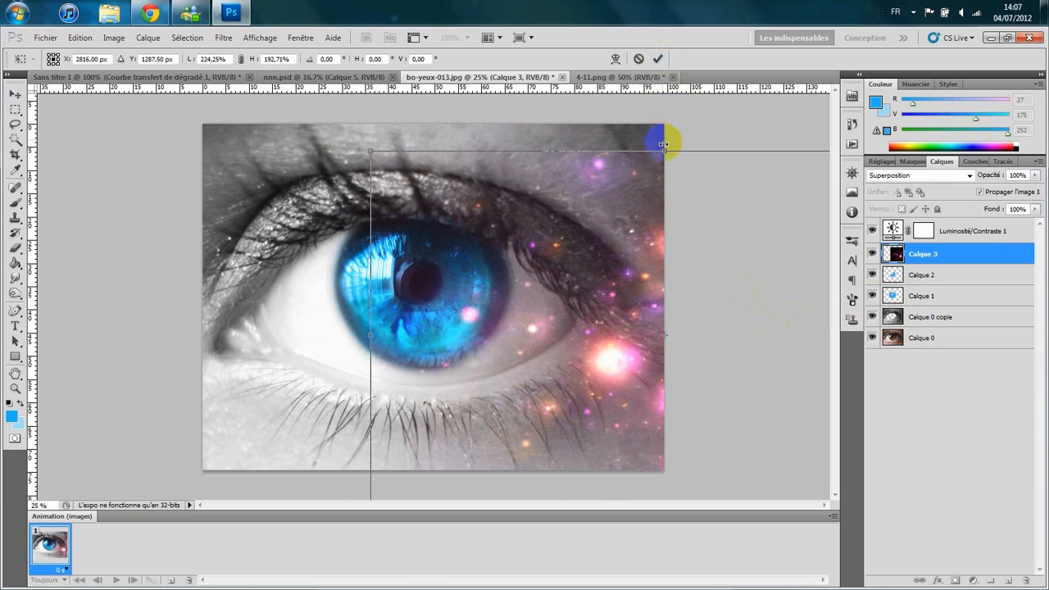
{"action": "mouse_move", "coordinate": [667, 144]}
{"action": "left_mouse_down"}
{"action": "mouse_move", "coordinate": [671, 111]}
{"action": "mouse_move", "coordinate": [661, 125]}
{"action": "left_mouse_up"}
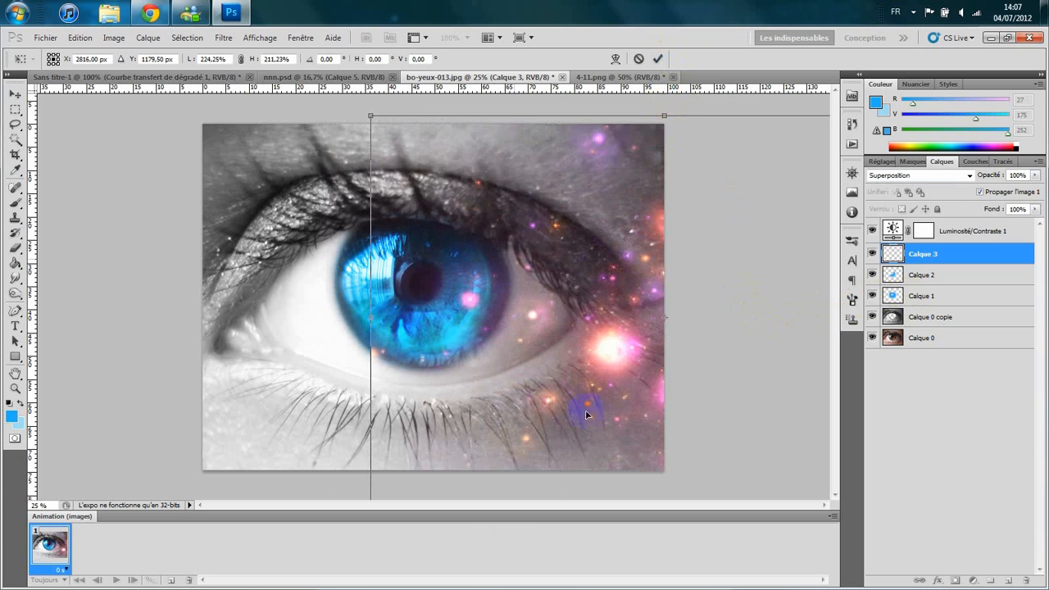
{"action": "left_click", "coordinate": [659, 59]}
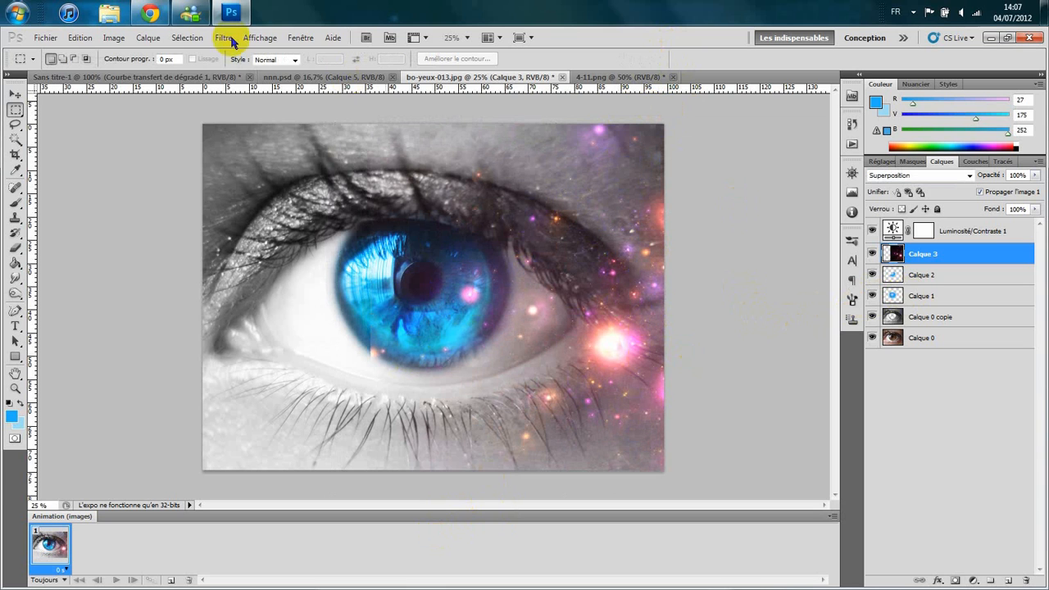
- Apply a photo filter to the starry layer using Filtre refroidissant (82) at 100% density
{"action": "left_click", "coordinate": [113, 39]}
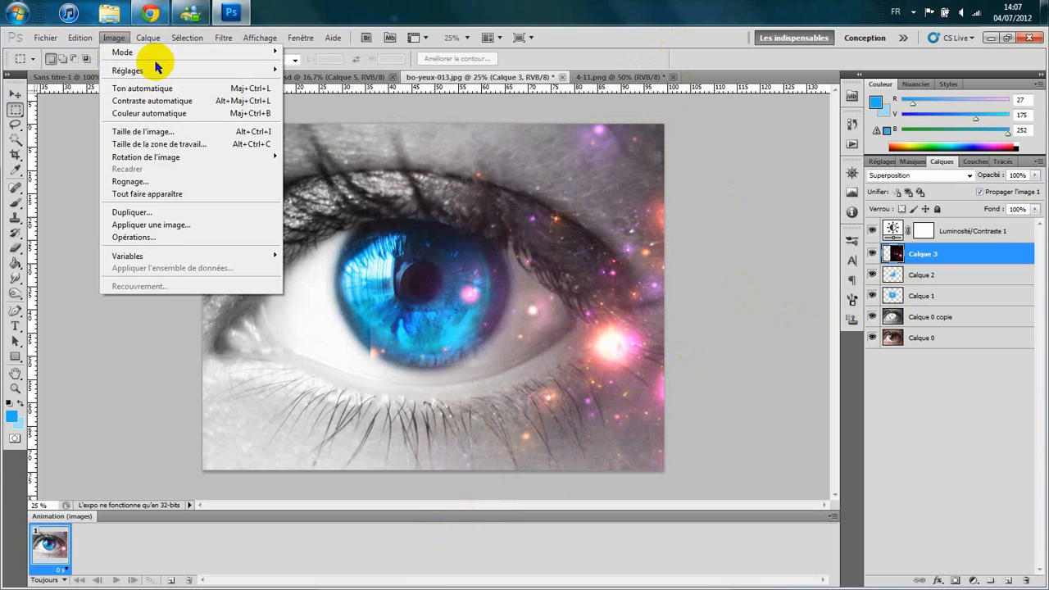
{"action": "mouse_move", "coordinate": [163, 77]}
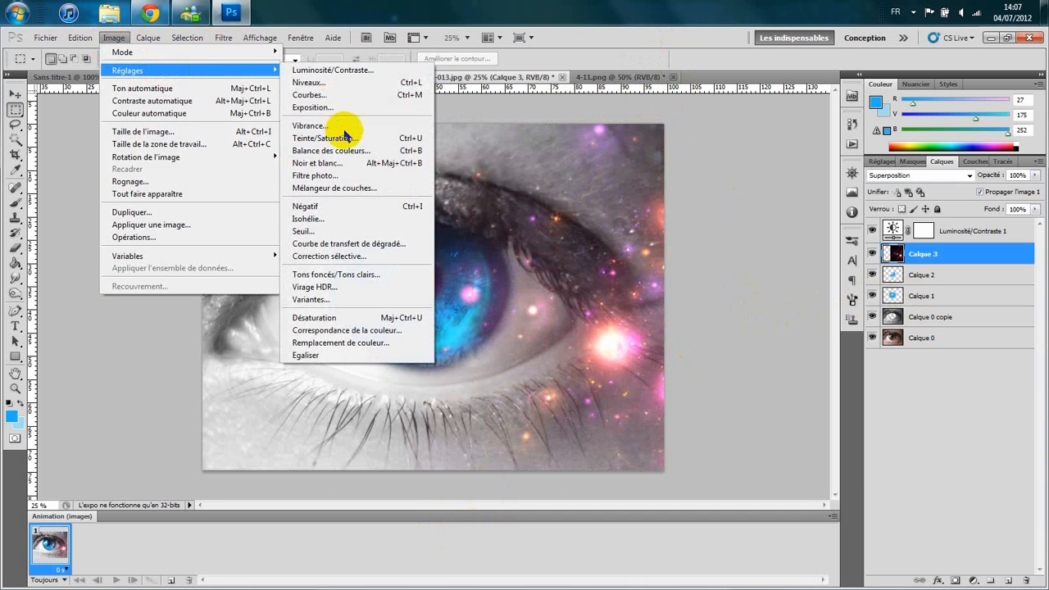
{"action": "left_click", "coordinate": [342, 174]}
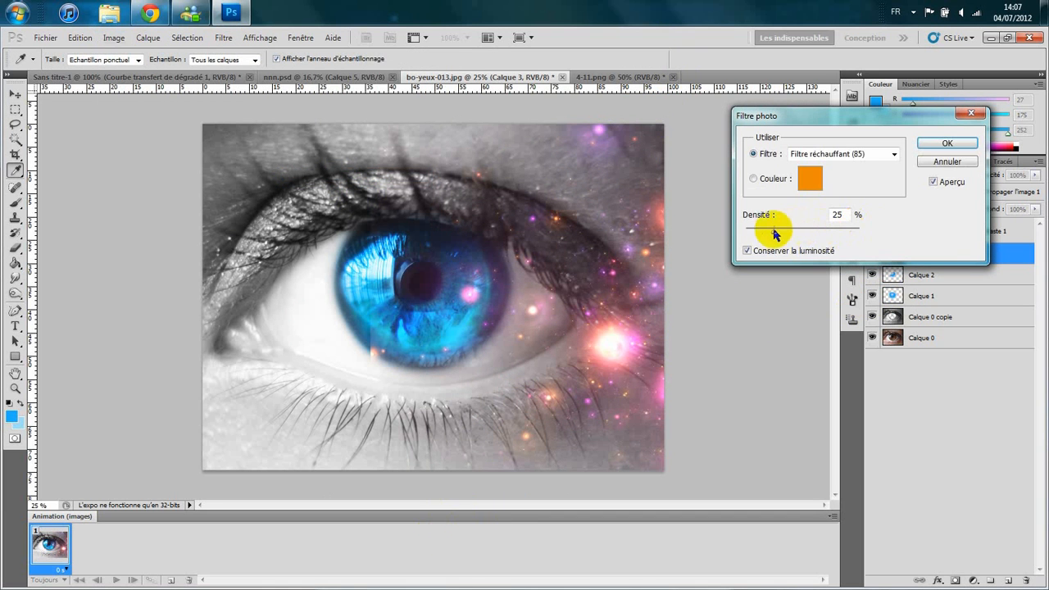
{"action": "left_click_drag", "start_coordinate": [776, 236], "coordinate": [884, 221]}
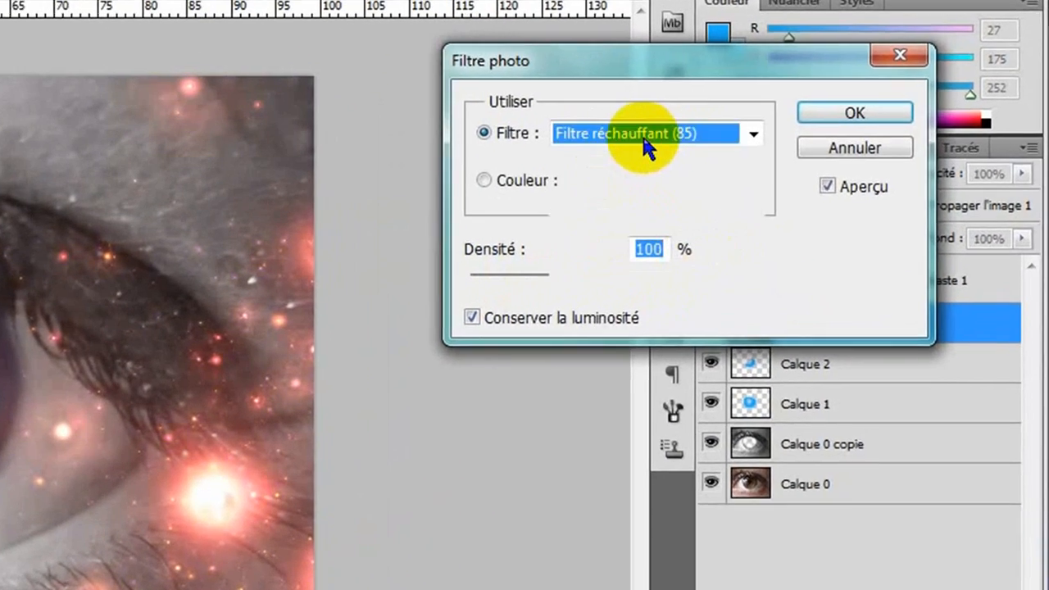
{"action": "left_click", "coordinate": [838, 154]}
{"action": "left_click", "coordinate": [677, 279]}
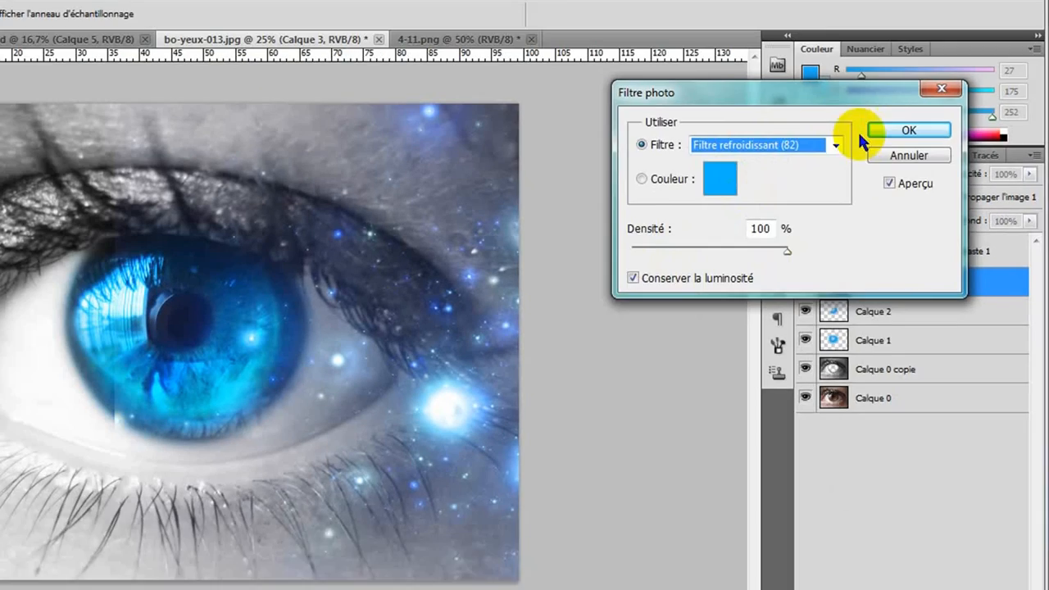
{"action": "left_click", "coordinate": [823, 113]}
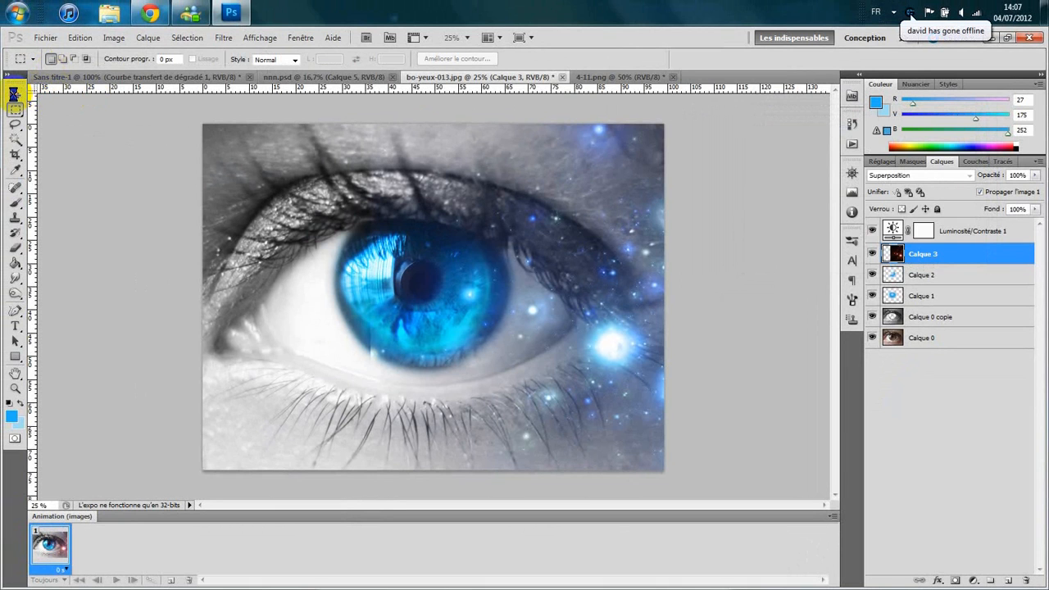
- Move the starry layer further right and erase its hard vertical edge across the iris and the surrounding skin
{"action": "left_click", "coordinate": [14, 95]}
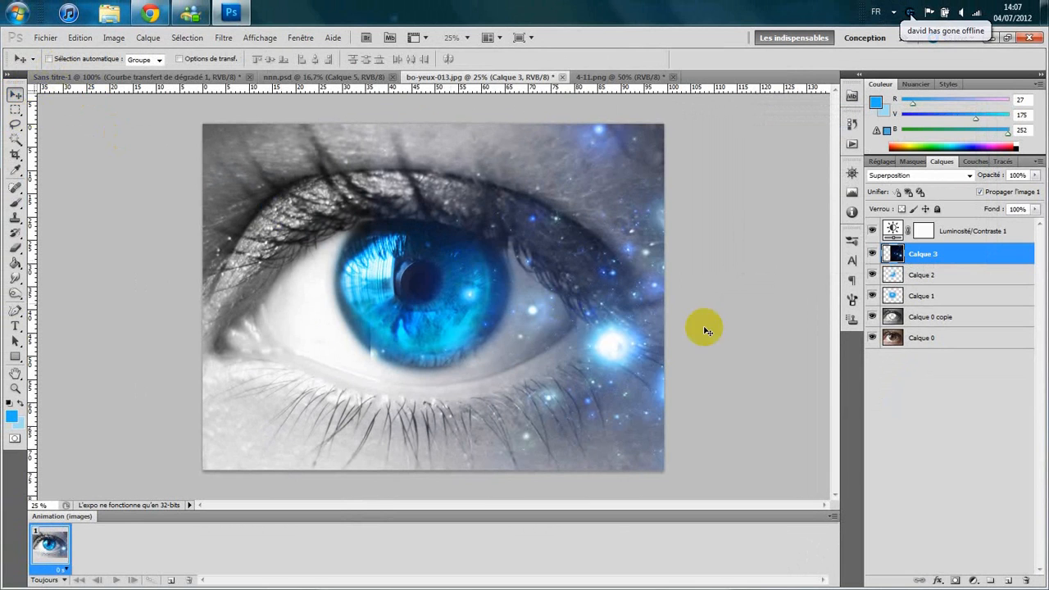
{"action": "left_click_drag", "start_coordinate": [684, 331], "coordinate": [726, 331]}
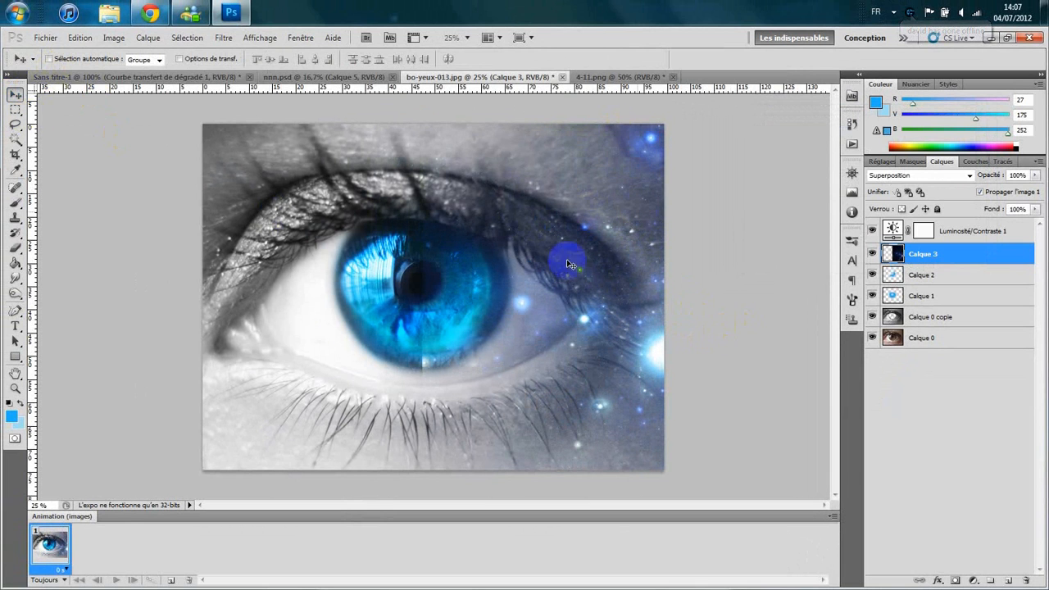
{"action": "left_click", "coordinate": [14, 247]}
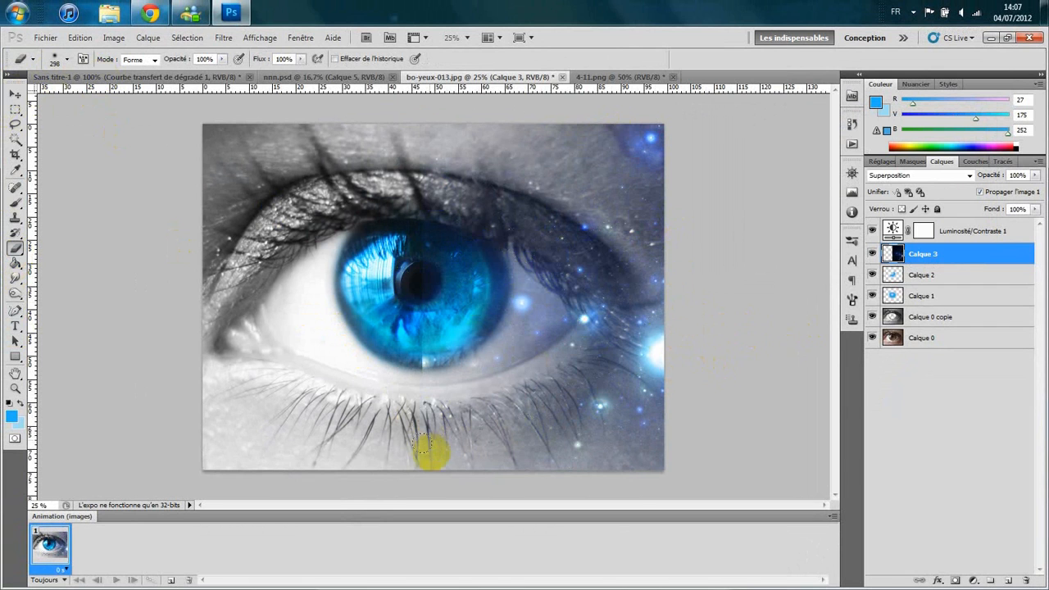
{"action": "mouse_move", "coordinate": [423, 402]}
{"action": "left_mouse_down"}
{"action": "mouse_move", "coordinate": [412, 139]}
{"action": "mouse_move", "coordinate": [419, 353]}
{"action": "mouse_move", "coordinate": [419, 210]}
{"action": "mouse_move", "coordinate": [439, 110]}
{"action": "mouse_move", "coordinate": [427, 255]}
{"action": "mouse_move", "coordinate": [456, 174]}
{"action": "left_mouse_up"}
{"action": "left_click_drag", "start_coordinate": [439, 220], "coordinate": [422, 272]}
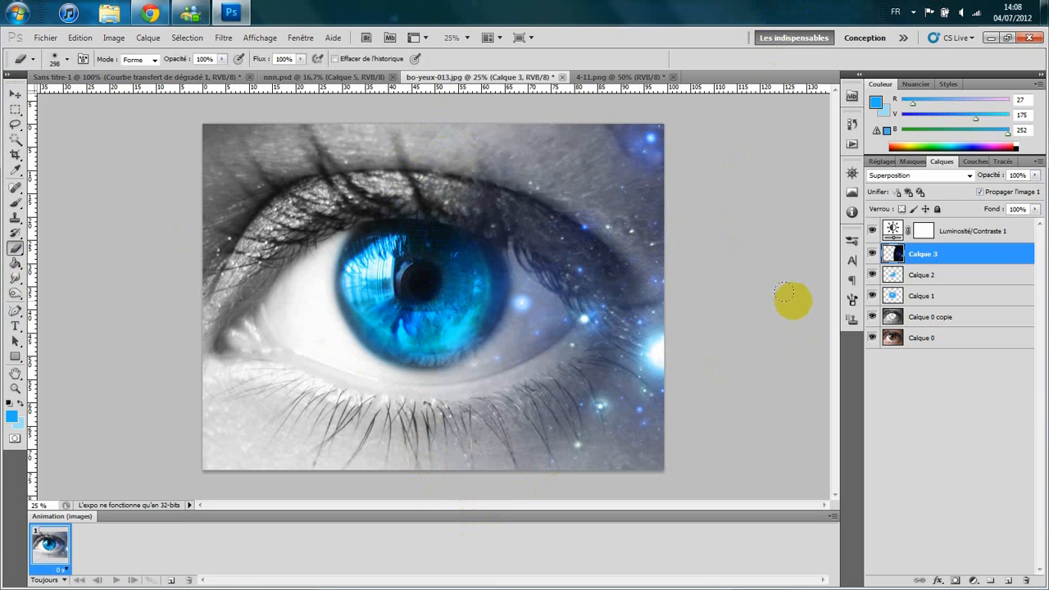
- Duplicate the starry layer, flip the copy horizontally and place it over the upper-left part of the eye
{"action": "key", "text": "ctrl+j"}
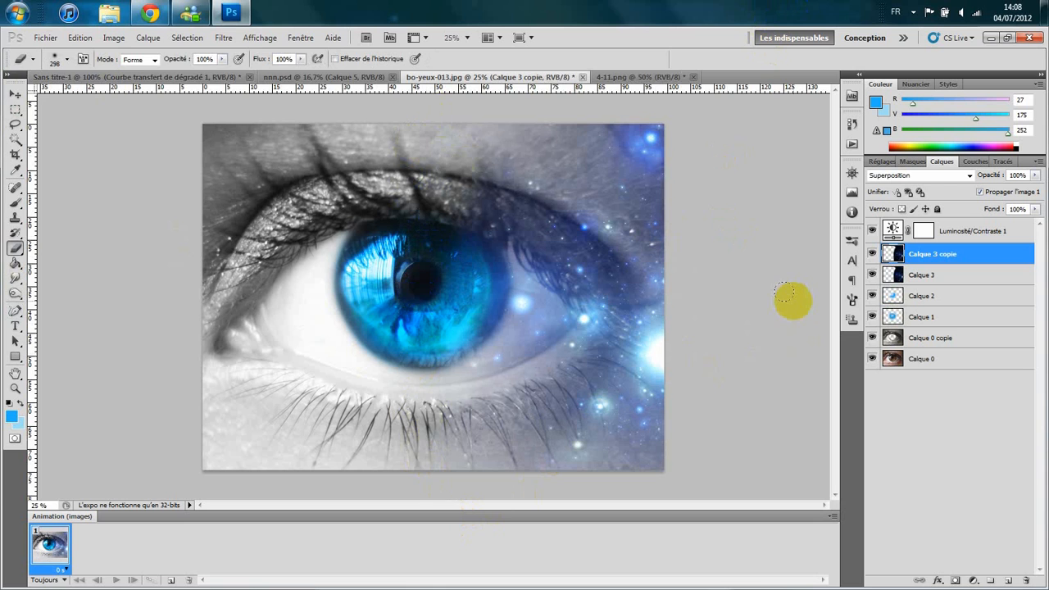
{"action": "key", "text": "ctrl+t"}
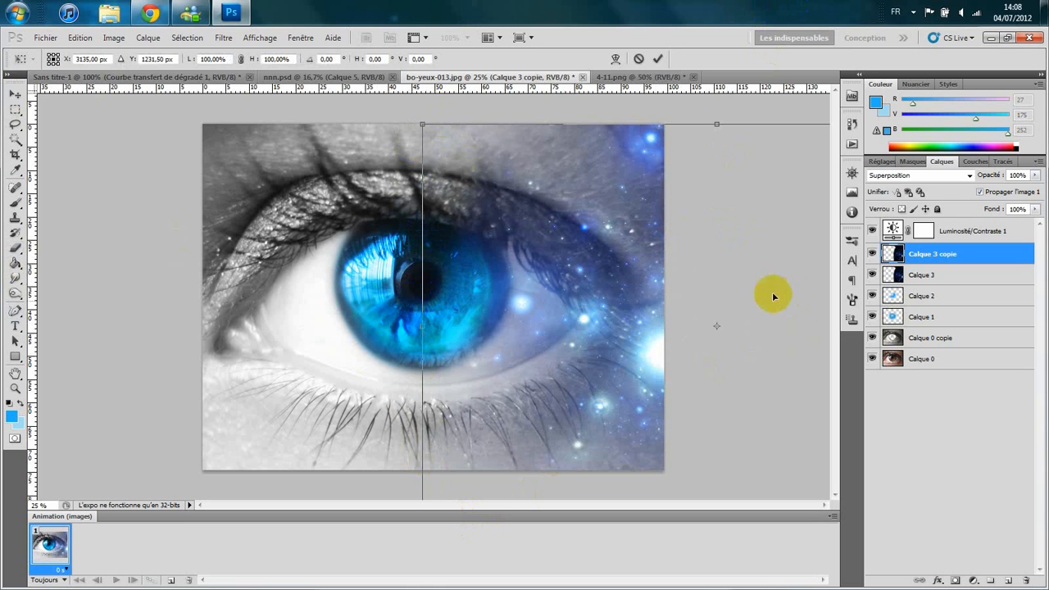
{"action": "right_click", "coordinate": [616, 321]}
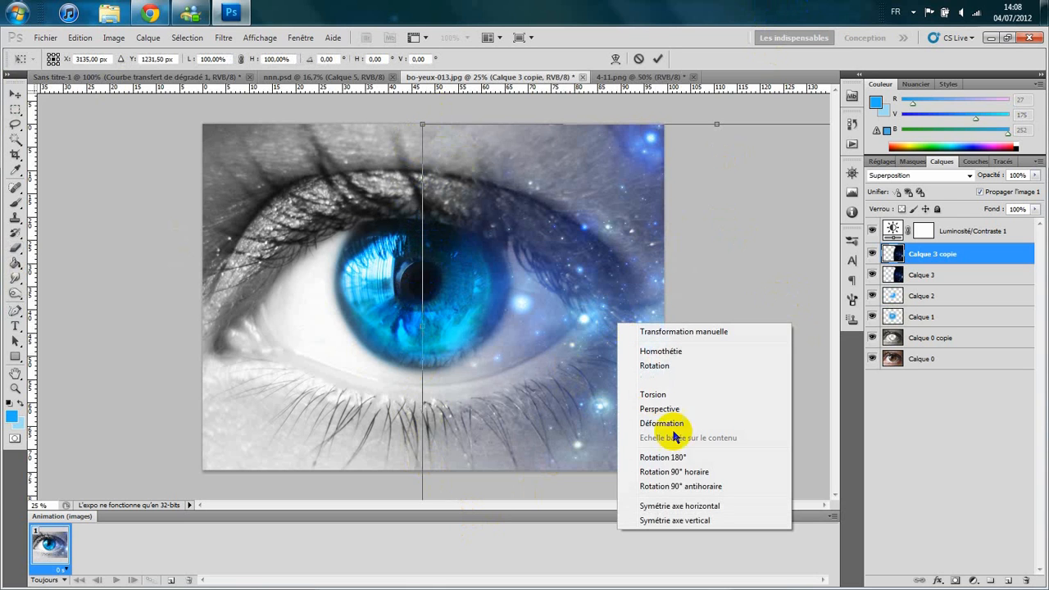
{"action": "left_click", "coordinate": [697, 505]}
{"action": "left_click_drag", "start_coordinate": [614, 256], "coordinate": [395, 253]}
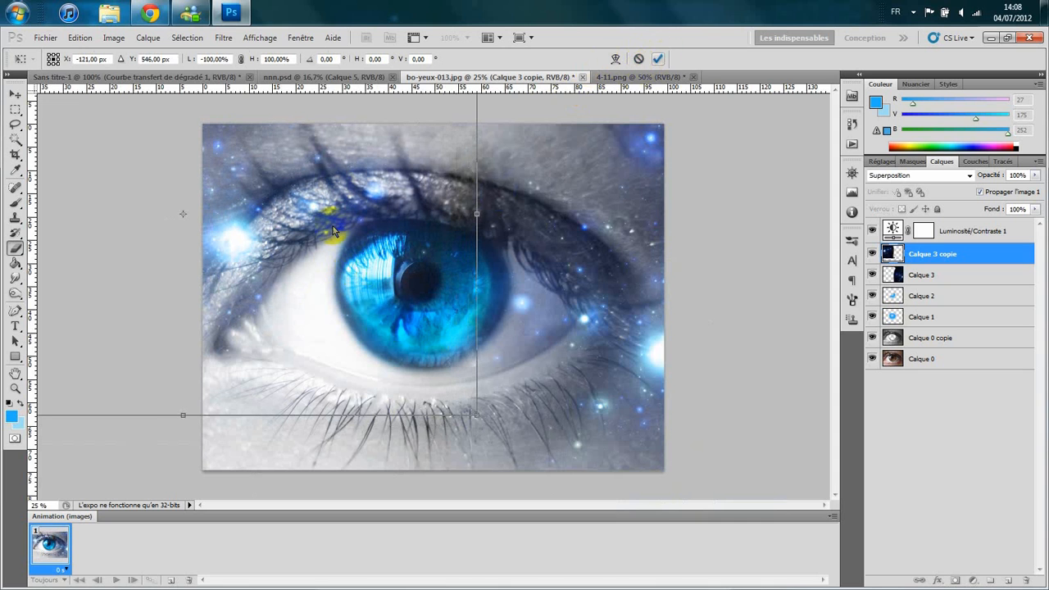
{"action": "key", "text": "Return"}
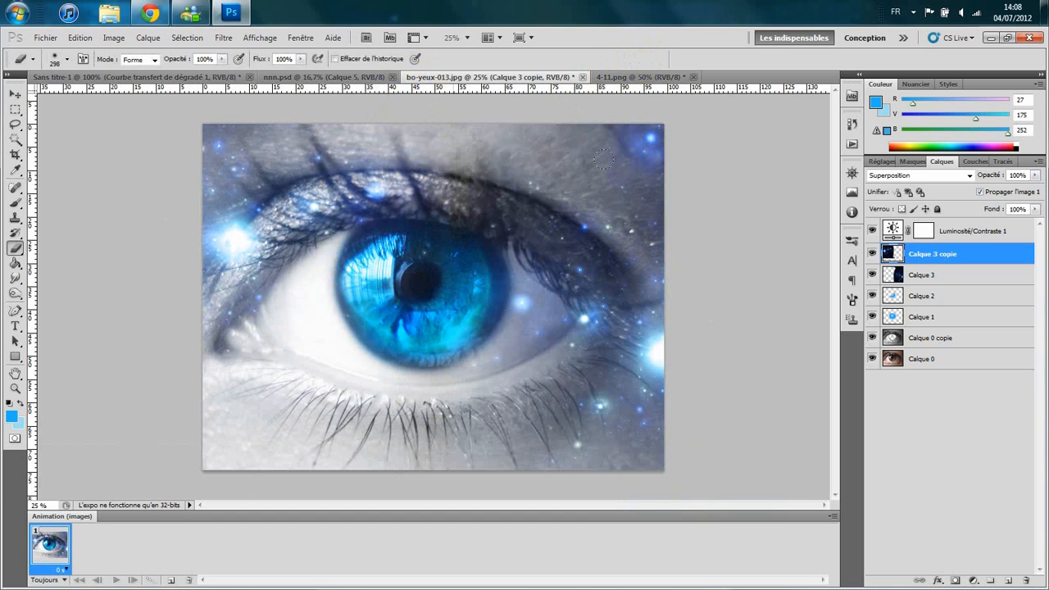
- Lighten the iris on Calque 0 with several Dodge tool (Densité -) strokes over its reflection and lower part
{"action": "left_click", "coordinate": [899, 359]}
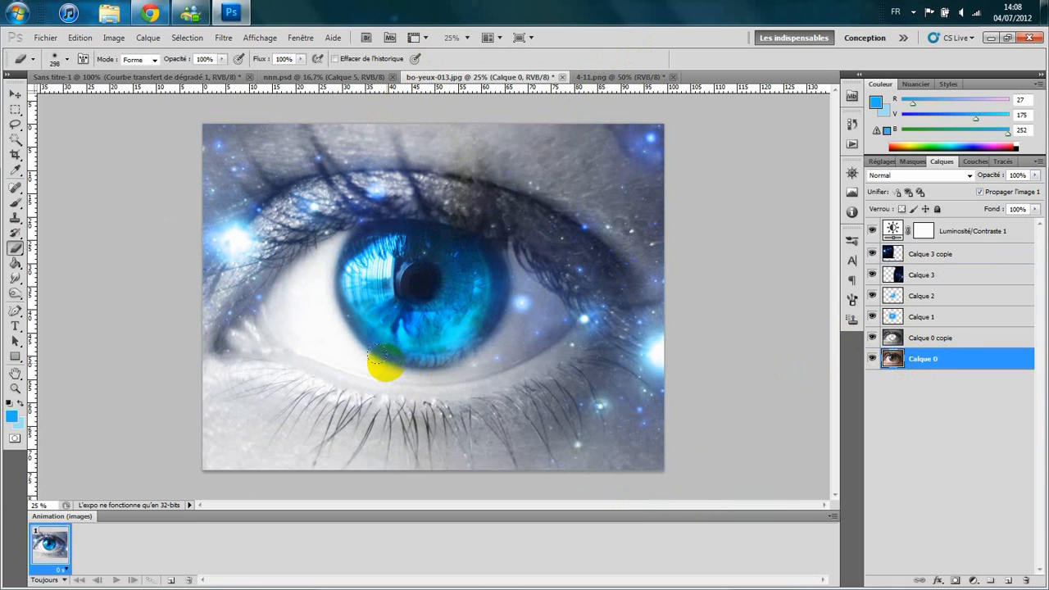
{"action": "key", "text": "ctrl+plus"}
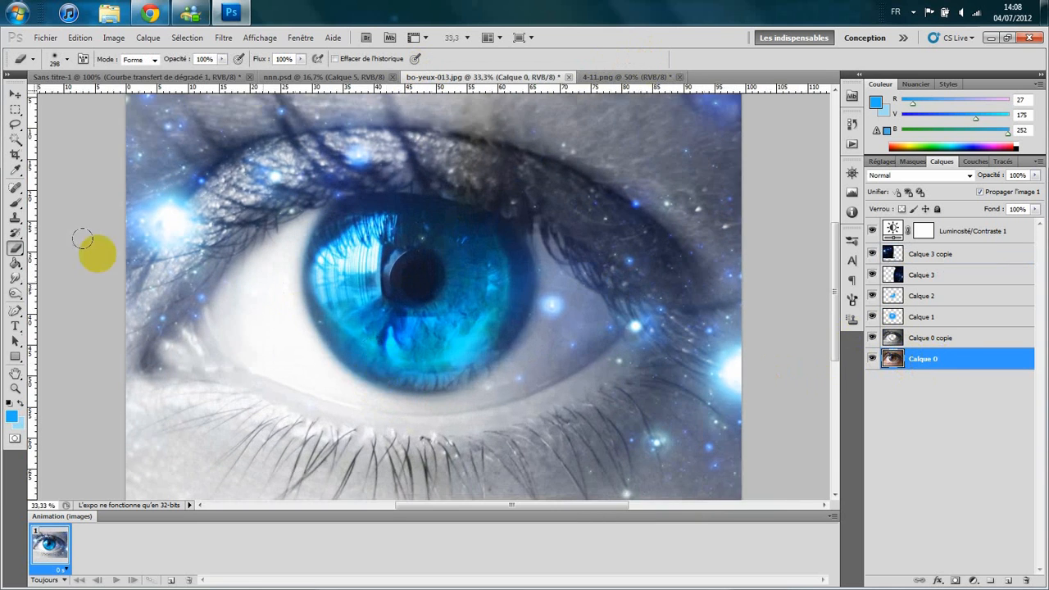
{"action": "left_click", "coordinate": [16, 281]}
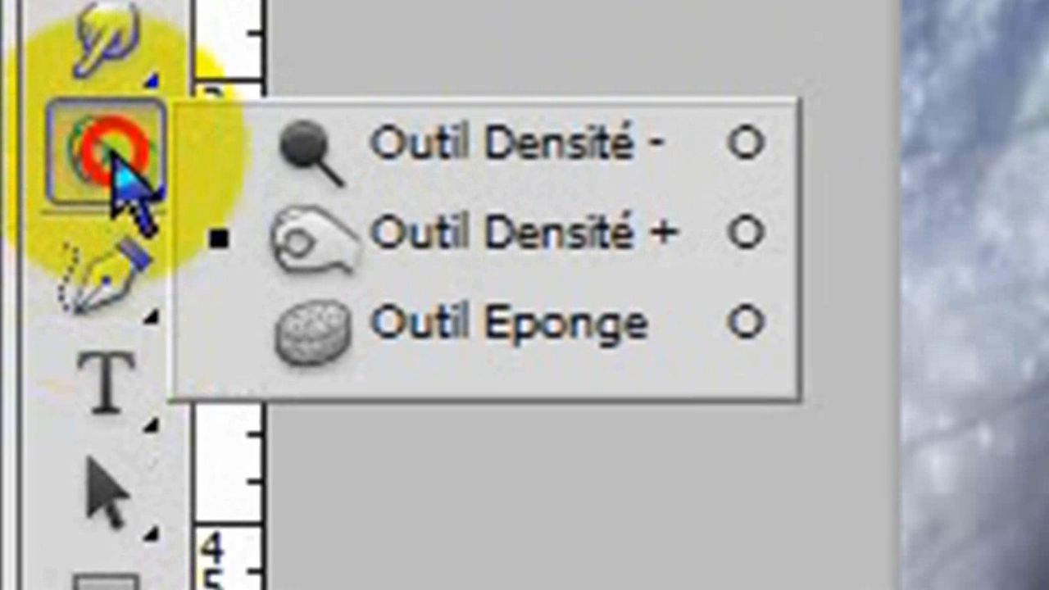
{"action": "left_click_drag", "start_coordinate": [123, 172], "coordinate": [471, 176]}
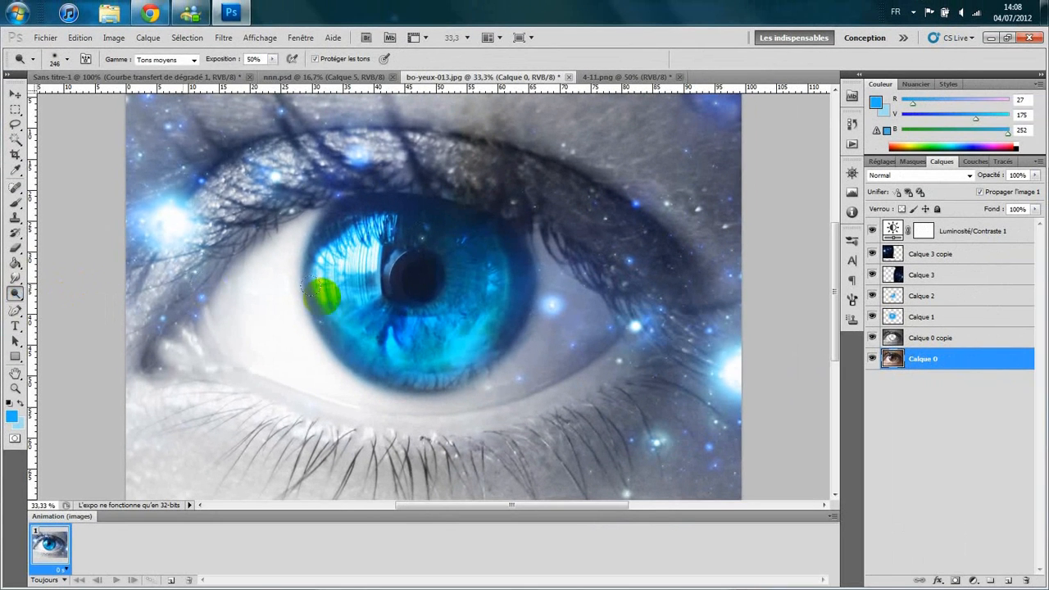
{"action": "mouse_move", "coordinate": [323, 296]}
{"action": "left_mouse_down"}
{"action": "mouse_move", "coordinate": [425, 300]}
{"action": "mouse_move", "coordinate": [395, 332]}
{"action": "left_mouse_up"}
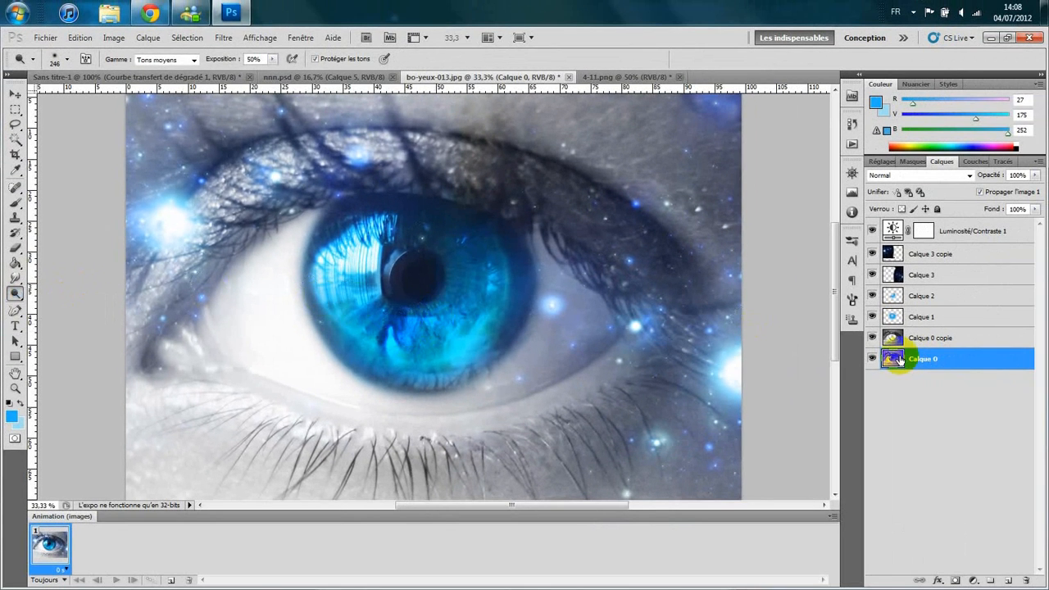
{"action": "mouse_move", "coordinate": [342, 288]}
{"action": "left_mouse_down"}
{"action": "mouse_move", "coordinate": [418, 278]}
{"action": "mouse_move", "coordinate": [414, 263]}
{"action": "mouse_move", "coordinate": [356, 252]}
{"action": "mouse_move", "coordinate": [342, 303]}
{"action": "mouse_move", "coordinate": [418, 352]}
{"action": "mouse_move", "coordinate": [480, 320]}
{"action": "left_mouse_up"}
{"action": "left_click_drag", "start_coordinate": [406, 234], "coordinate": [339, 258]}
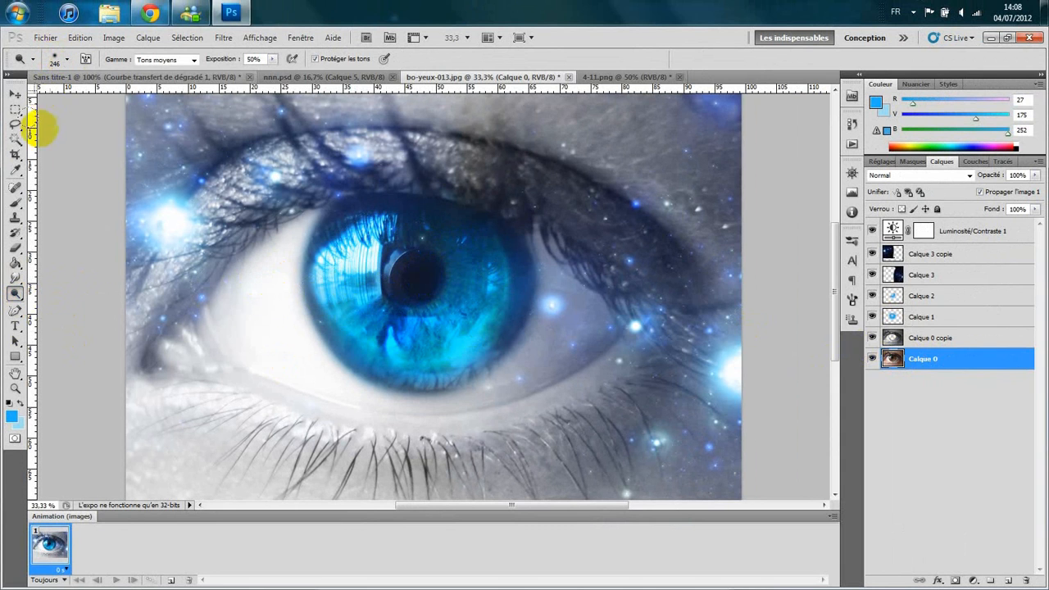
{"action": "left_click", "coordinate": [14, 292]}
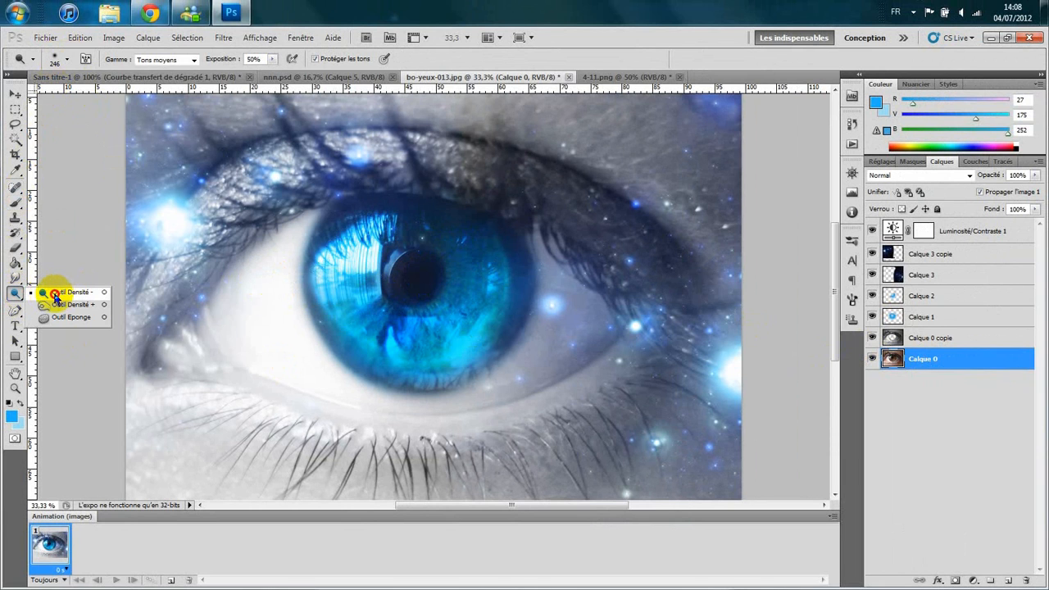
{"action": "left_click", "coordinate": [59, 294]}
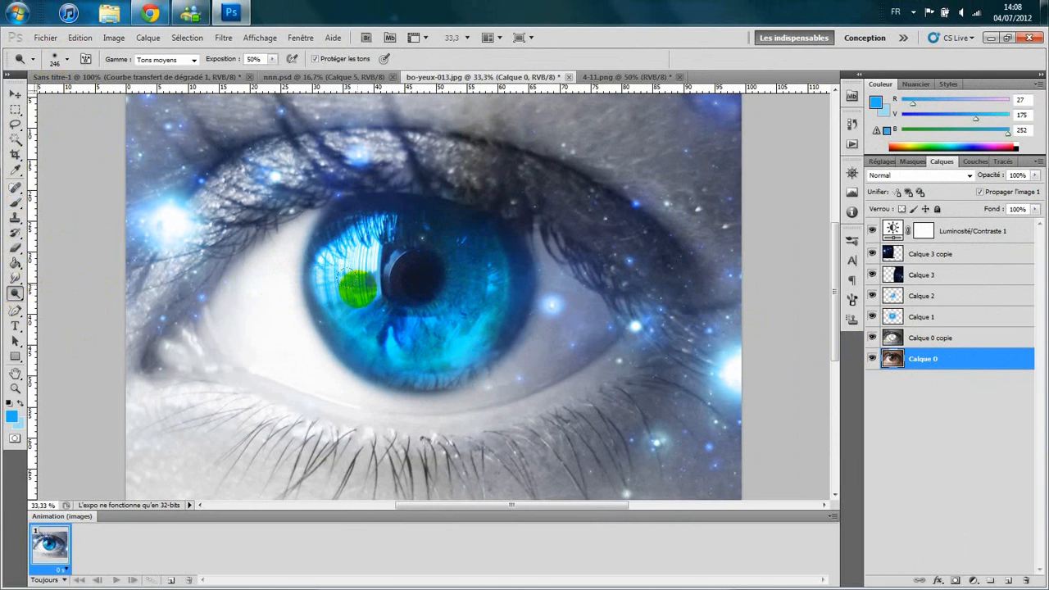
{"action": "mouse_move", "coordinate": [361, 274]}
{"action": "left_mouse_down"}
{"action": "mouse_move", "coordinate": [376, 231]}
{"action": "mouse_move", "coordinate": [339, 263]}
{"action": "left_mouse_up"}
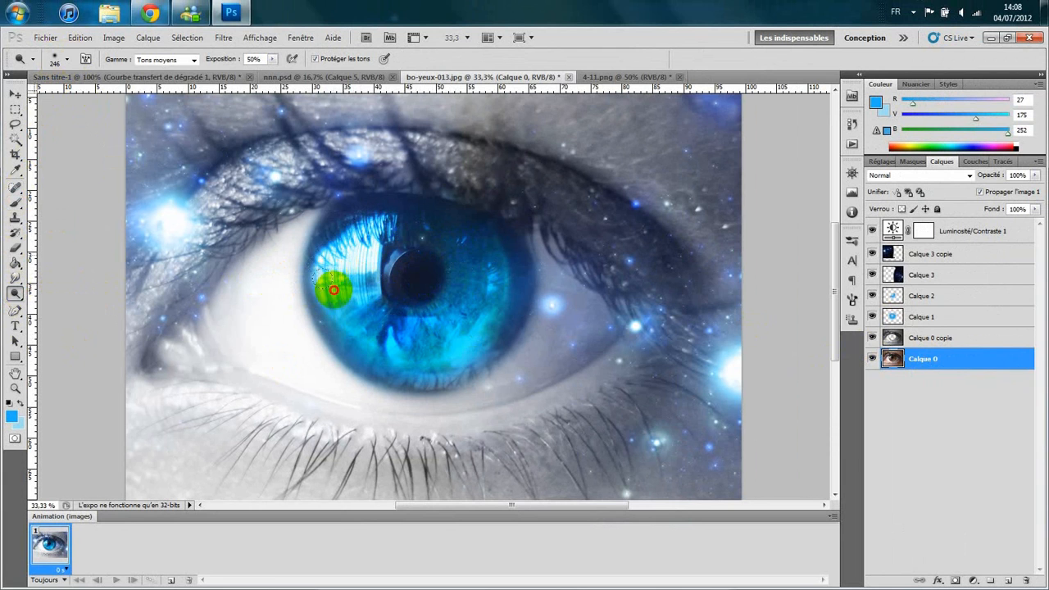
{"action": "mouse_move", "coordinate": [355, 299]}
{"action": "left_mouse_down"}
{"action": "mouse_move", "coordinate": [377, 320]}
{"action": "mouse_move", "coordinate": [378, 340]}
{"action": "mouse_move", "coordinate": [361, 319]}
{"action": "mouse_move", "coordinate": [469, 345]}
{"action": "left_mouse_up"}
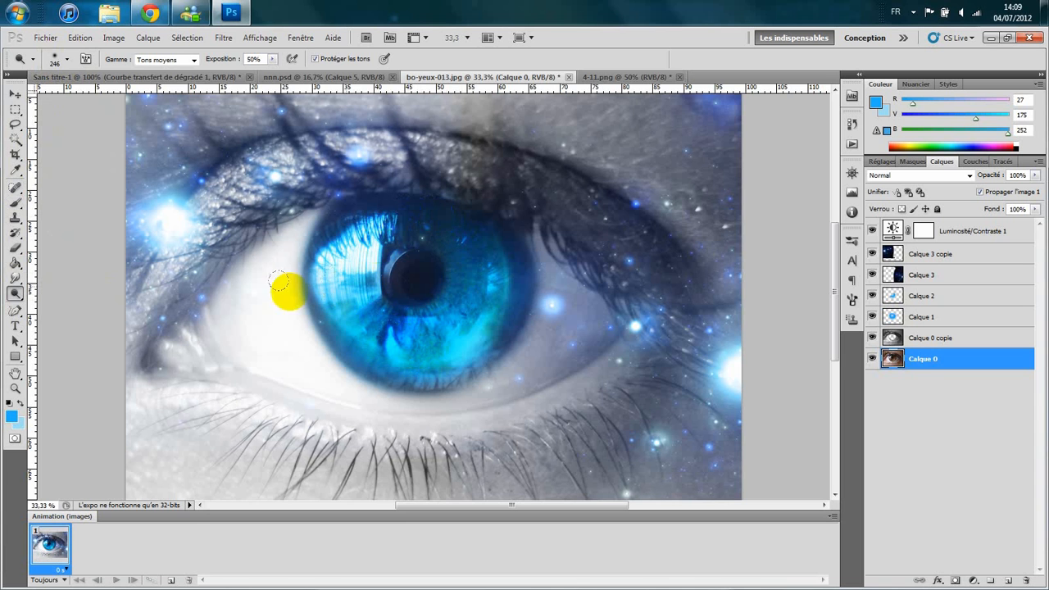
- Darken the pupil area and the iris's outer rim on Calque 0 with the Burn tool (Densité +)
{"action": "left_click_drag", "start_coordinate": [13, 301], "coordinate": [58, 308]}
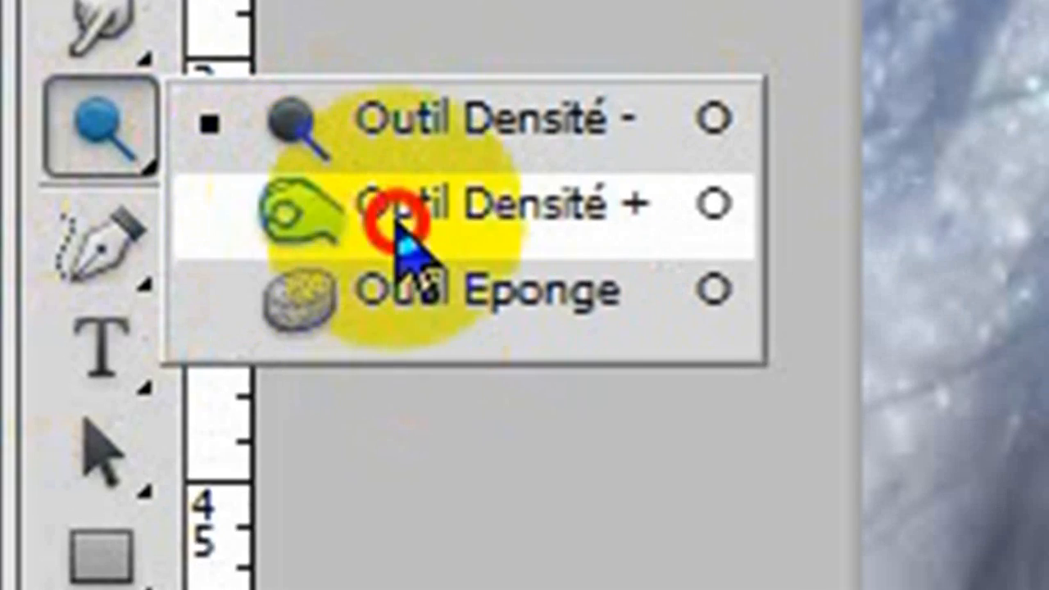
{"action": "mouse_move", "coordinate": [398, 223]}
{"action": "left_mouse_down"}
{"action": "mouse_move", "coordinate": [416, 227]}
{"action": "mouse_move", "coordinate": [368, 227]}
{"action": "mouse_move", "coordinate": [389, 225]}
{"action": "left_mouse_up"}
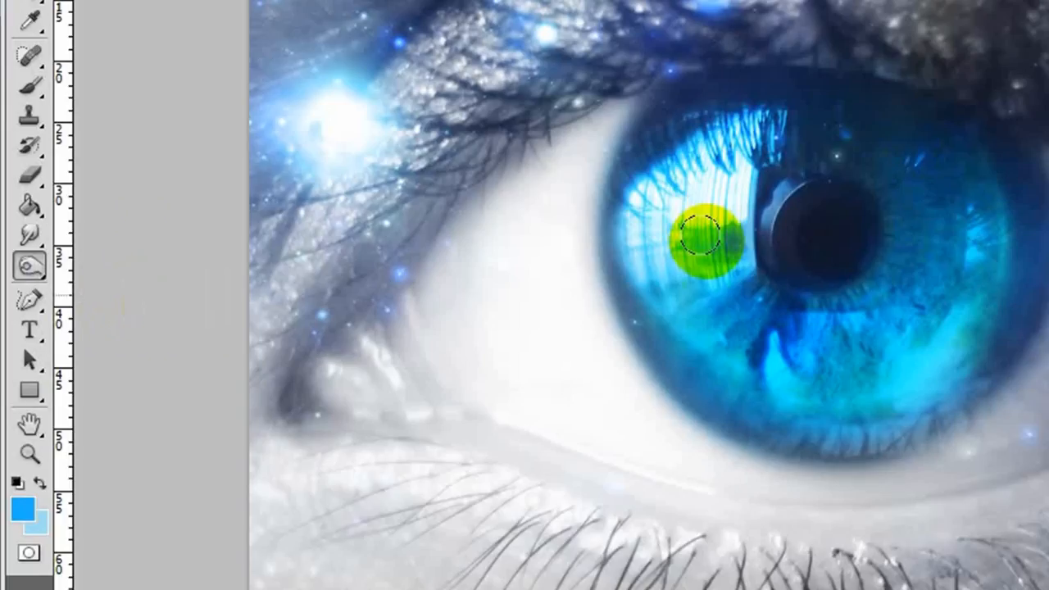
{"action": "mouse_move", "coordinate": [826, 250]}
{"action": "left_mouse_down"}
{"action": "mouse_move", "coordinate": [809, 247]}
{"action": "mouse_move", "coordinate": [841, 237]}
{"action": "mouse_move", "coordinate": [839, 172]}
{"action": "left_mouse_up"}
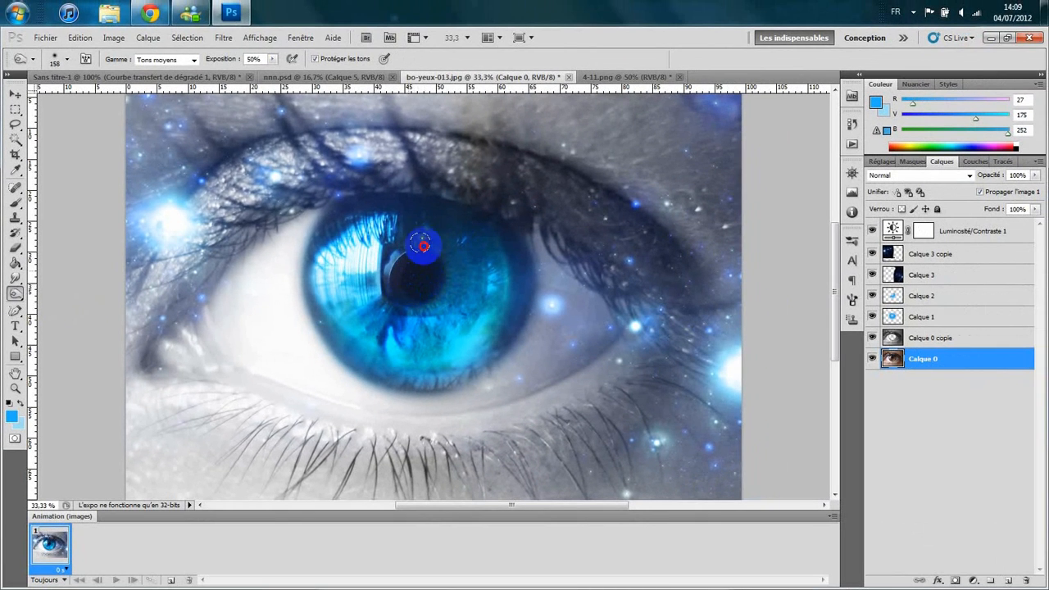
{"action": "mouse_move", "coordinate": [423, 245]}
{"action": "left_mouse_down"}
{"action": "mouse_move", "coordinate": [413, 222]}
{"action": "mouse_move", "coordinate": [368, 204]}
{"action": "left_mouse_up"}
{"action": "mouse_move", "coordinate": [327, 233]}
{"action": "left_mouse_down"}
{"action": "mouse_move", "coordinate": [304, 281]}
{"action": "mouse_move", "coordinate": [318, 323]}
{"action": "mouse_move", "coordinate": [346, 346]}
{"action": "left_mouse_up"}
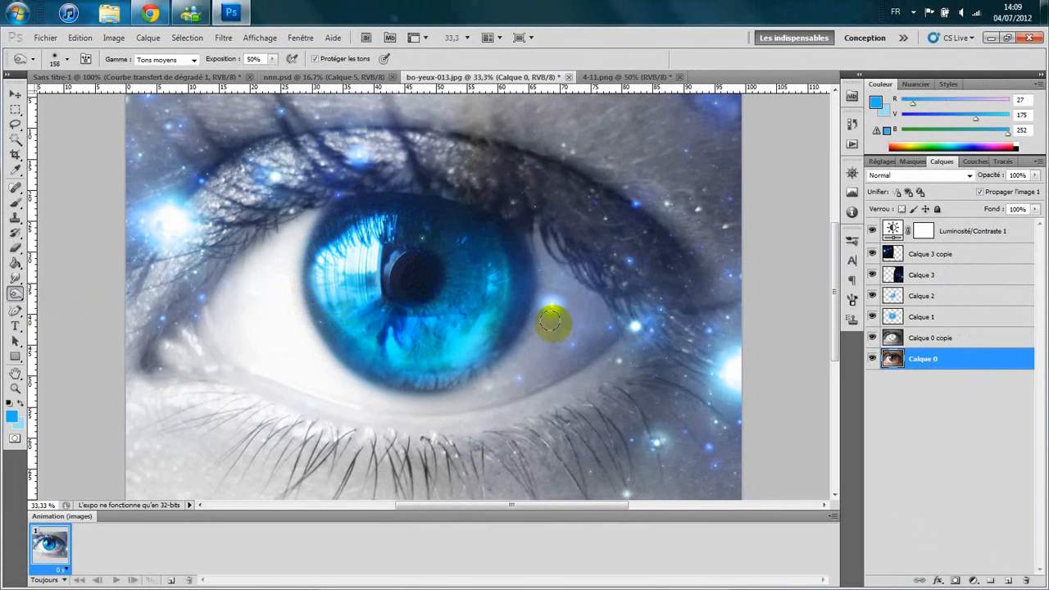
- Burn the upper part of the iris on Calque 0 with one more Densité + stroke at 50% exposure
{"action": "mouse_move", "coordinate": [513, 261]}
{"action": "left_mouse_down"}
{"action": "mouse_move", "coordinate": [475, 220]}
{"action": "mouse_move", "coordinate": [419, 230]}
{"action": "left_mouse_up"}
{"action": "scroll", "coordinate": [469, 303], "scroll_direction": "down", "scroll_amount": 2}
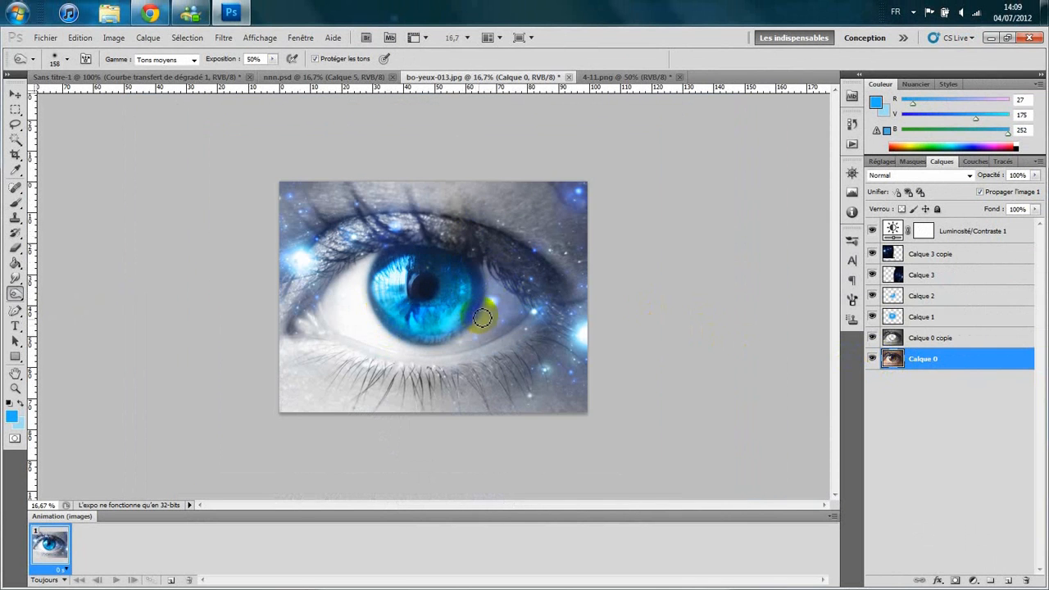
{"action": "scroll", "coordinate": [443, 306], "scroll_direction": "up", "scroll_amount": 1}
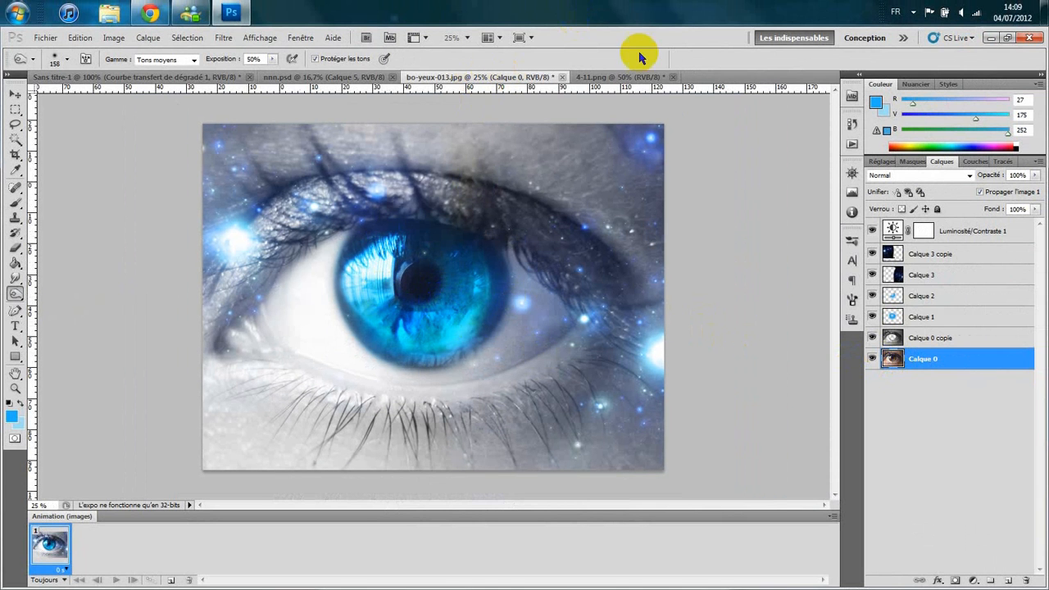
- Check the starry source 4-11.png, then open the fractal image 4-8.png from its folder
{"action": "left_click", "coordinate": [642, 78]}
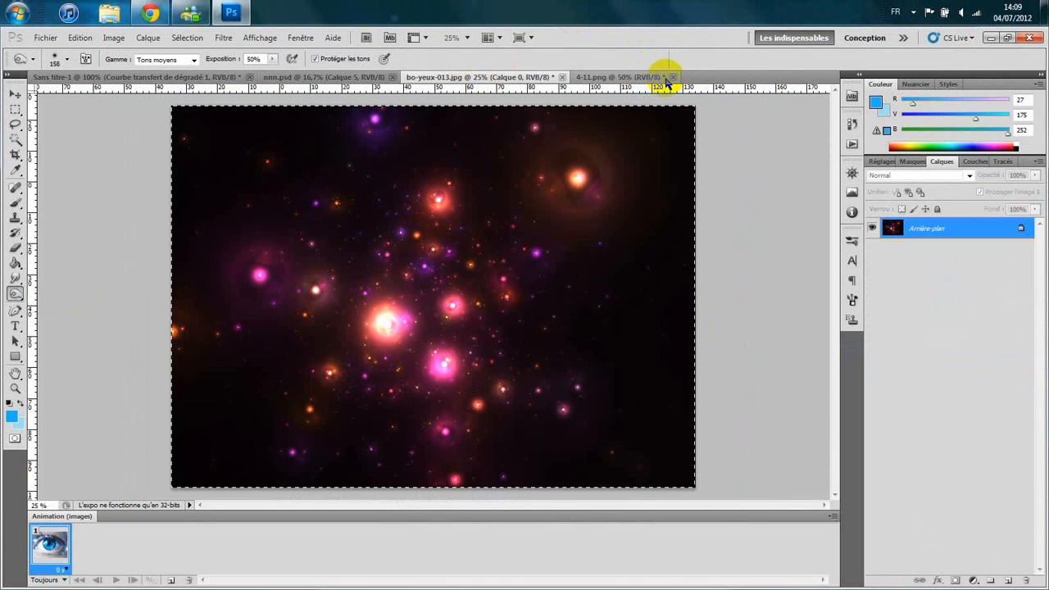
{"action": "left_click", "coordinate": [520, 77]}
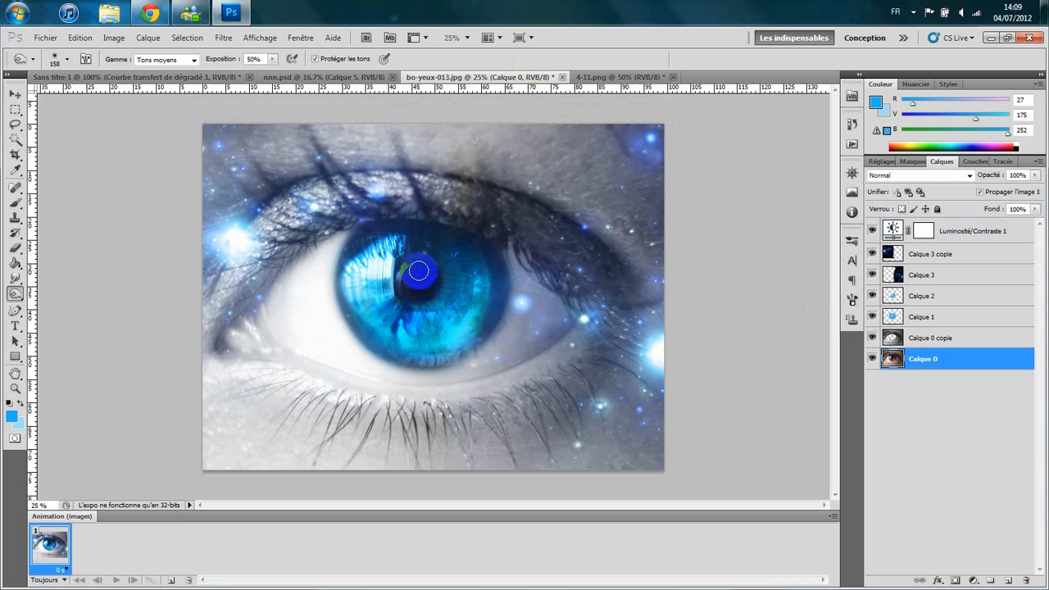
{"action": "left_click", "coordinate": [45, 38]}
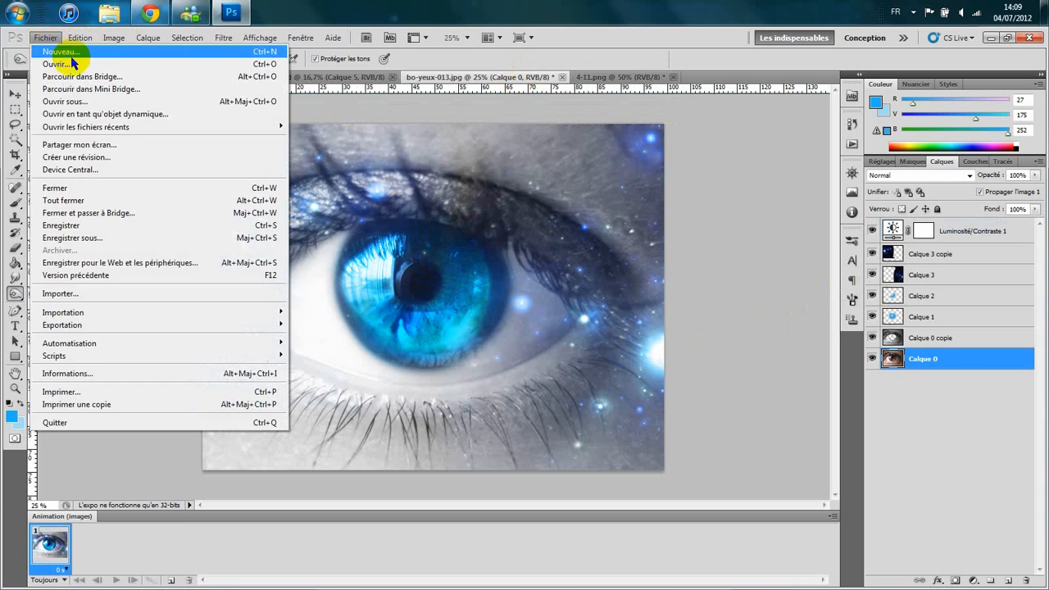
{"action": "left_click", "coordinate": [73, 61]}
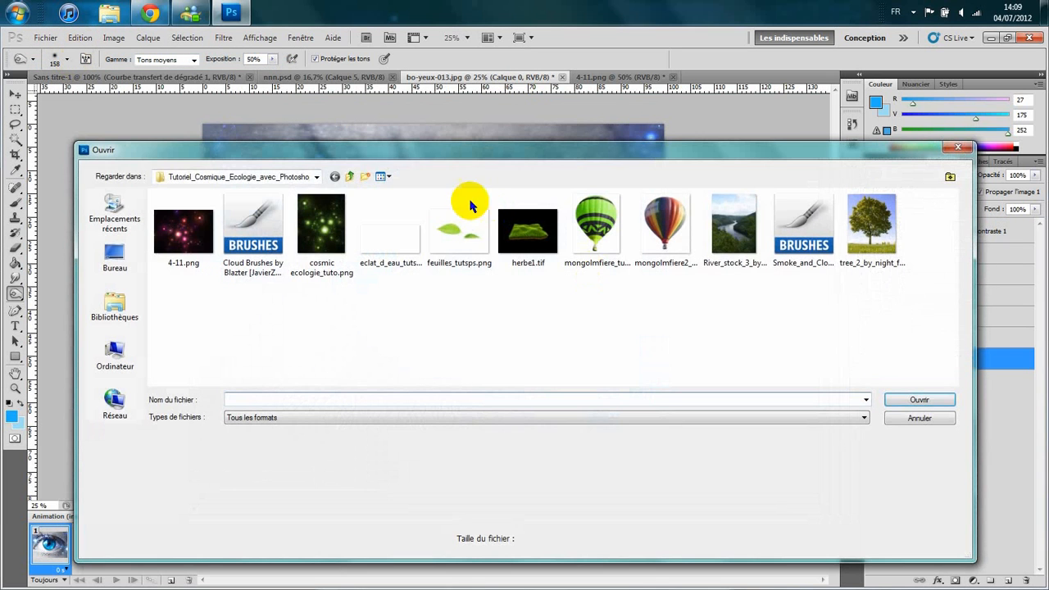
{"action": "left_click", "coordinate": [351, 177]}
{"action": "double_click", "coordinate": [374, 235]}
{"action": "double_click", "coordinate": [320, 243]}
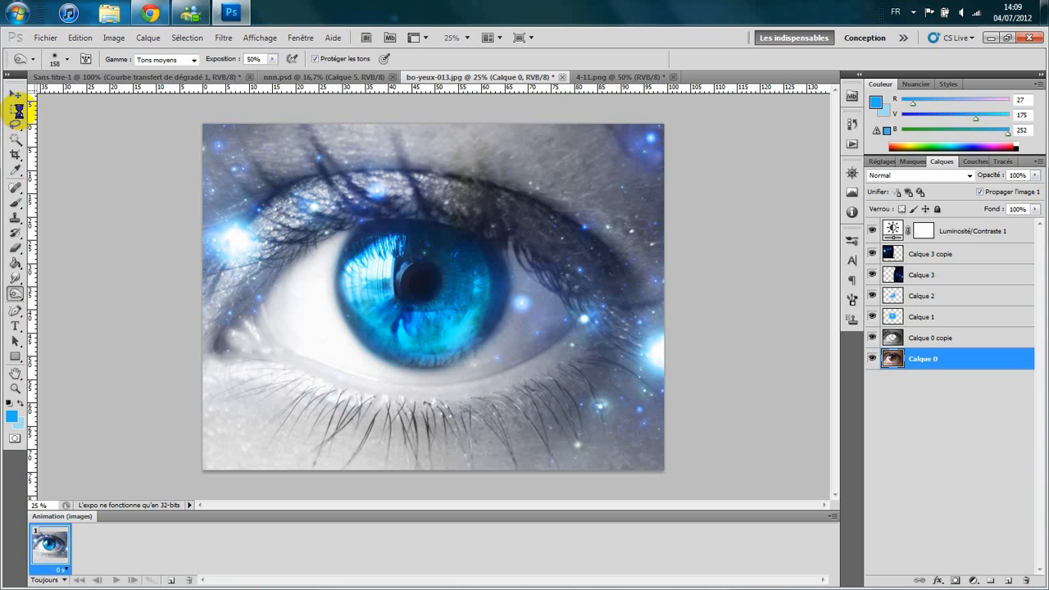
- Select and copy the entire 4-8.png fractal image, then return to bo-yeux-013.jpg
{"action": "left_click", "coordinate": [17, 110]}
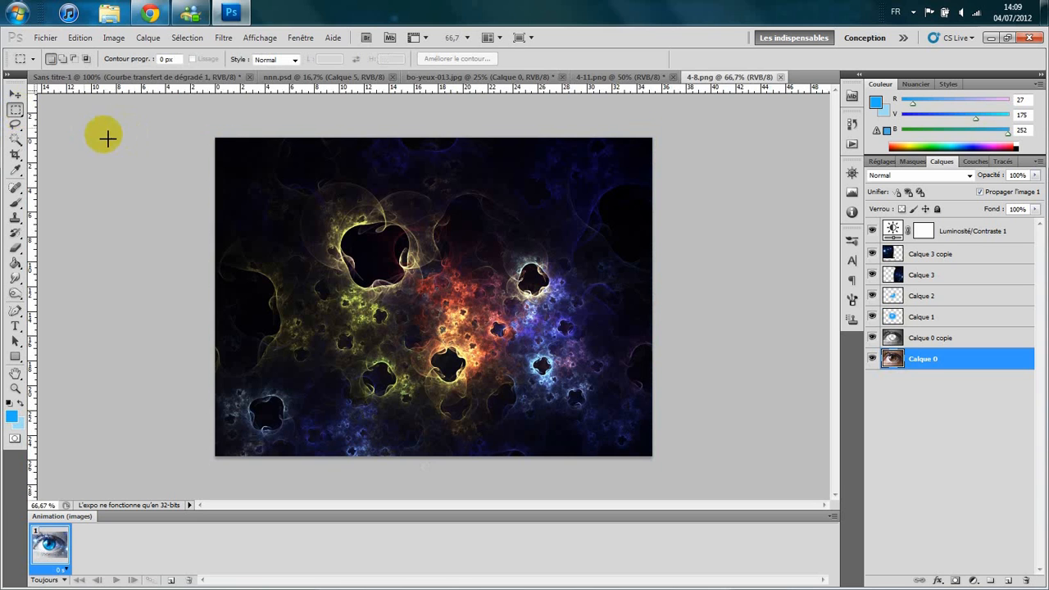
{"action": "left_click_drag", "start_coordinate": [195, 125], "coordinate": [655, 462]}
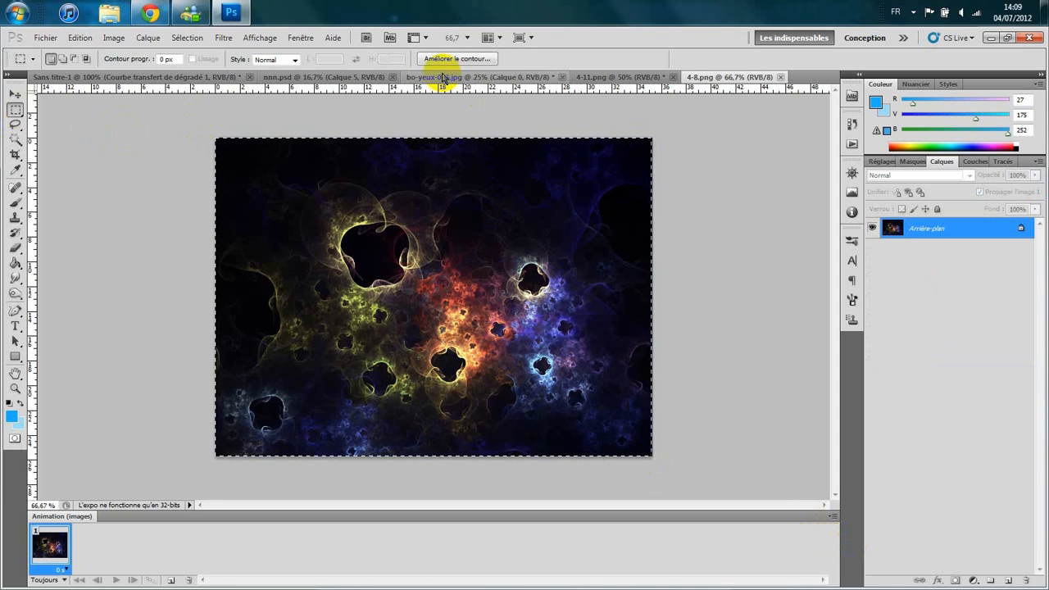
{"action": "left_click", "coordinate": [320, 82]}
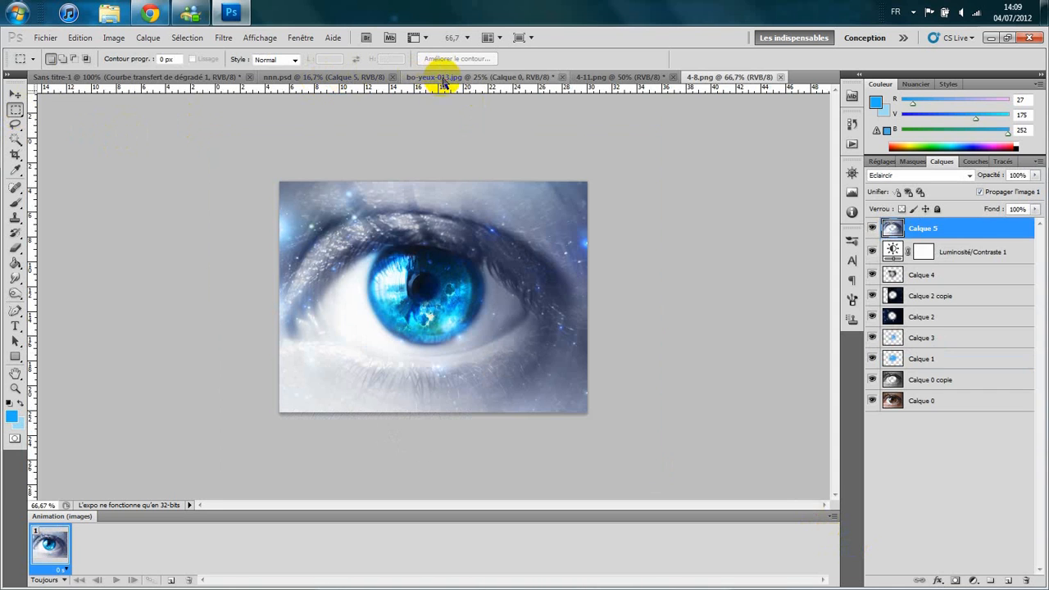
{"action": "left_click", "coordinate": [443, 82]}
- Compare the eye with the finished version in nnn.psd and paste the copied fractal image above Calque 2
{"action": "left_click", "coordinate": [433, 320]}
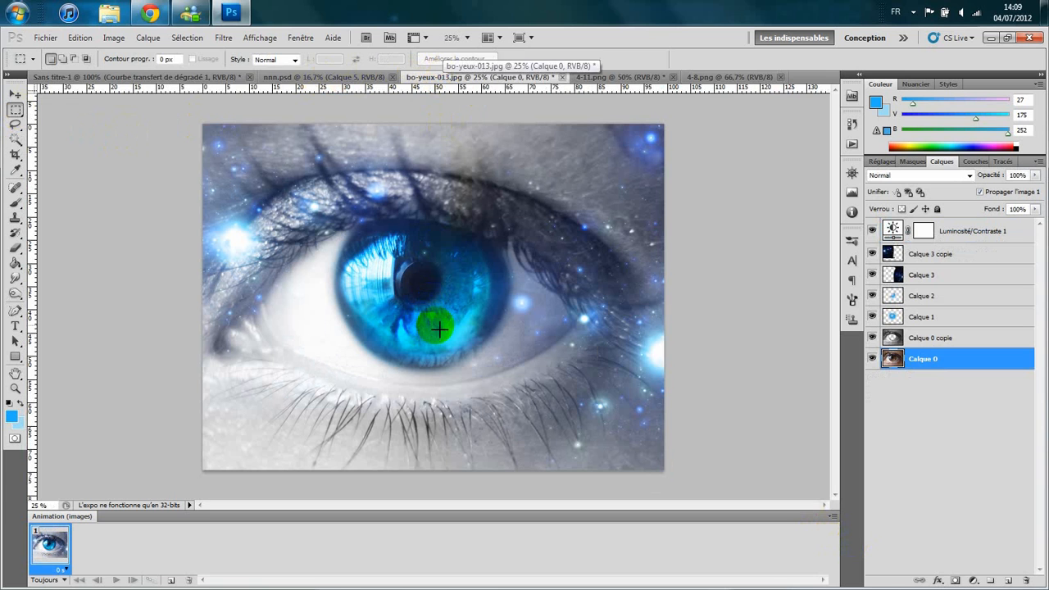
{"action": "left_click", "coordinate": [346, 75]}
{"action": "left_click", "coordinate": [416, 239]}
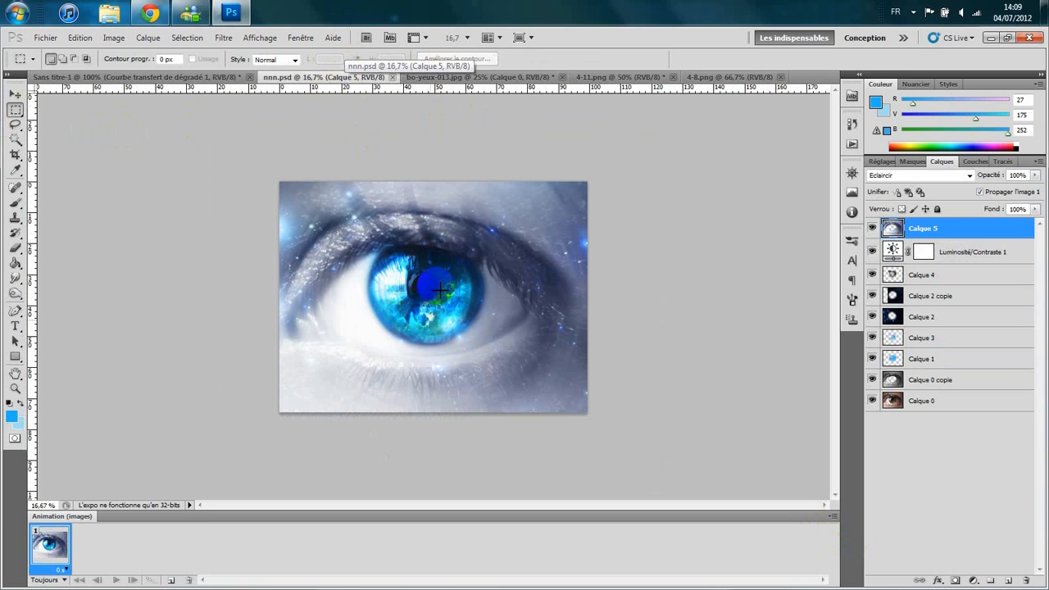
{"action": "left_click", "coordinate": [439, 77]}
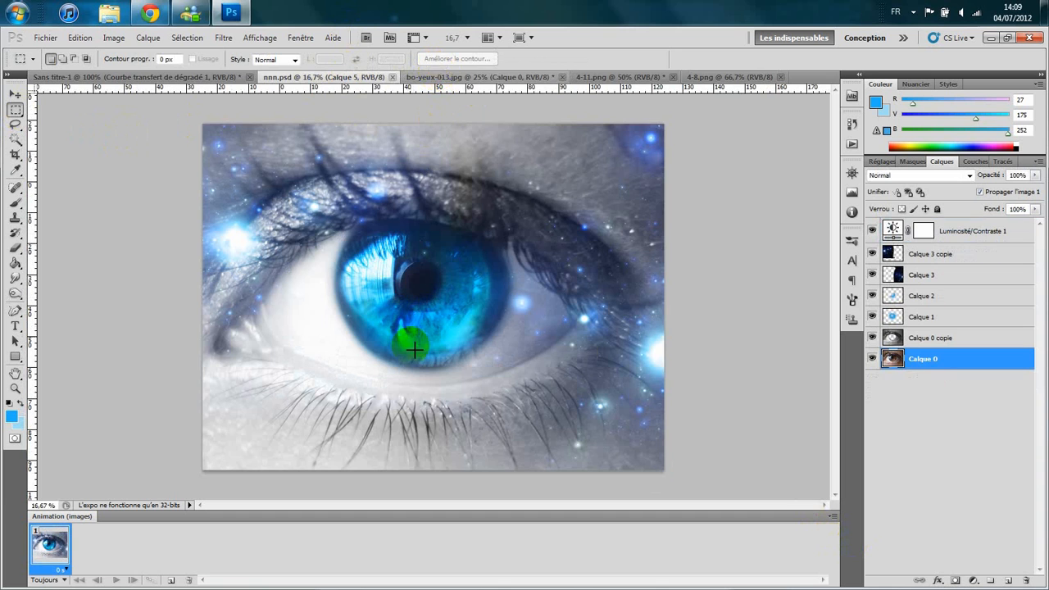
{"action": "left_click", "coordinate": [947, 337]}
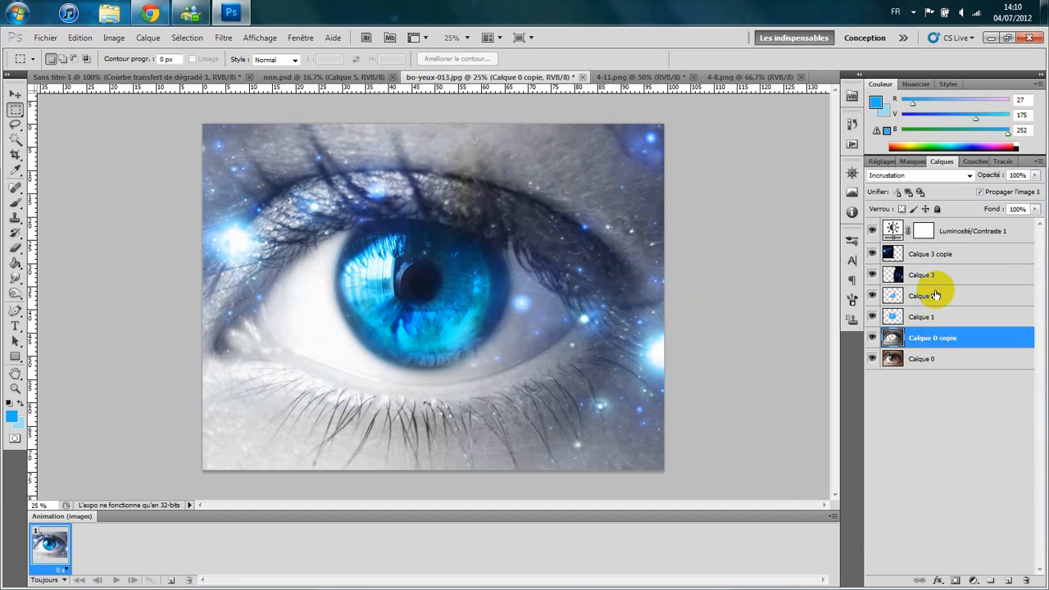
{"action": "left_click", "coordinate": [927, 296]}
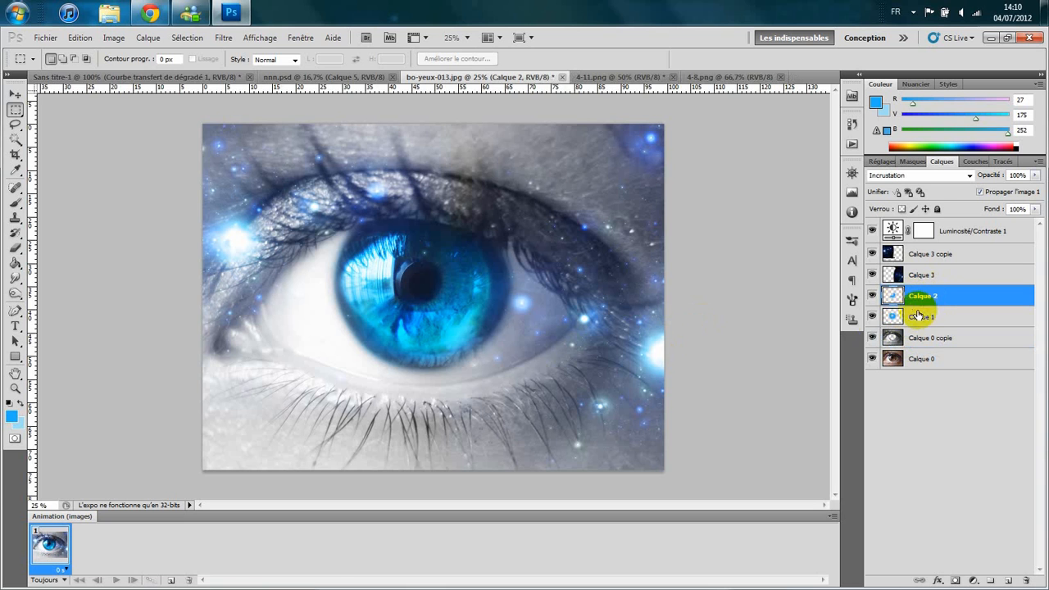
{"action": "left_click_drag", "start_coordinate": [461, 347], "coordinate": [432, 333]}
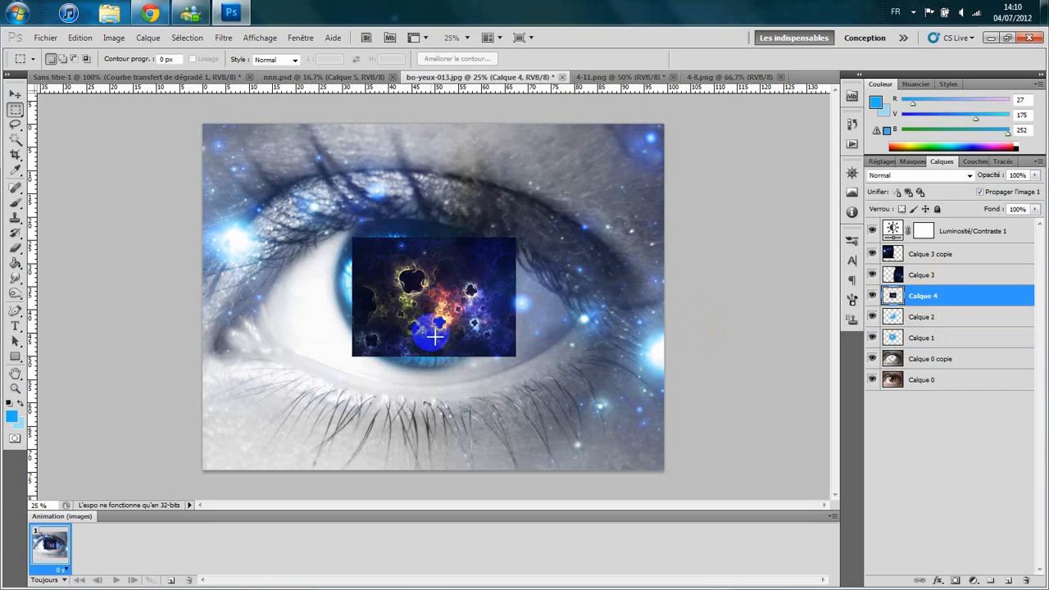
- Set the blend mode of the pasted fractal layer Calque 4 to Superposition
{"action": "key", "text": "ctrl+t"}
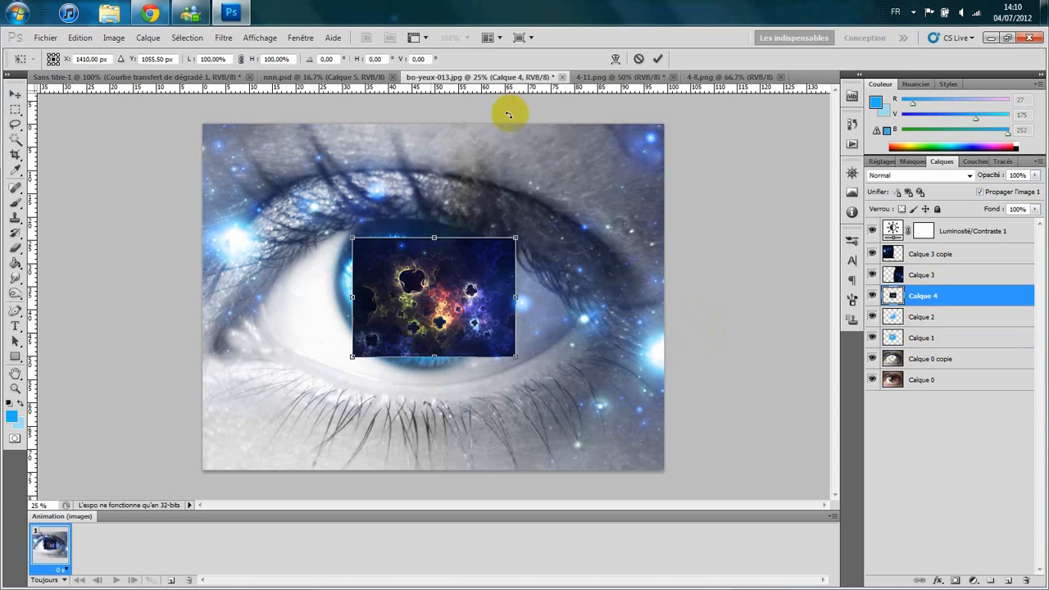
{"action": "left_click", "coordinate": [893, 175]}
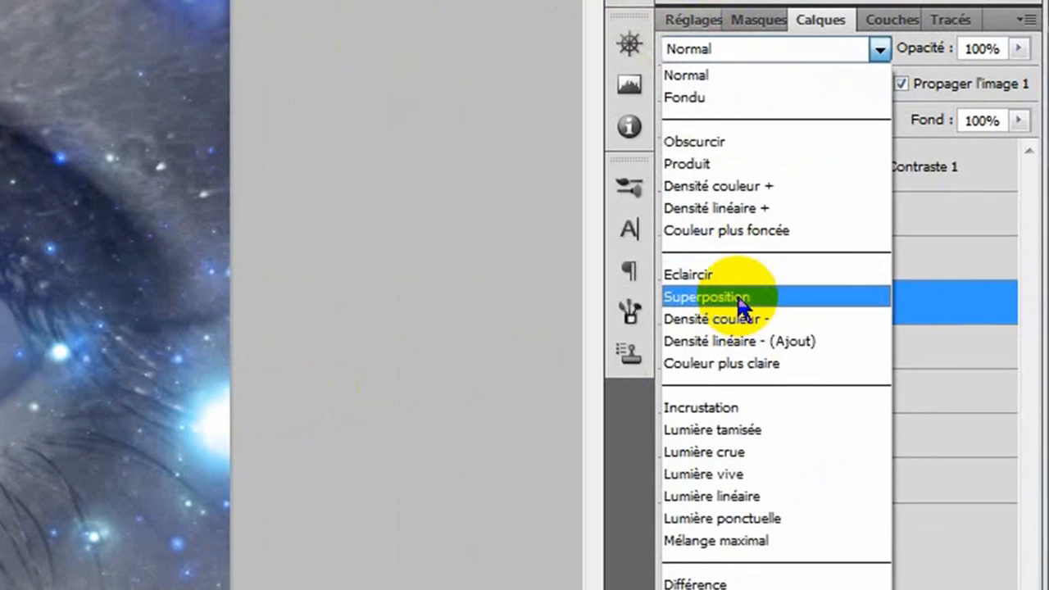
{"action": "left_click", "coordinate": [907, 295]}
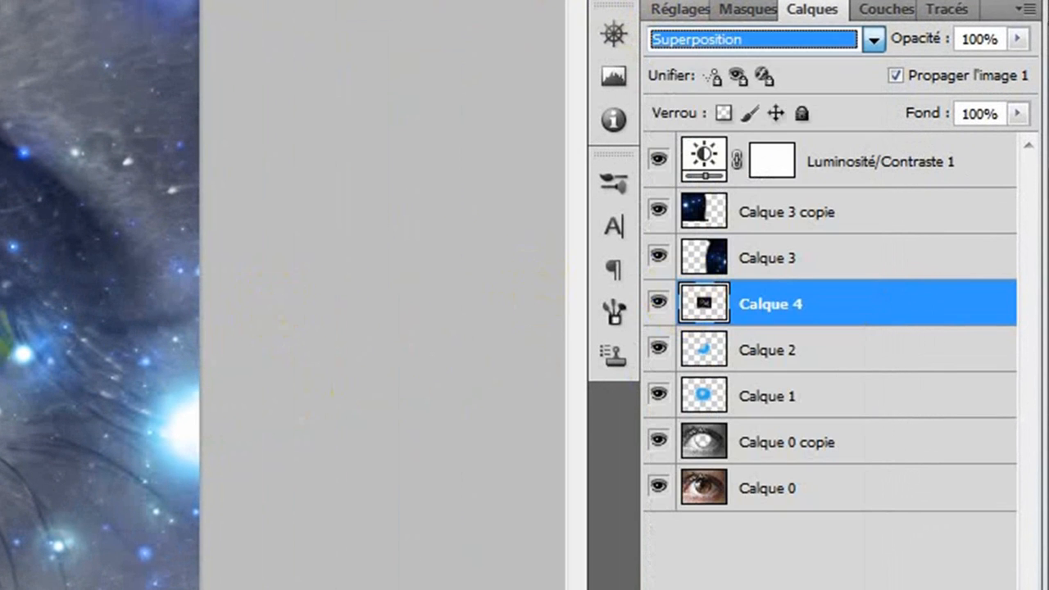
{"action": "key", "text": "Return"}
- Move the fractal layer over the lower part of the iris and erase its excess around the iris
{"action": "mouse_move", "coordinate": [416, 317]}
{"action": "left_mouse_down"}
{"action": "mouse_move", "coordinate": [445, 326]}
{"action": "mouse_move", "coordinate": [432, 326]}
{"action": "left_mouse_up"}
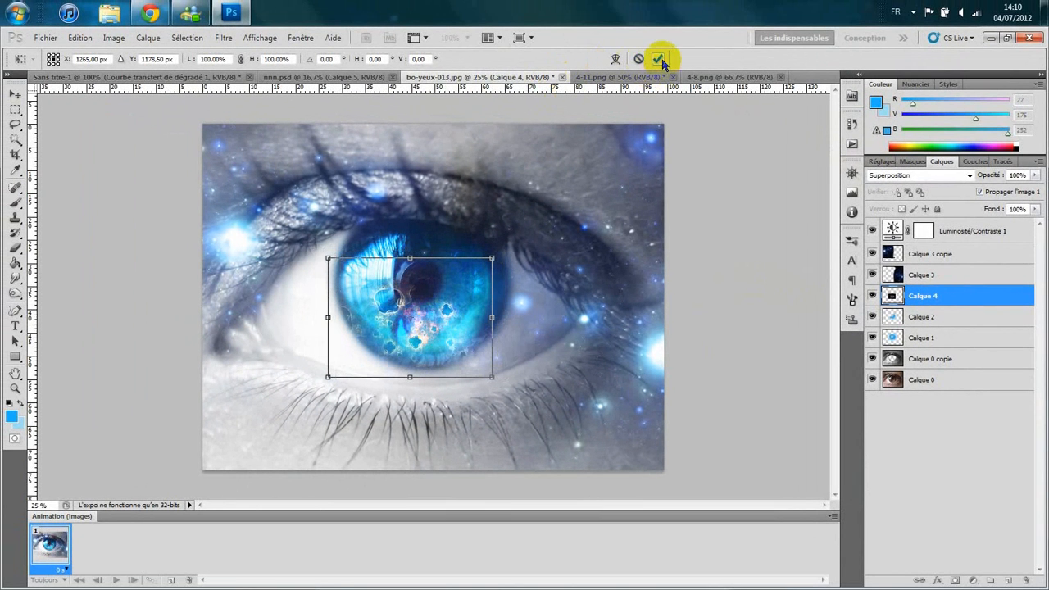
{"action": "left_click", "coordinate": [660, 59]}
{"action": "left_click", "coordinate": [16, 248]}
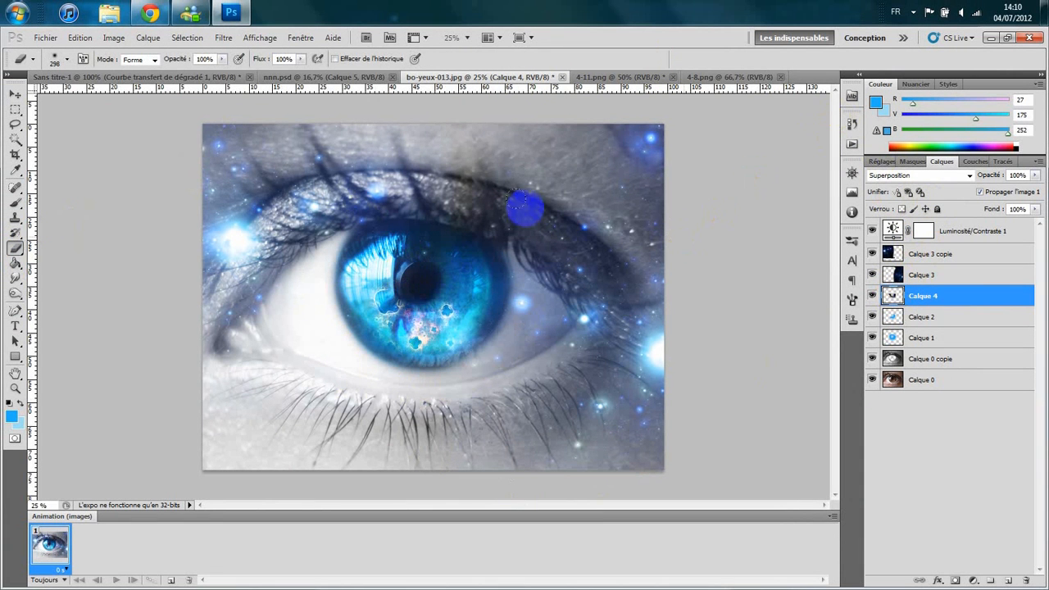
- Apply a photo filter to Calque 4 using Filtre refroidissant (82) at 100% density with luminosity preserved
{"action": "left_click", "coordinate": [113, 41]}
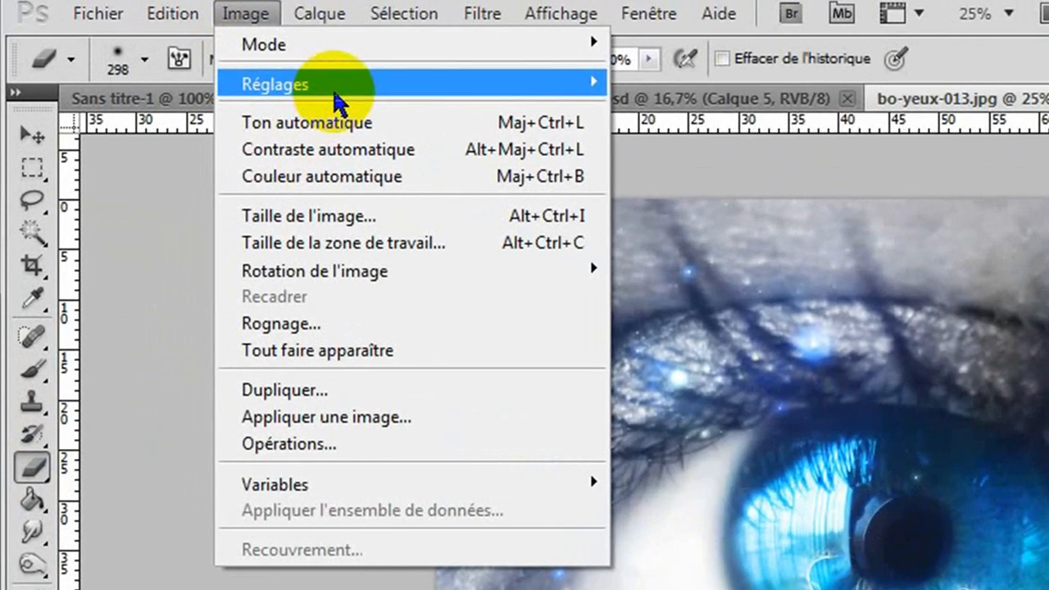
{"action": "mouse_move", "coordinate": [338, 102]}
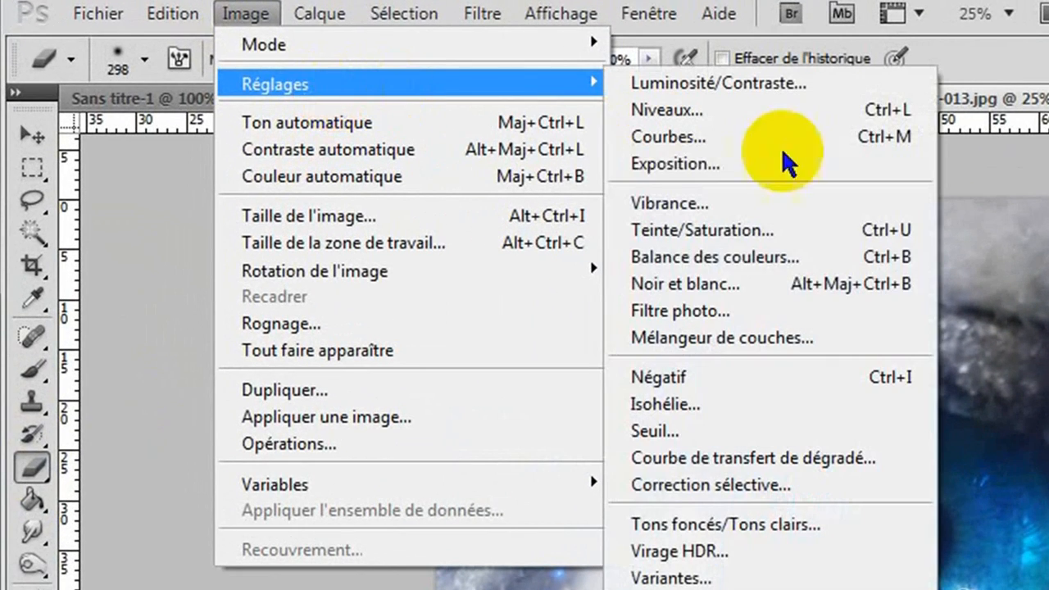
{"action": "left_click", "coordinate": [800, 310]}
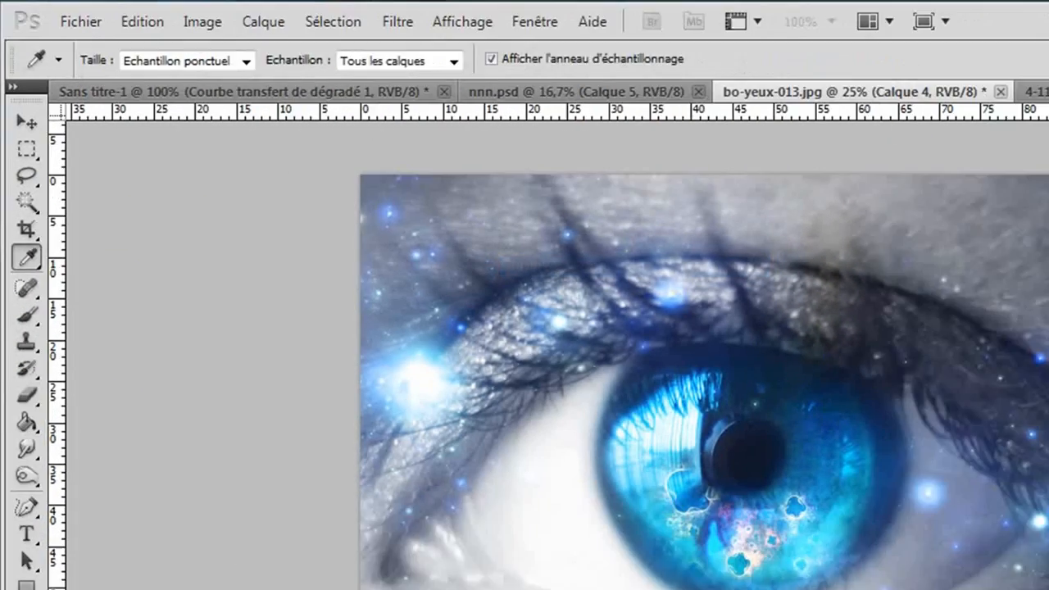
{"action": "left_click_drag", "start_coordinate": [832, 244], "coordinate": [953, 241]}
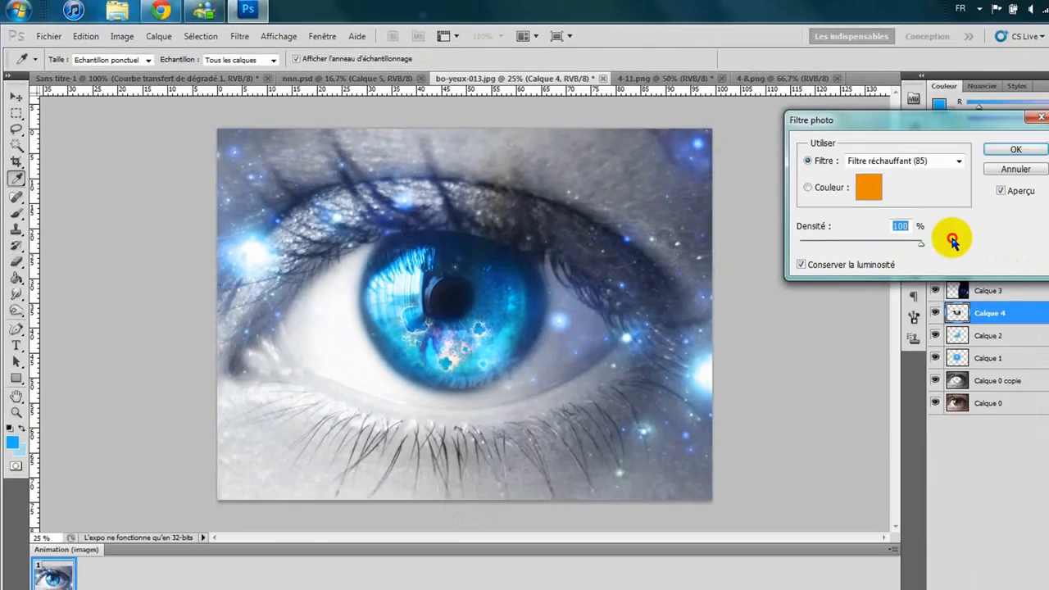
{"action": "left_click", "coordinate": [865, 154]}
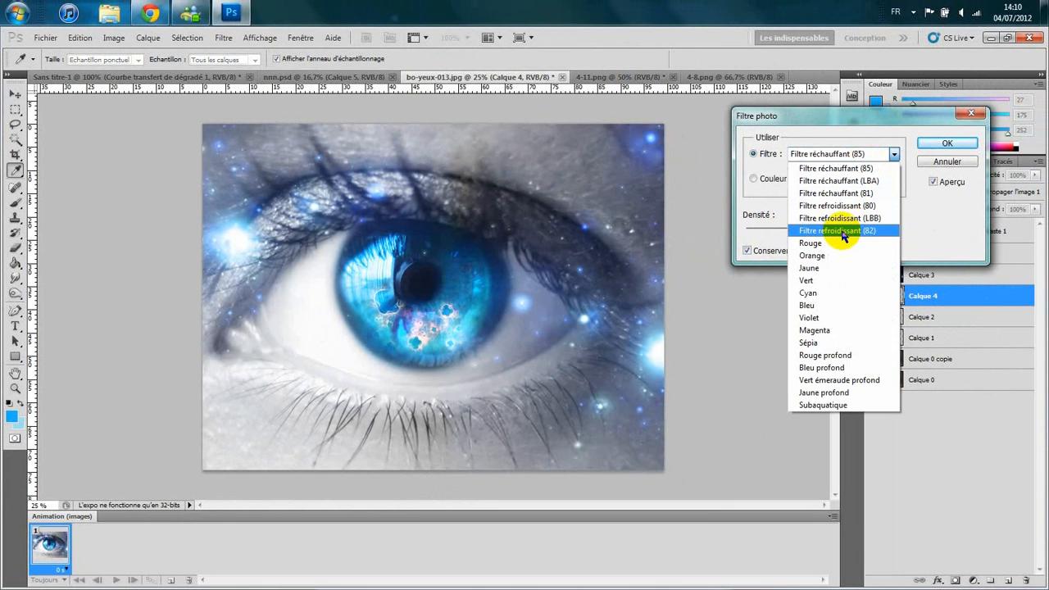
{"action": "left_click", "coordinate": [843, 229]}
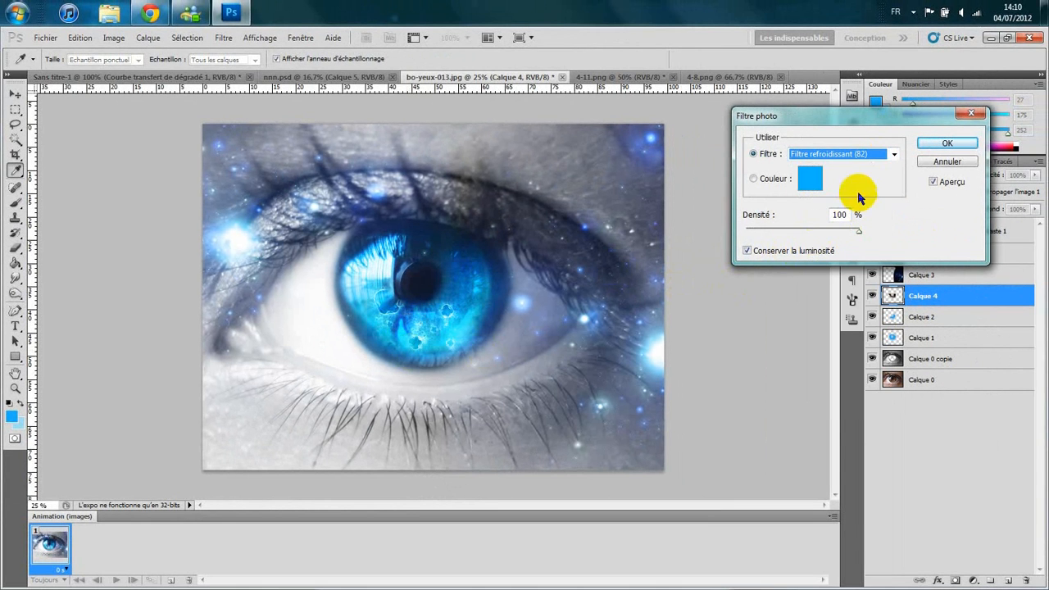
{"action": "left_click", "coordinate": [920, 144]}
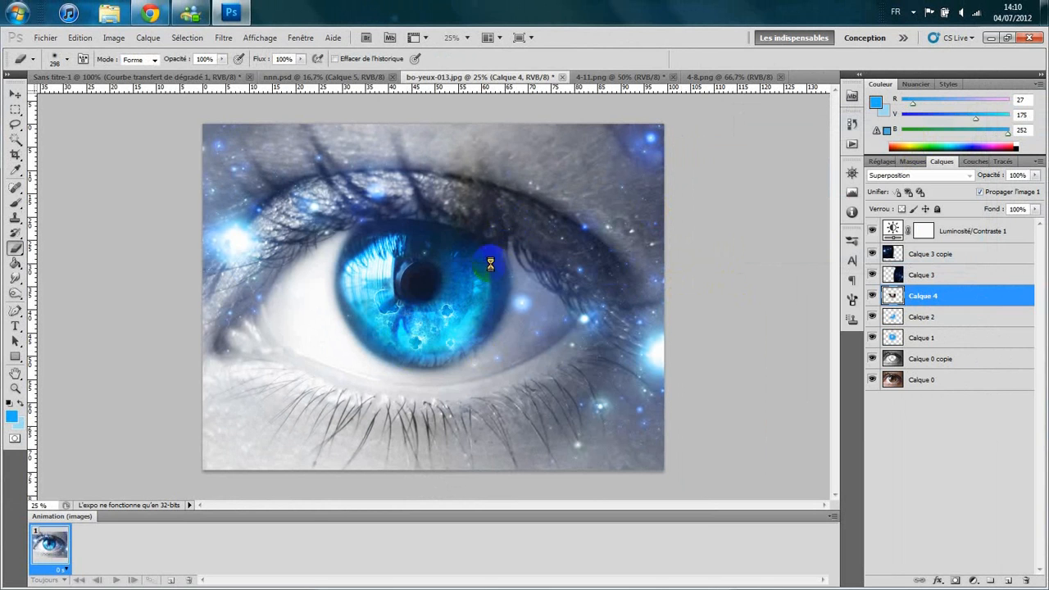
- Erase the fractal texture of Calque 4 over the pupil and the upper part of the iris
{"action": "left_click", "coordinate": [430, 258]}
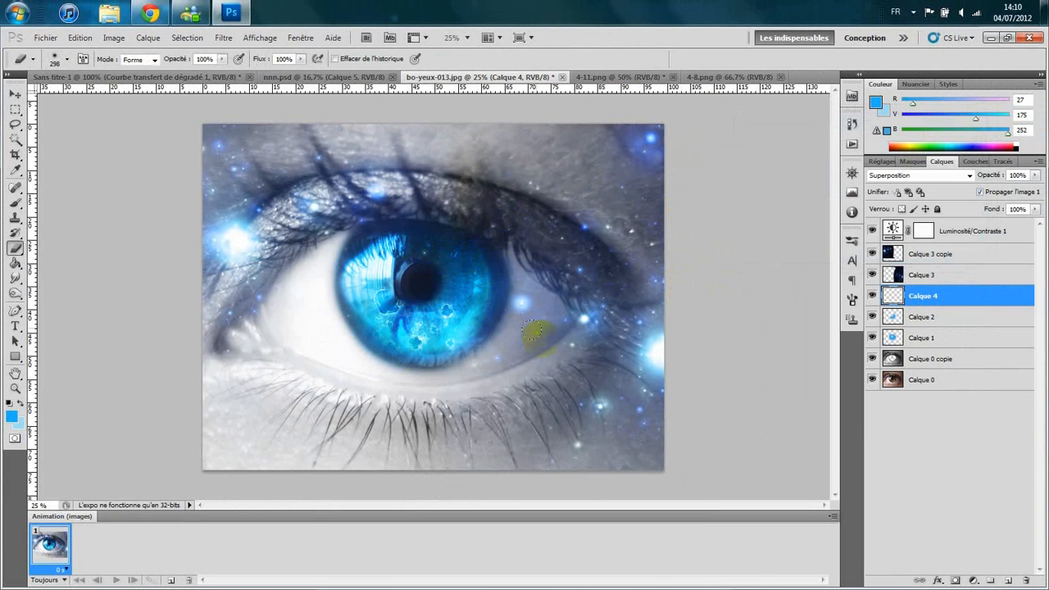
{"action": "left_click", "coordinate": [404, 259]}
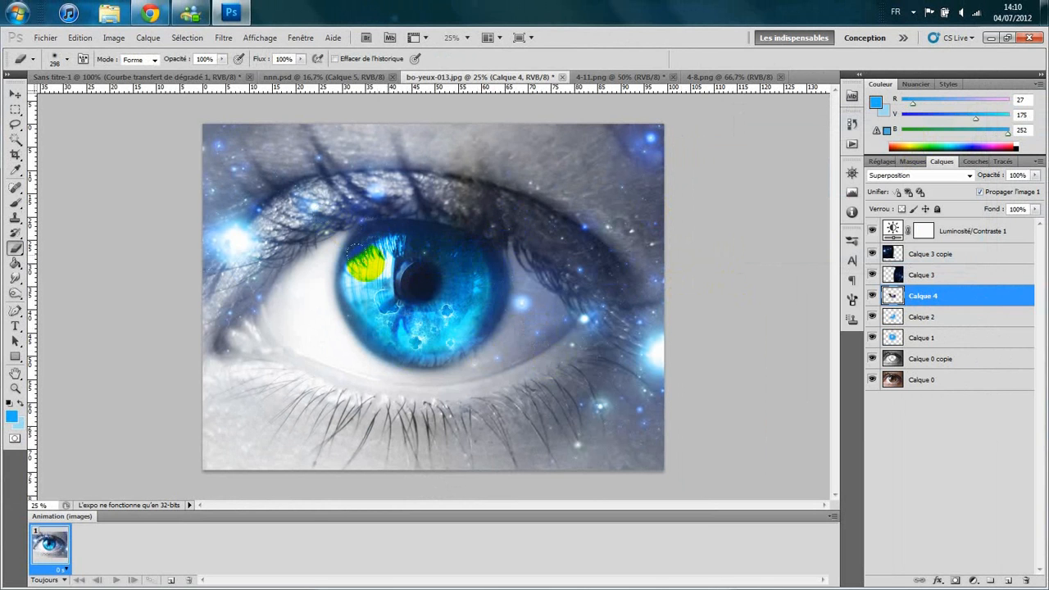
{"action": "key", "text": "ctrl+minus"}
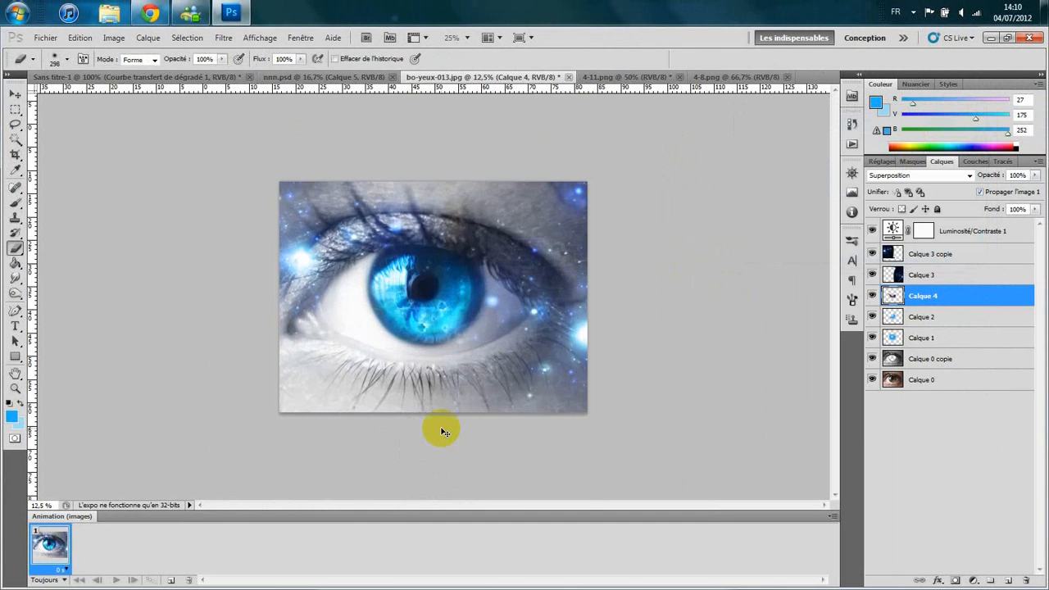
{"action": "key", "text": "ctrl+plus"}
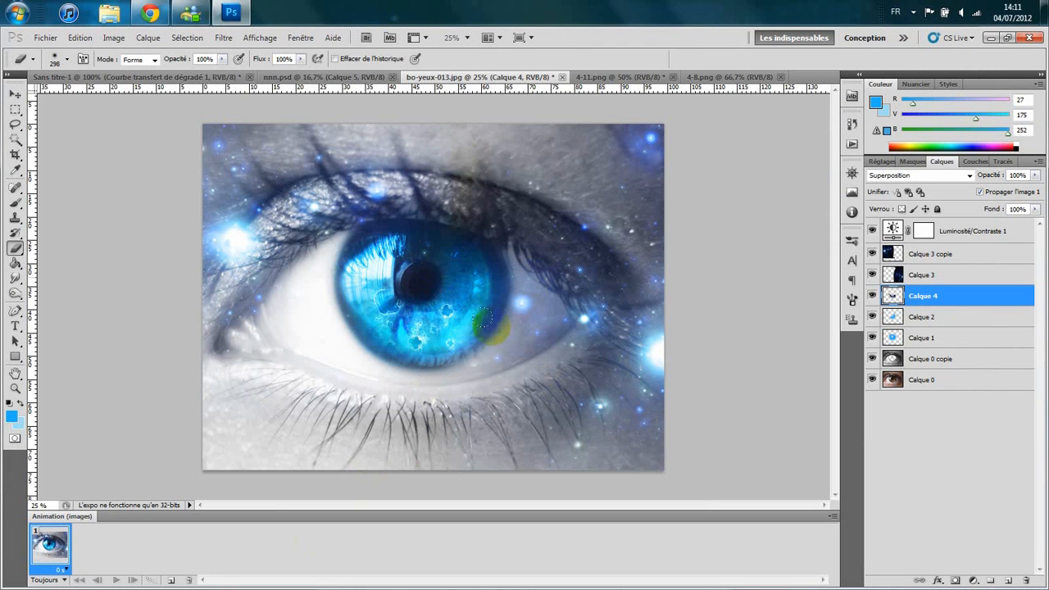
- Add a new layer above Luminosité/Contraste 1 and fill it with the merged composition using Appliquer une image
{"action": "left_click", "coordinate": [973, 239]}
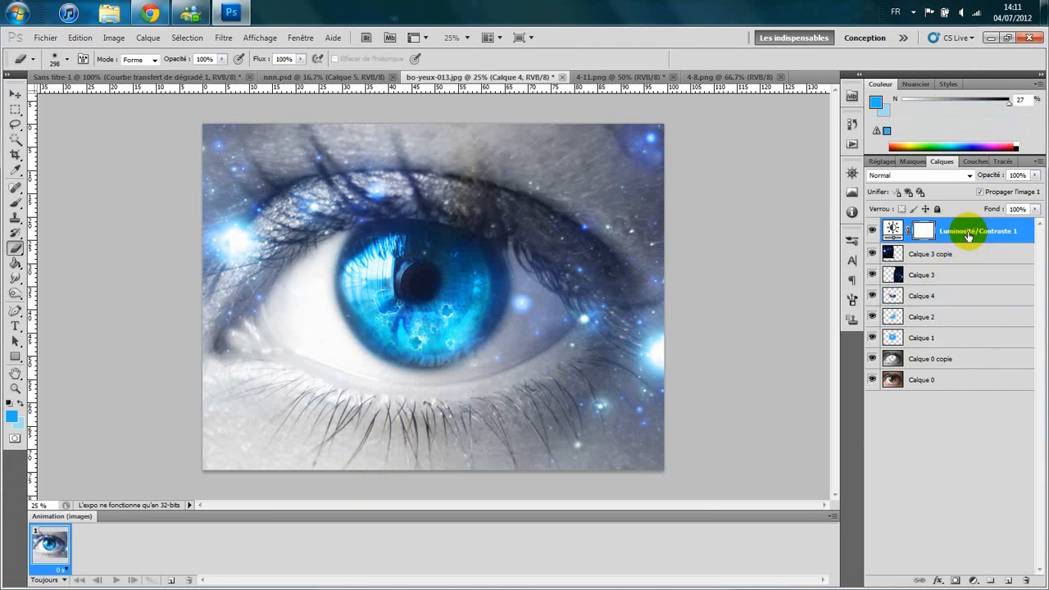
{"action": "left_click", "coordinate": [1012, 580]}
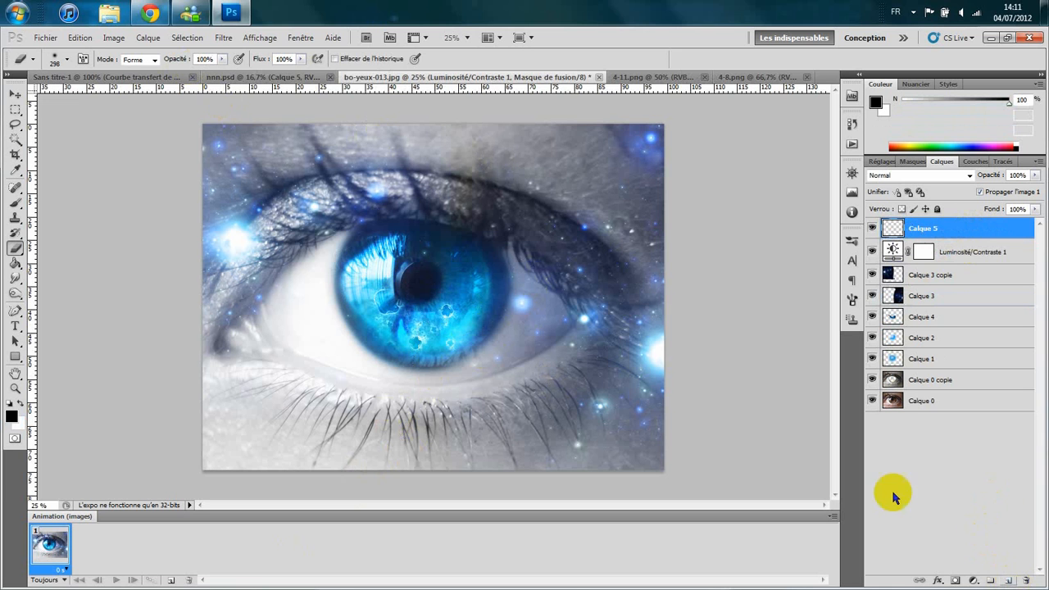
{"action": "left_click", "coordinate": [111, 38]}
{"action": "left_click", "coordinate": [206, 222]}
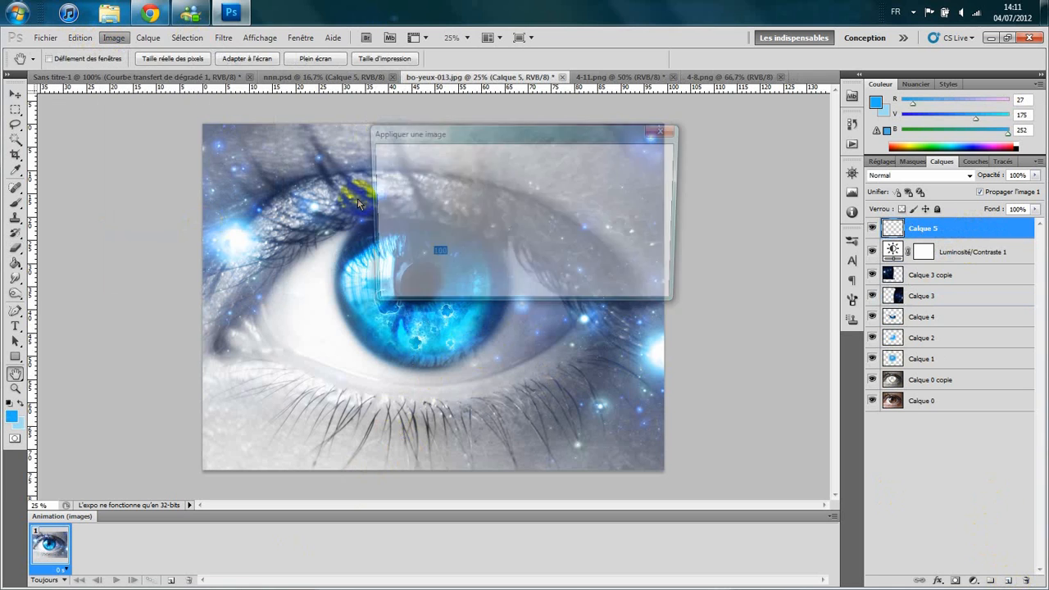
{"action": "left_click", "coordinate": [638, 159]}
{"action": "key", "text": "b"}
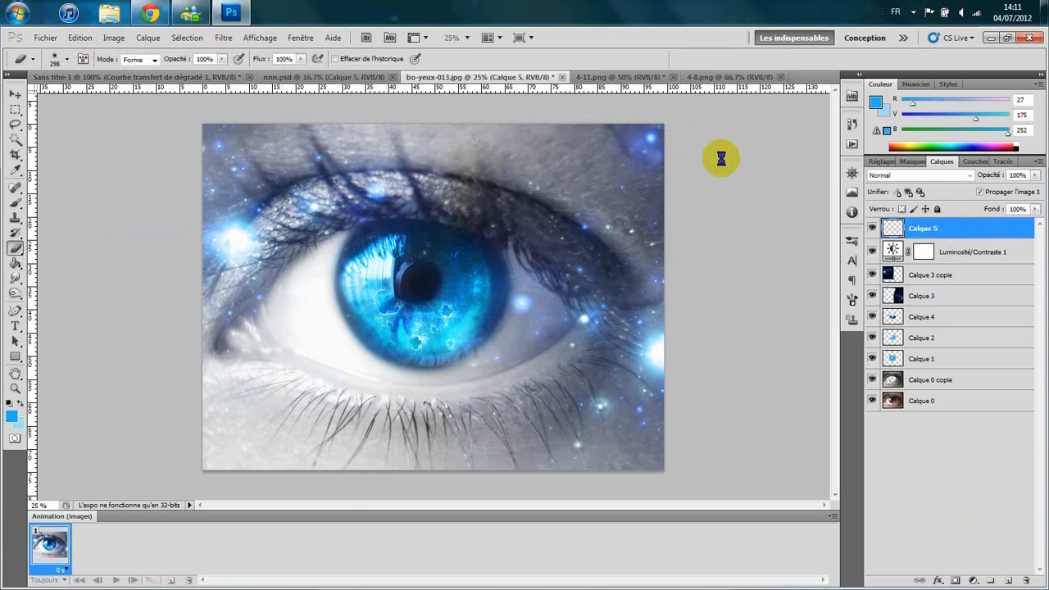
- Apply a Flou radial filter to Calque 5 with value 10, Rotation mode and Normale quality
{"action": "left_click", "coordinate": [228, 39]}
{"action": "mouse_move", "coordinate": [294, 160]}
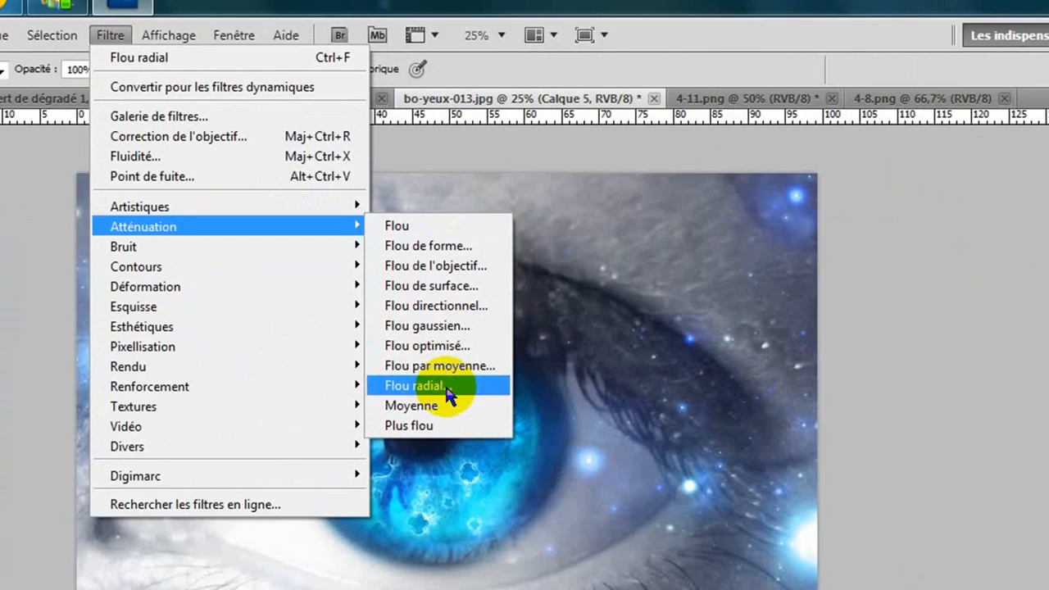
{"action": "left_click", "coordinate": [455, 462]}
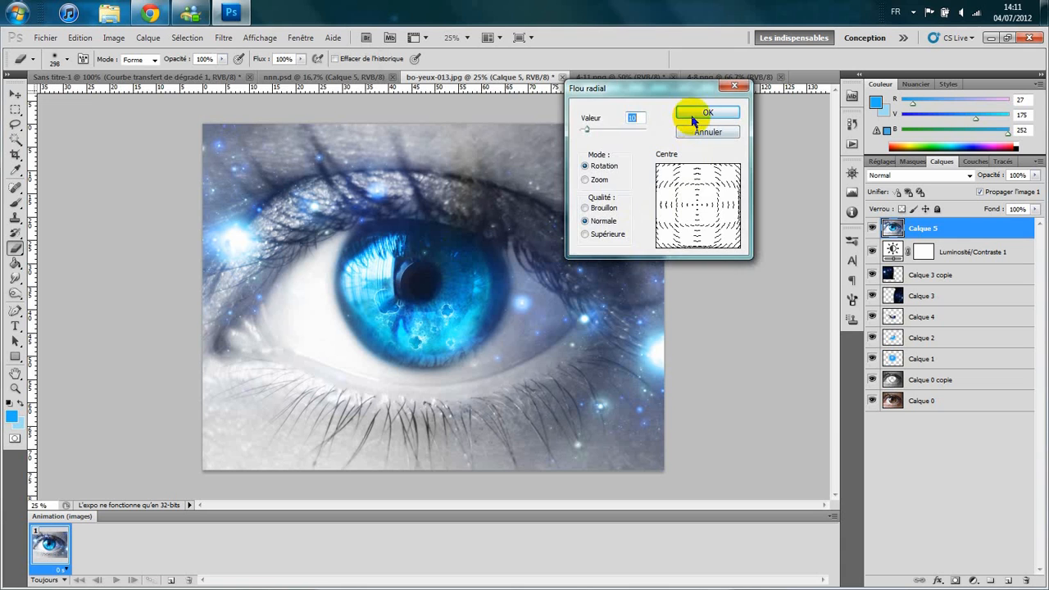
{"action": "left_click", "coordinate": [694, 118]}
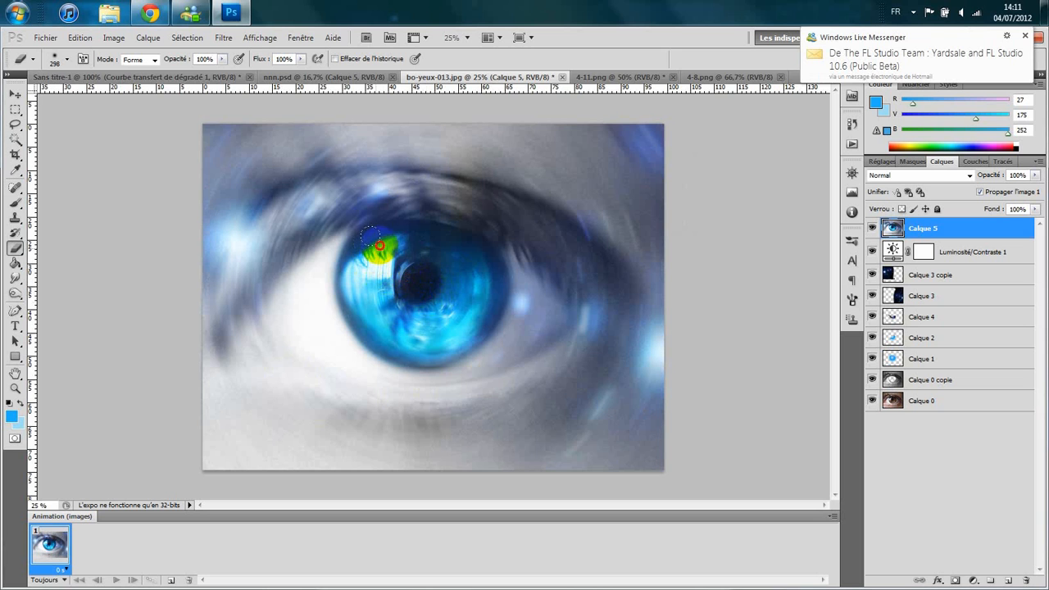
- Erase the radial blur of Calque 5 over the iris and set the layer's blend mode to Eclaircir
{"action": "left_click_drag", "start_coordinate": [379, 246], "coordinate": [423, 242]}
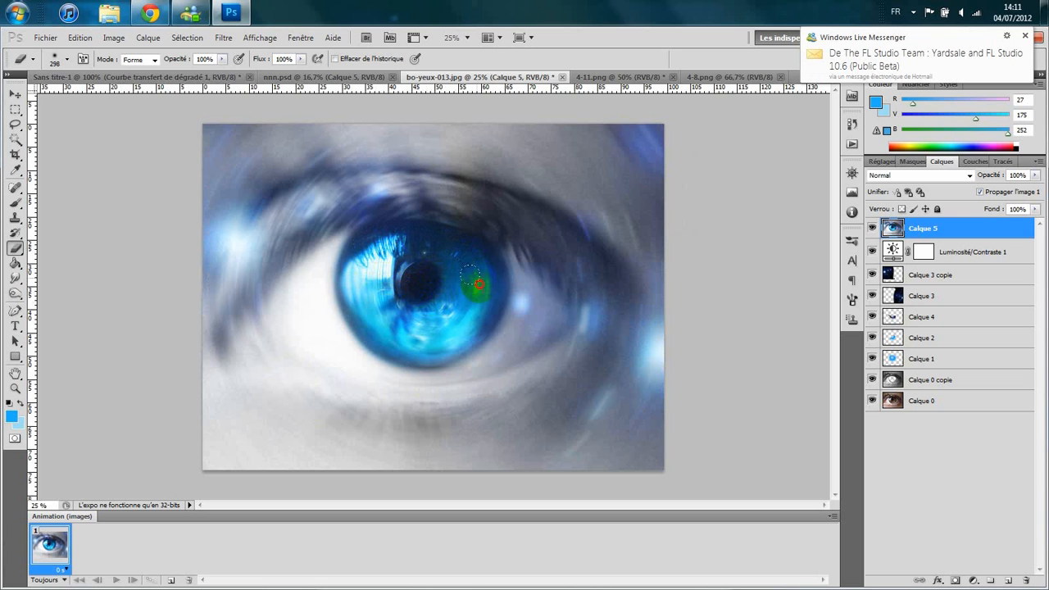
{"action": "mouse_move", "coordinate": [475, 305]}
{"action": "left_mouse_down"}
{"action": "mouse_move", "coordinate": [414, 331]}
{"action": "mouse_move", "coordinate": [380, 315]}
{"action": "mouse_move", "coordinate": [365, 268]}
{"action": "mouse_move", "coordinate": [360, 286]}
{"action": "mouse_move", "coordinate": [375, 314]}
{"action": "mouse_move", "coordinate": [438, 339]}
{"action": "mouse_move", "coordinate": [419, 343]}
{"action": "mouse_move", "coordinate": [462, 328]}
{"action": "mouse_move", "coordinate": [486, 282]}
{"action": "mouse_move", "coordinate": [470, 258]}
{"action": "mouse_move", "coordinate": [377, 244]}
{"action": "mouse_move", "coordinate": [367, 265]}
{"action": "mouse_move", "coordinate": [398, 328]}
{"action": "left_mouse_up"}
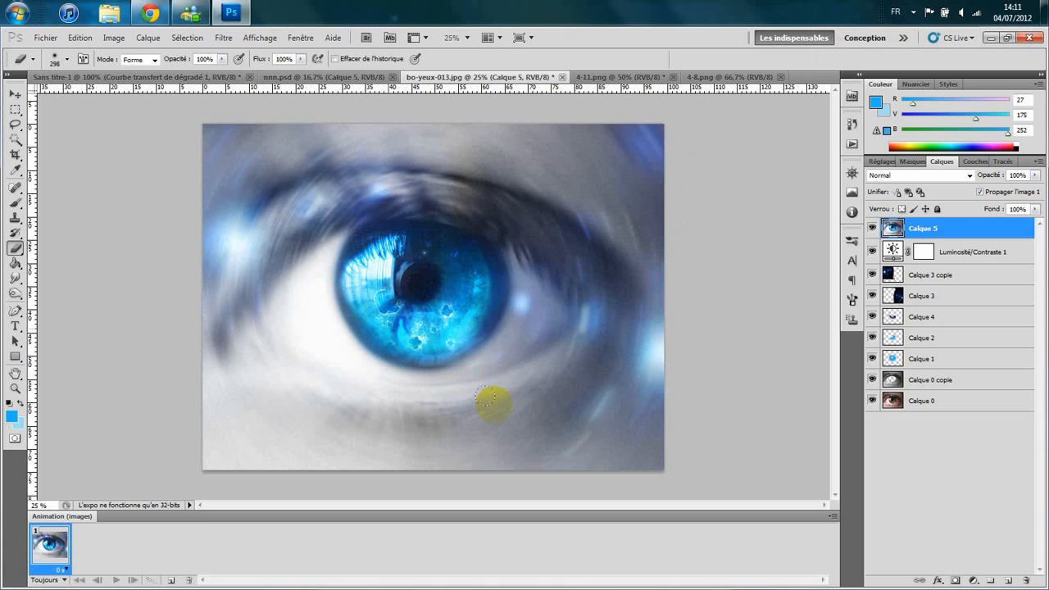
{"action": "left_click", "coordinate": [912, 176]}
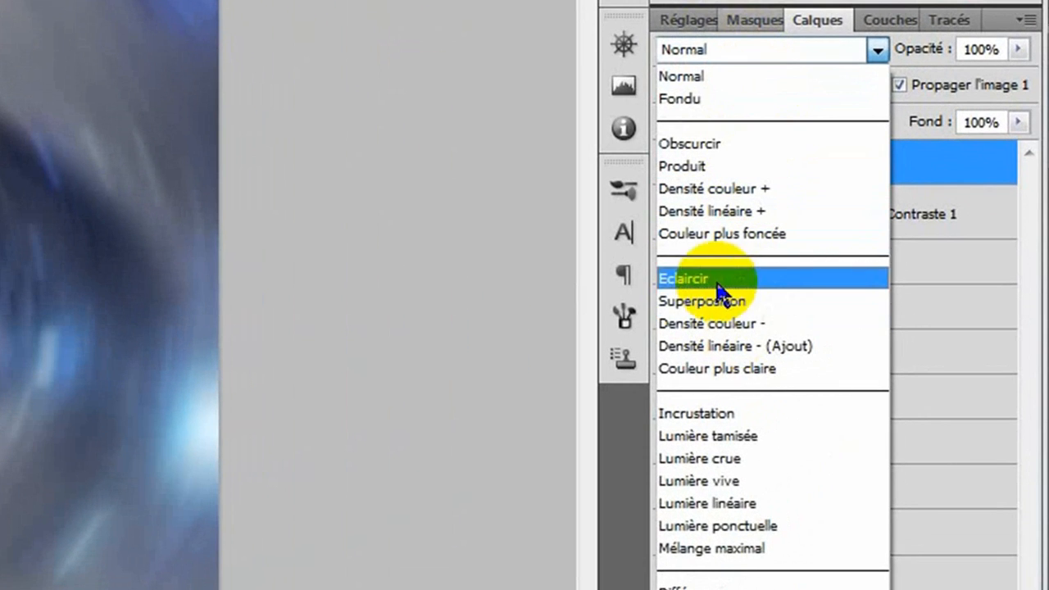
{"action": "left_click", "coordinate": [717, 280]}
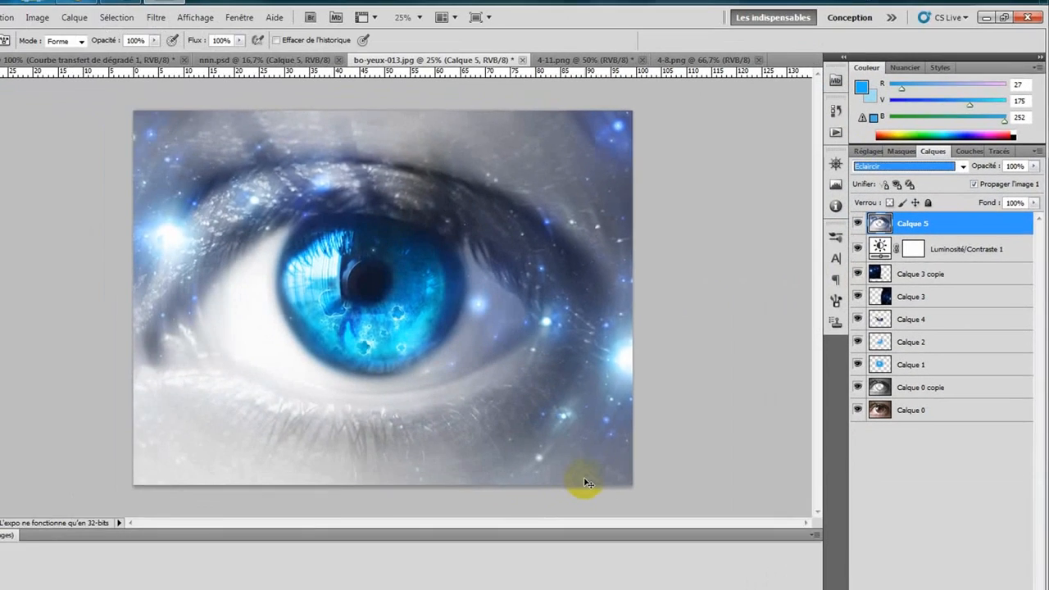
- Minimize the image editor window to return to the desktop
{"action": "key", "text": "ctrl+plus"}
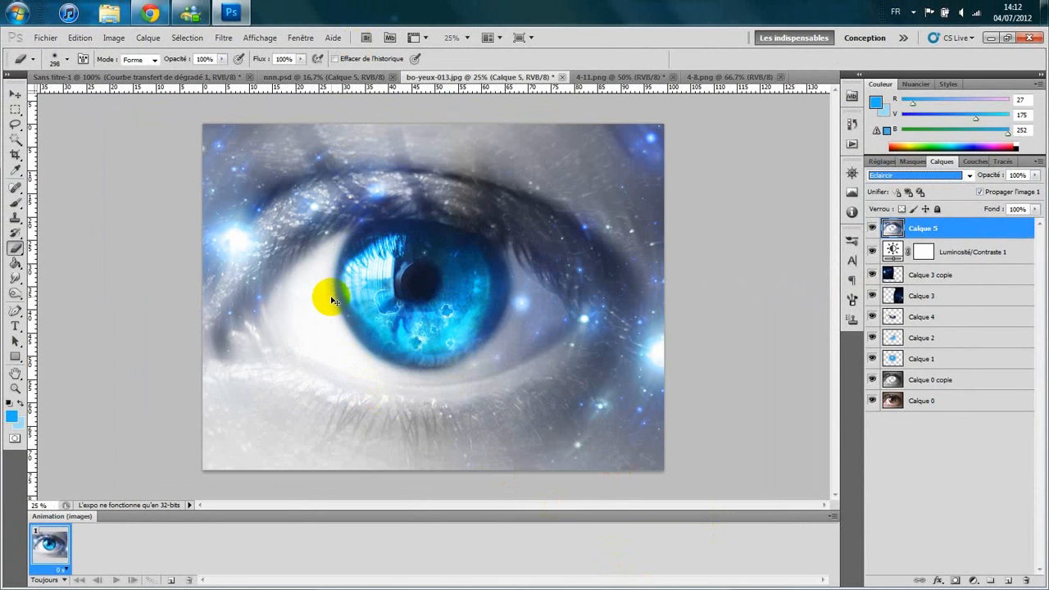
{"action": "key", "text": "ctrl+minus"}
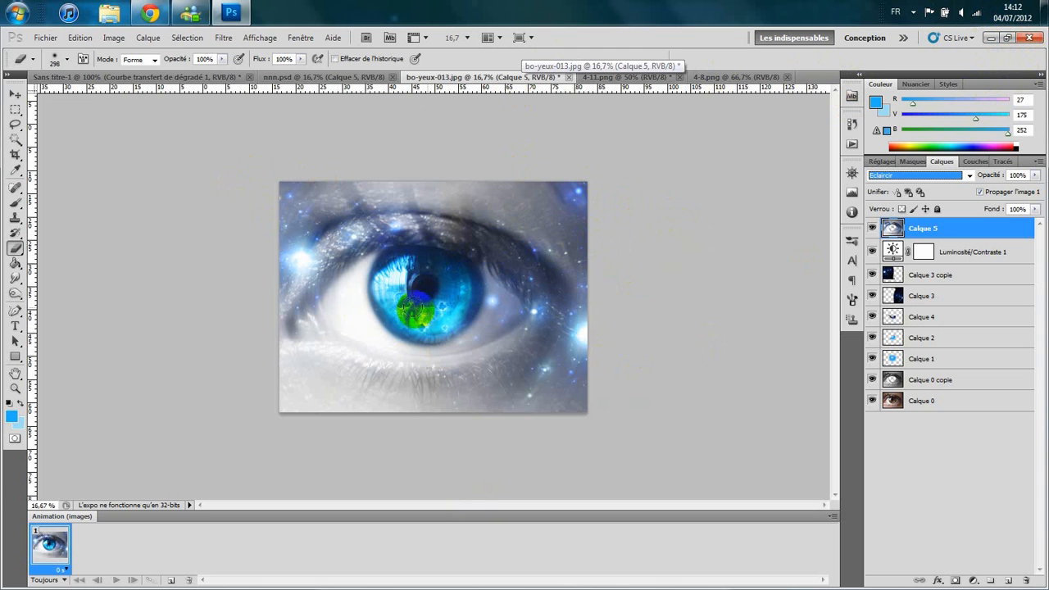
{"action": "left_click", "coordinate": [990, 38]}
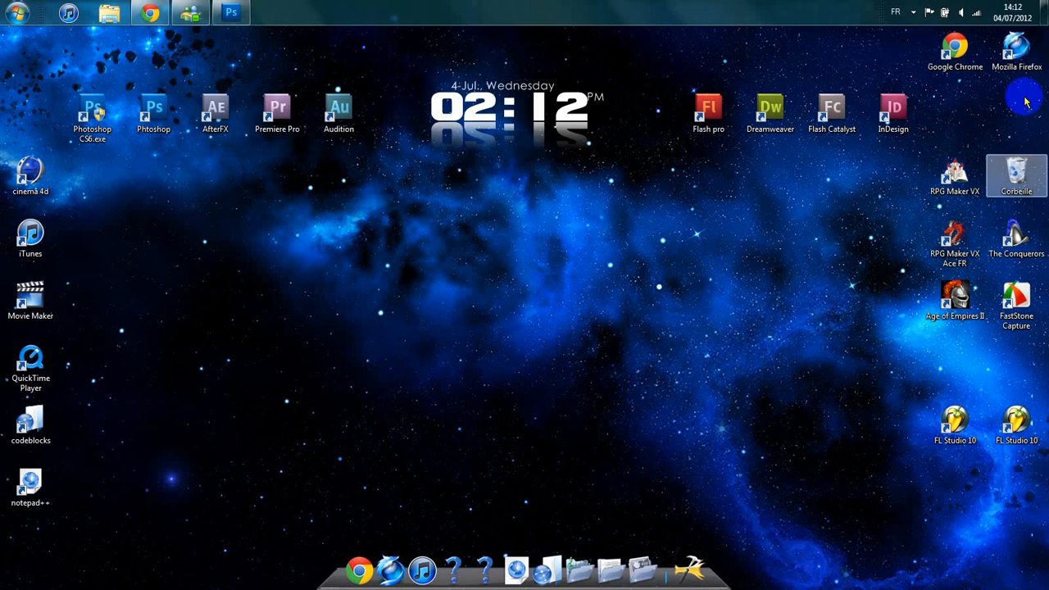